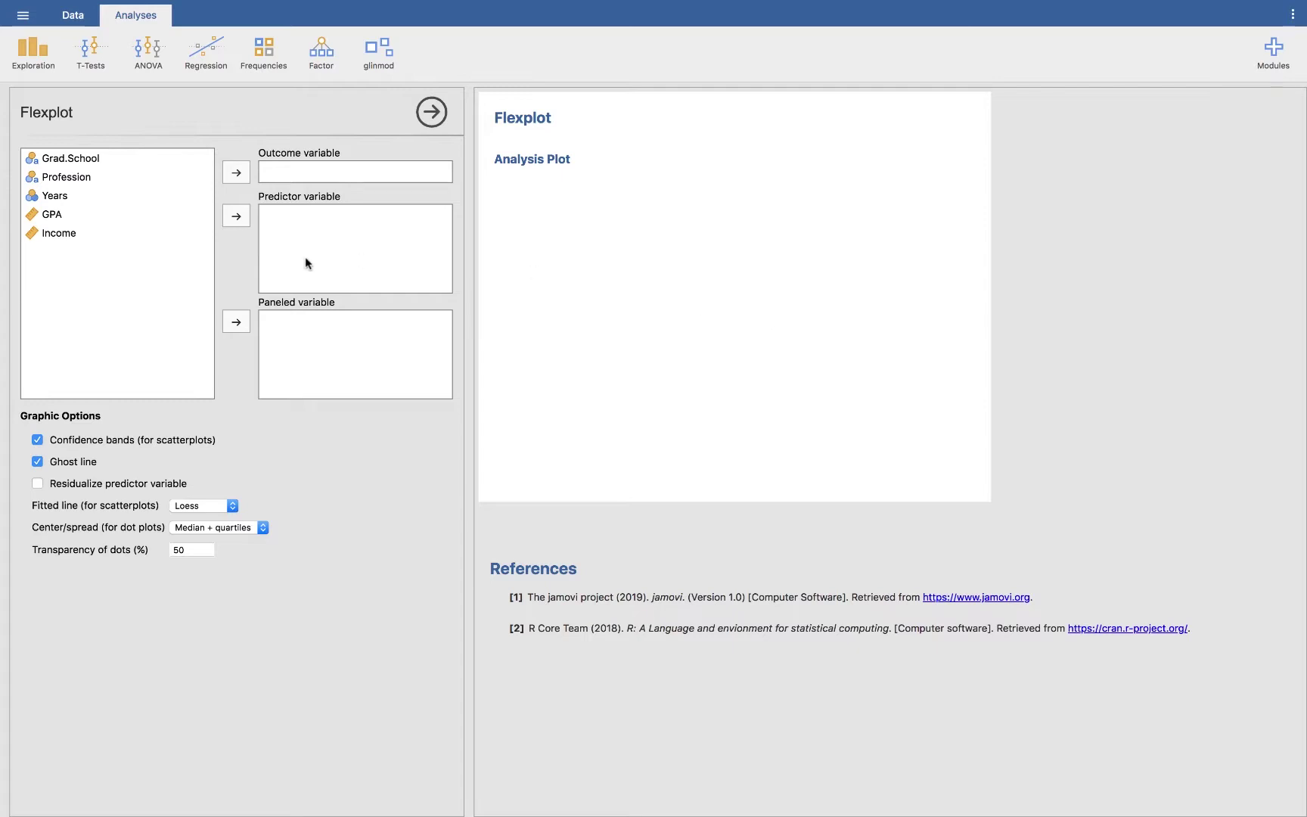
# Step: Select the Years variable in the Flexplot variable list
pyautogui.click(54, 198)
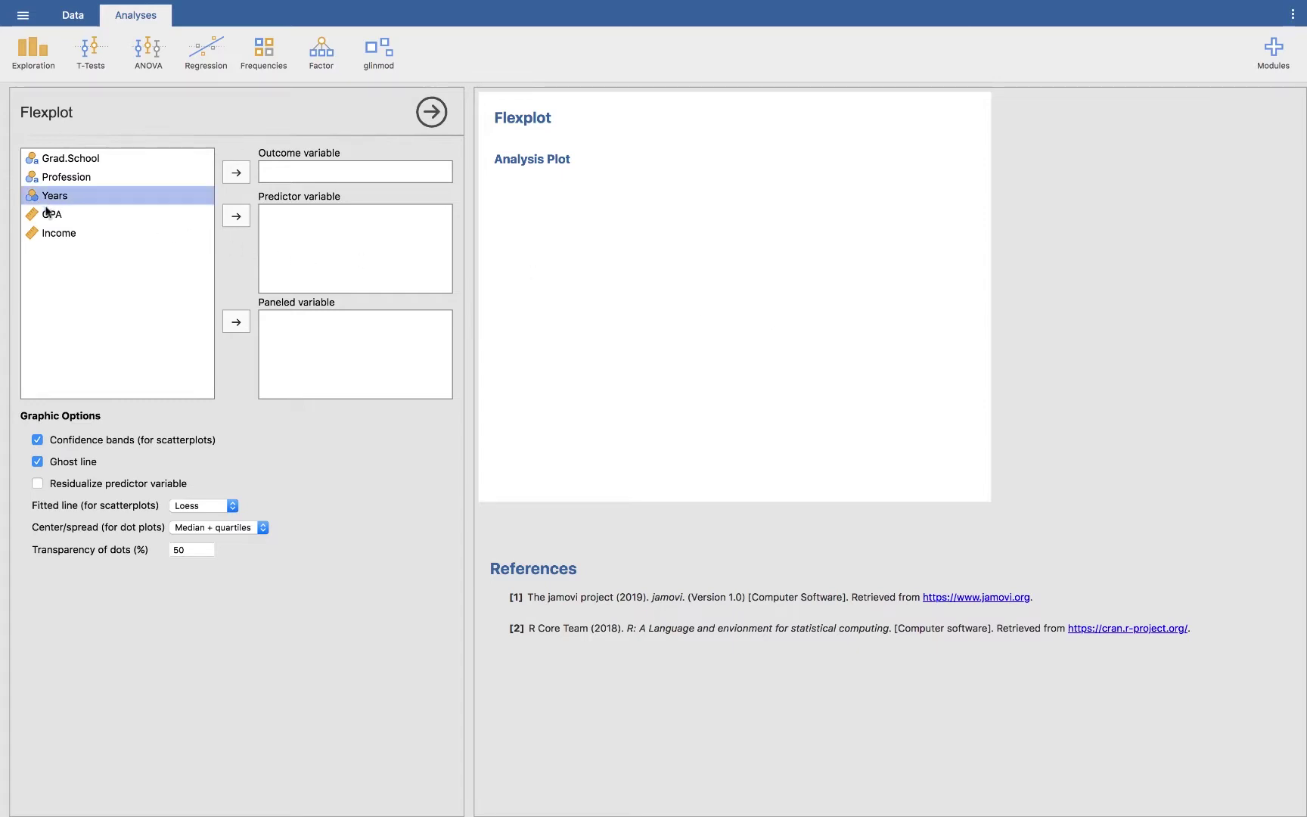
# Step: Change the Years column's measure type from Nominal to Continuous in the spreadsheet setup
pyautogui.click(68, 17)
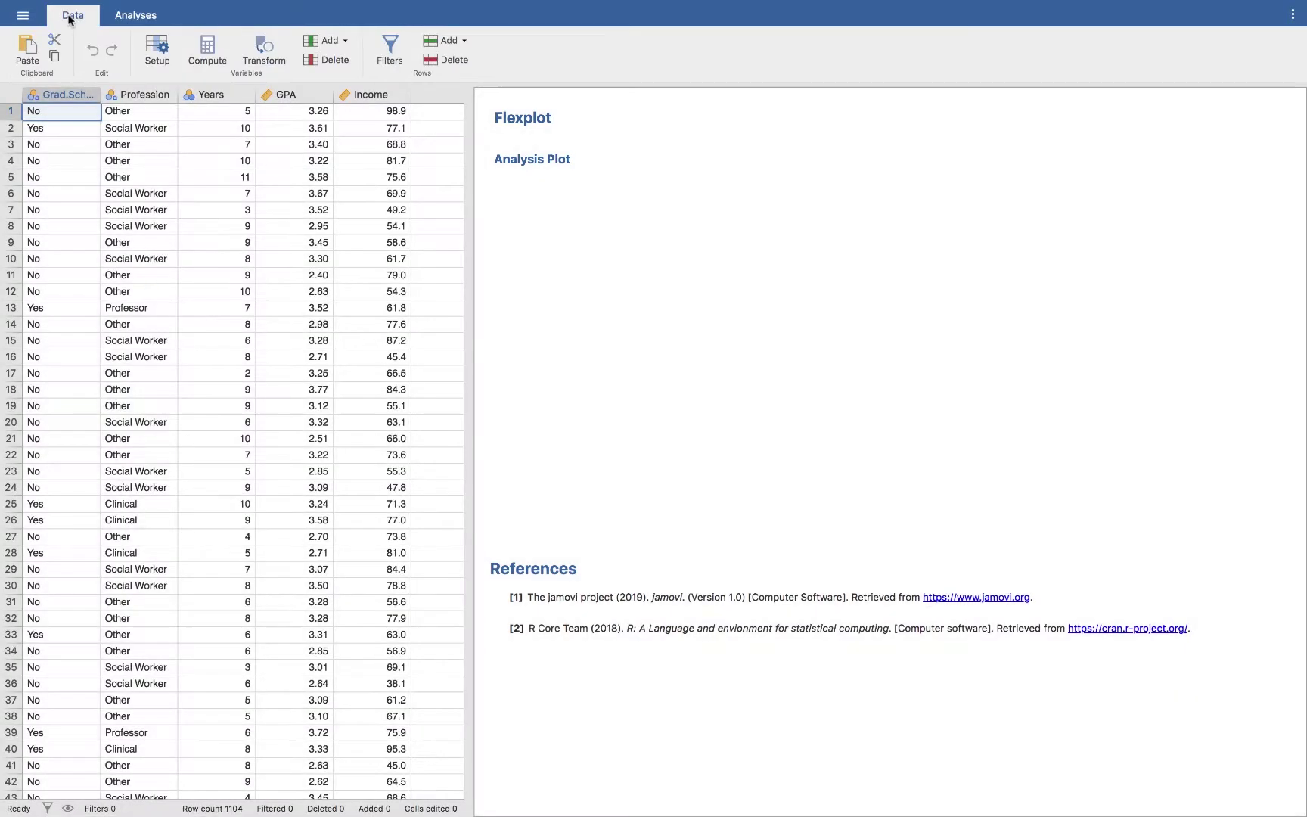
pyautogui.click(219, 96)
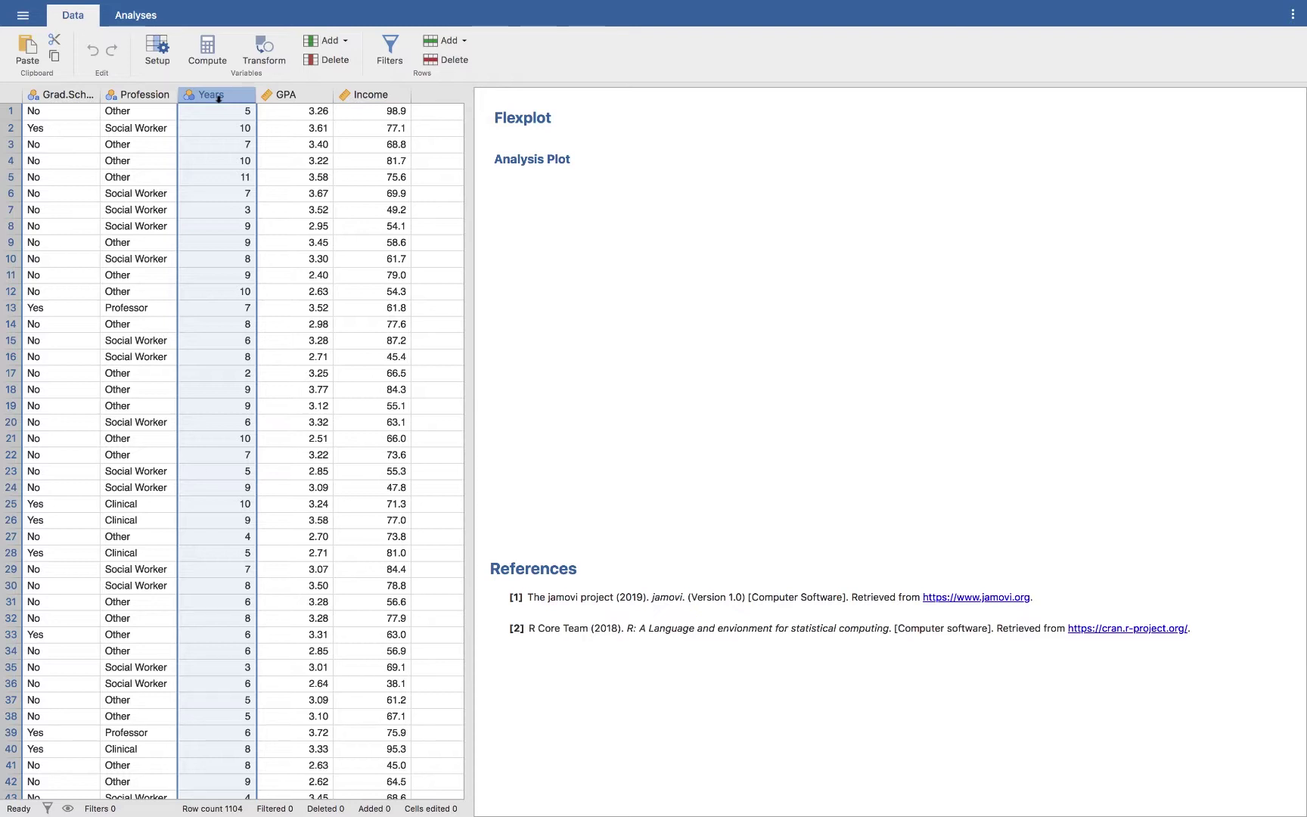
pyautogui.click(159, 49)
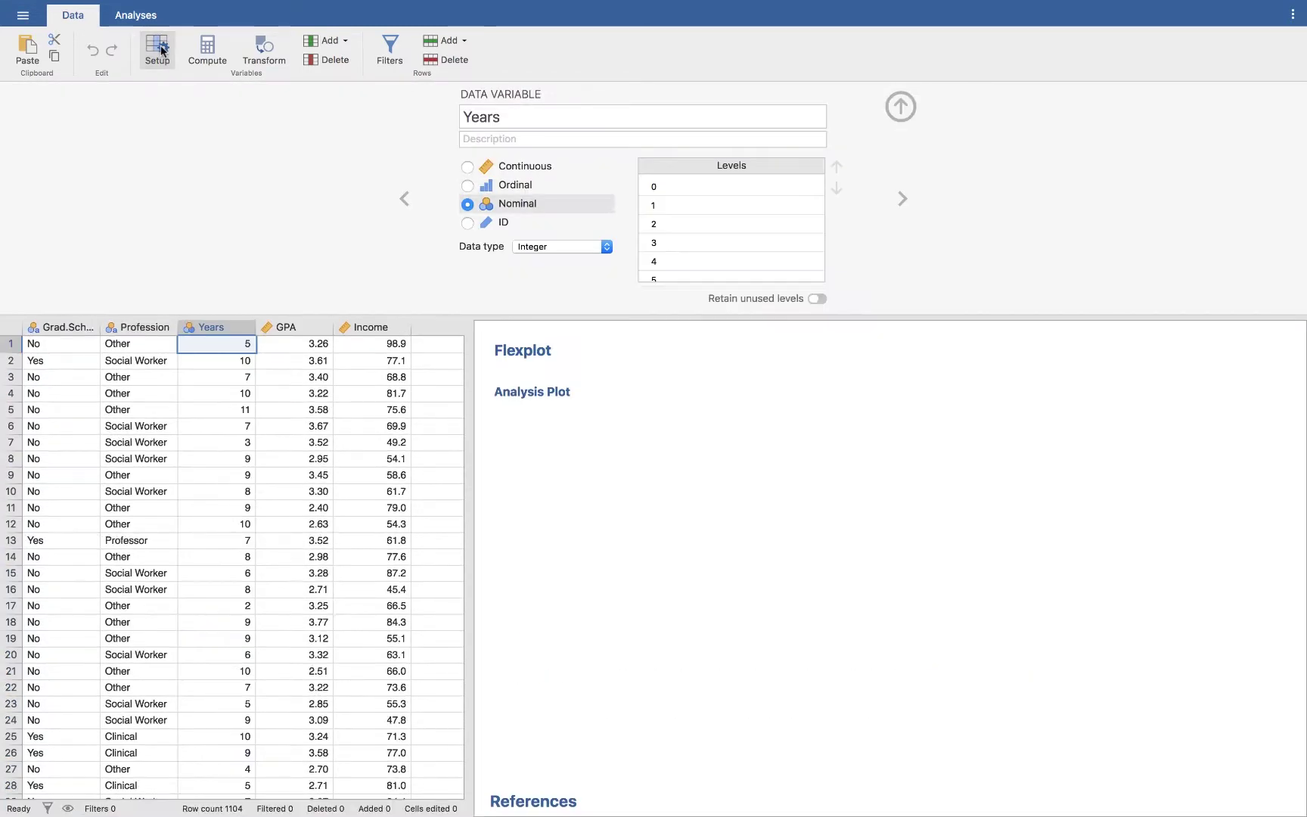
pyautogui.click(468, 166)
pyautogui.click(134, 17)
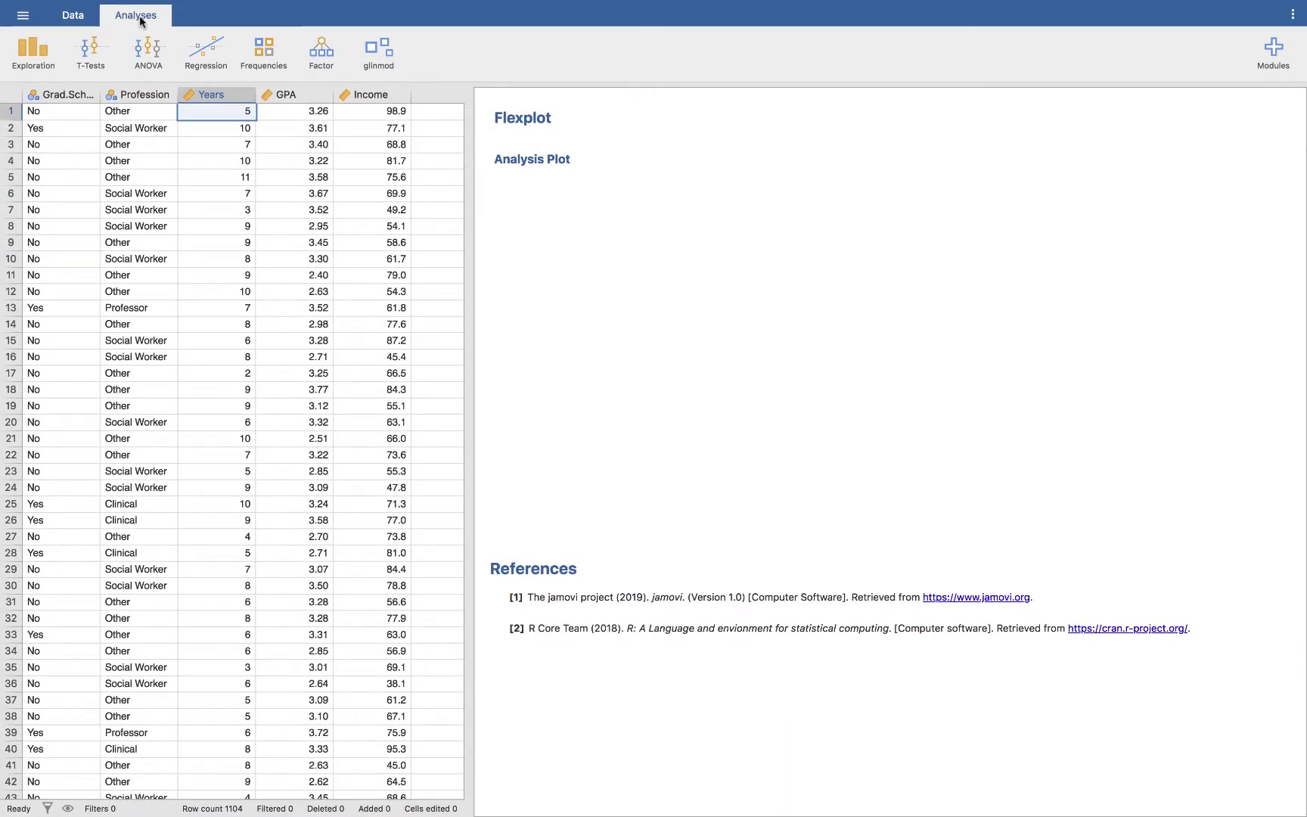
# Step: Start a glinmod Flexplot and plot Years, then GPA, then Income as the outcome variable
pyautogui.click(376, 43)
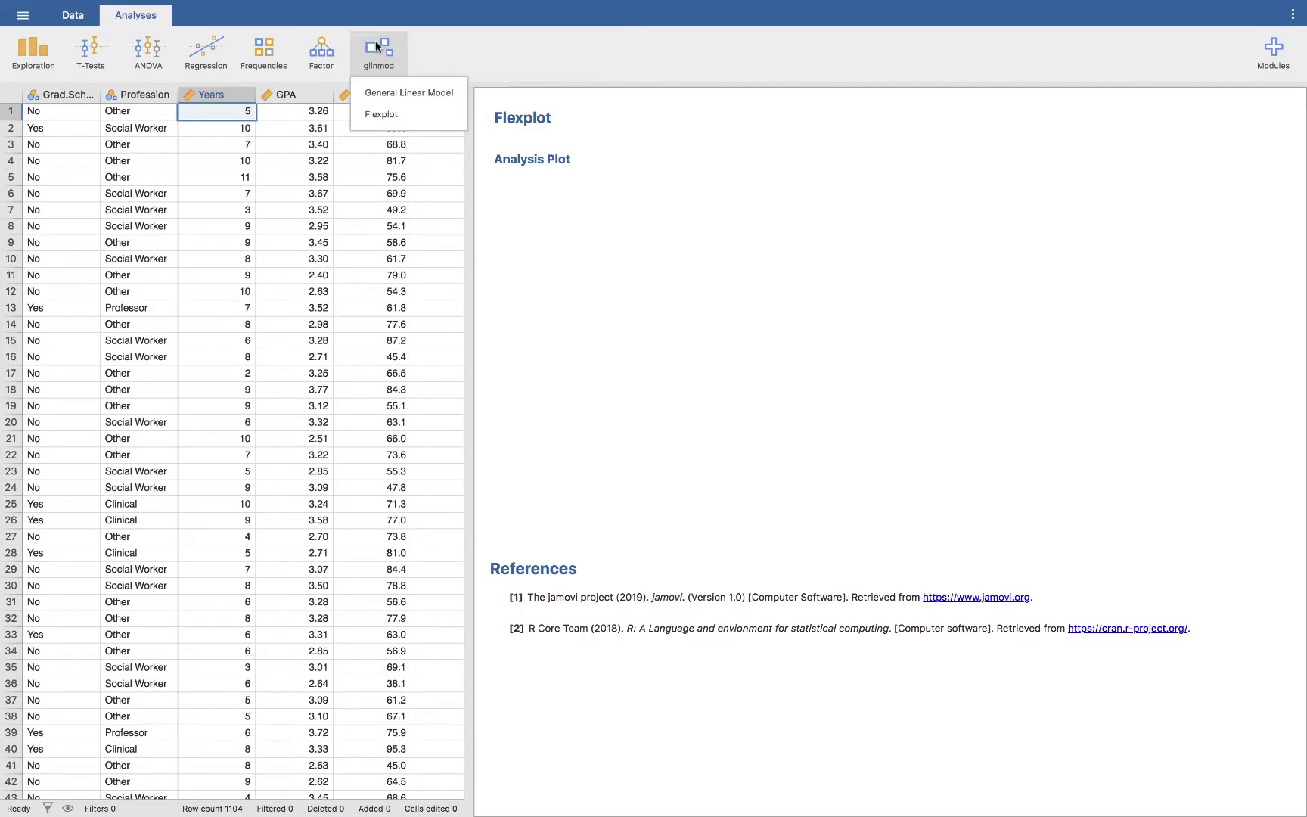
pyautogui.click(384, 113)
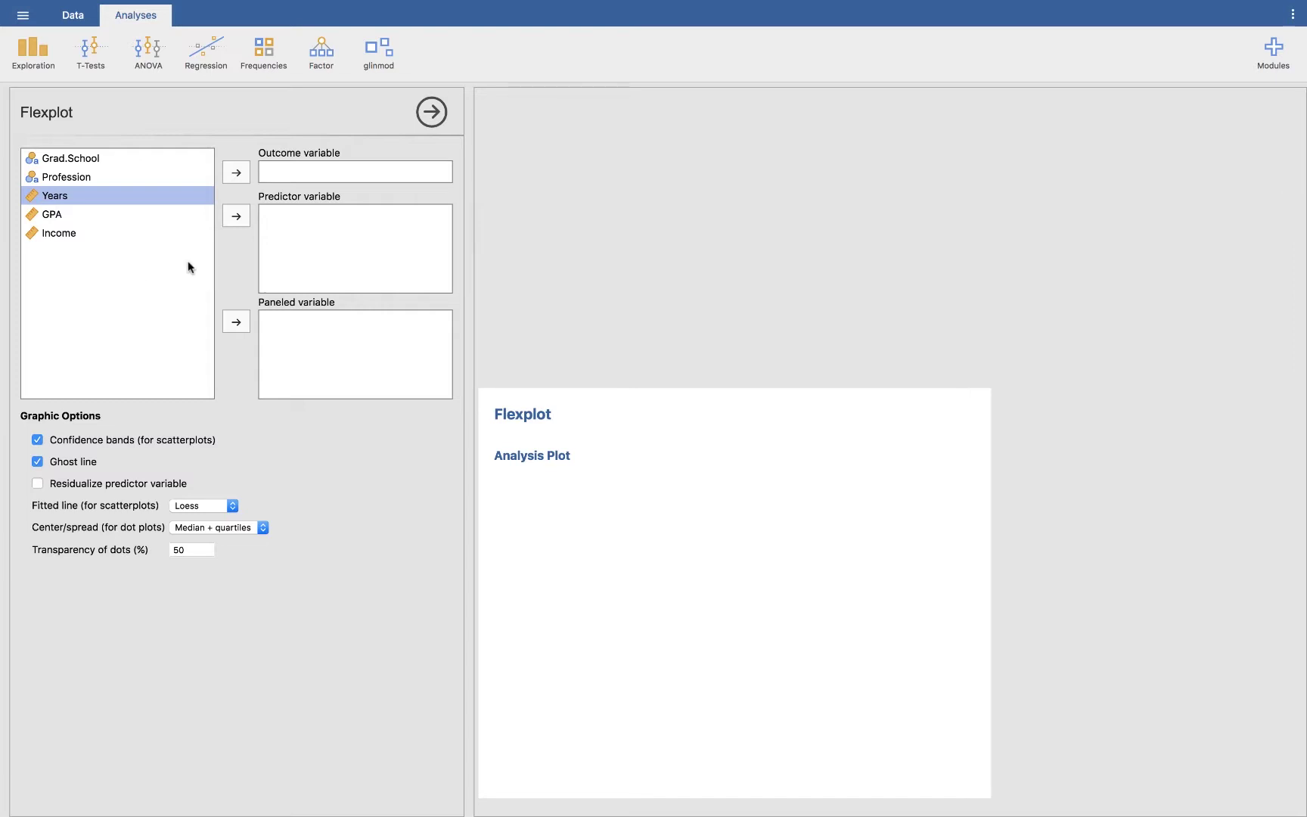
pyautogui.click(241, 171)
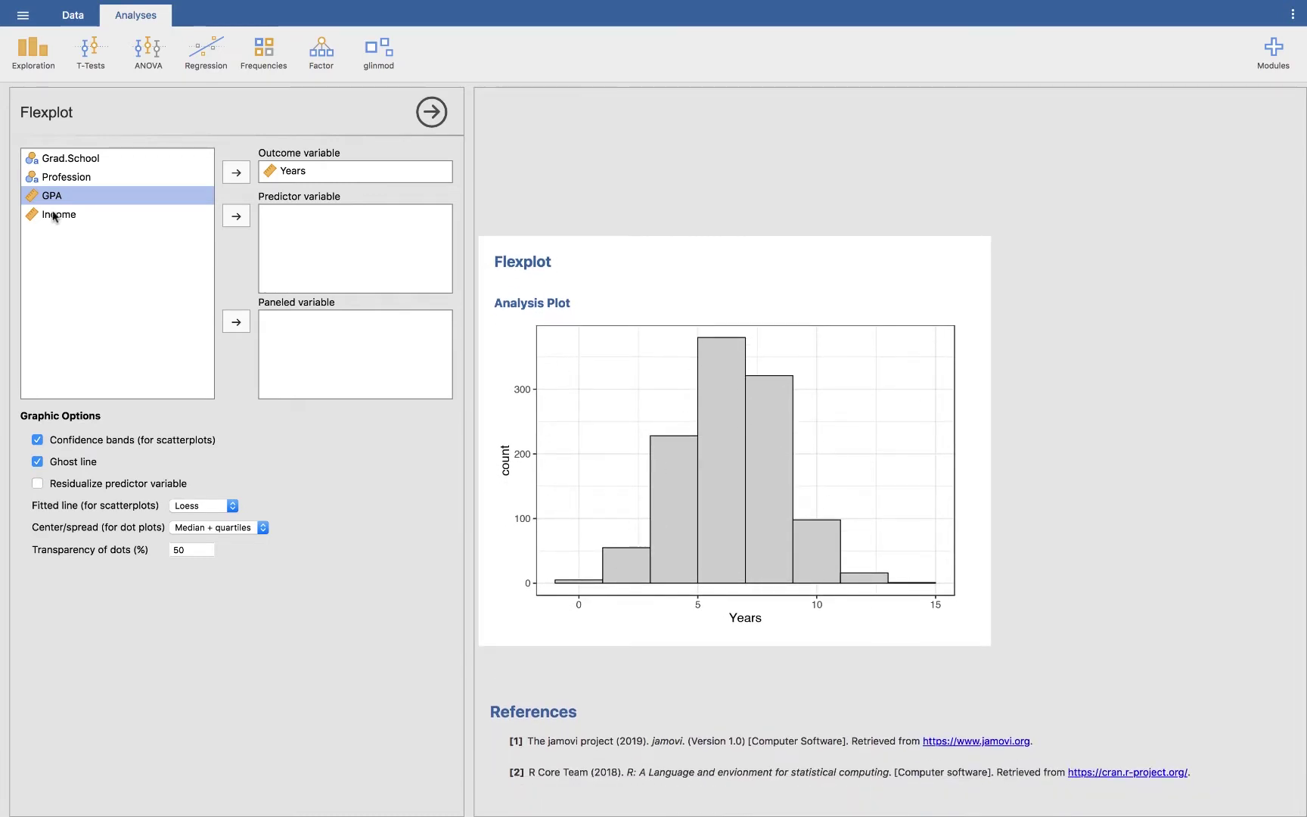
pyautogui.click(236, 172)
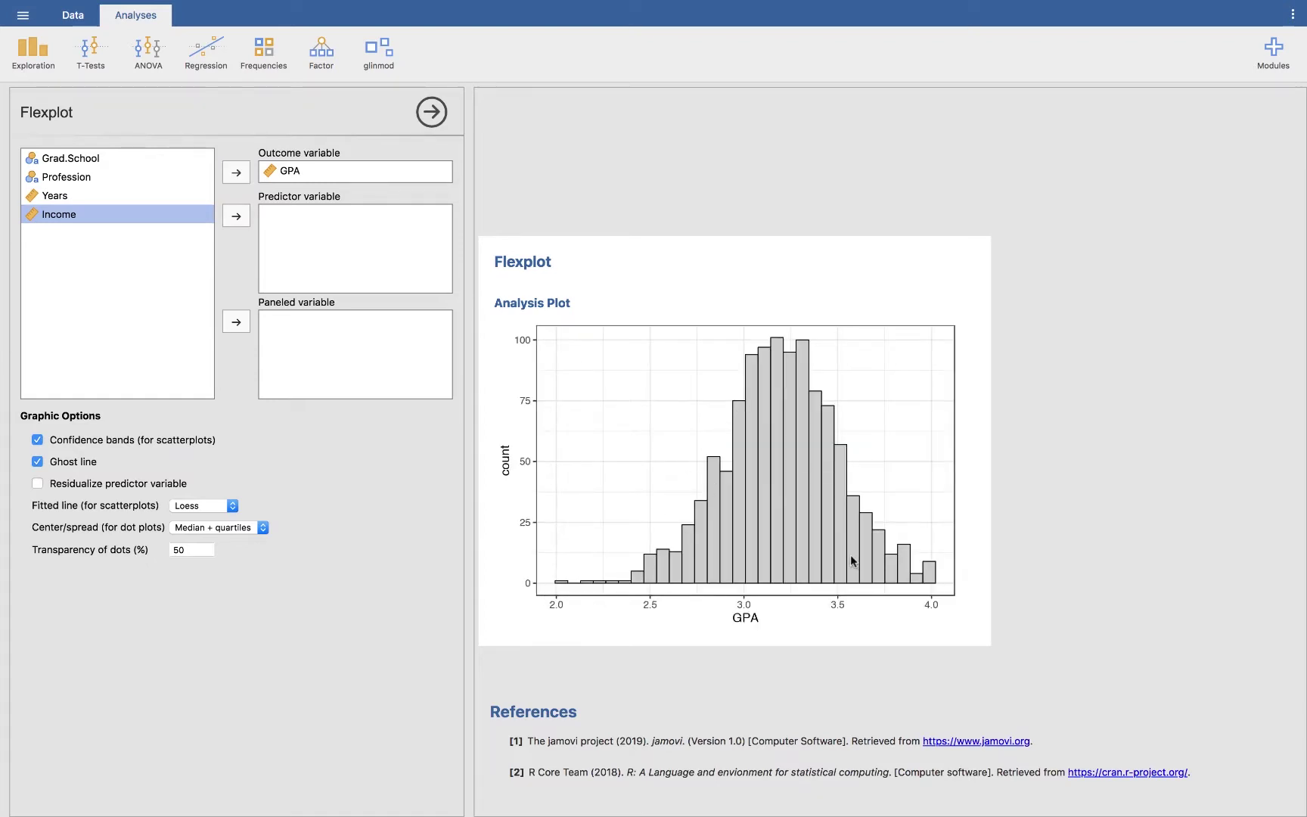
pyautogui.click(237, 172)
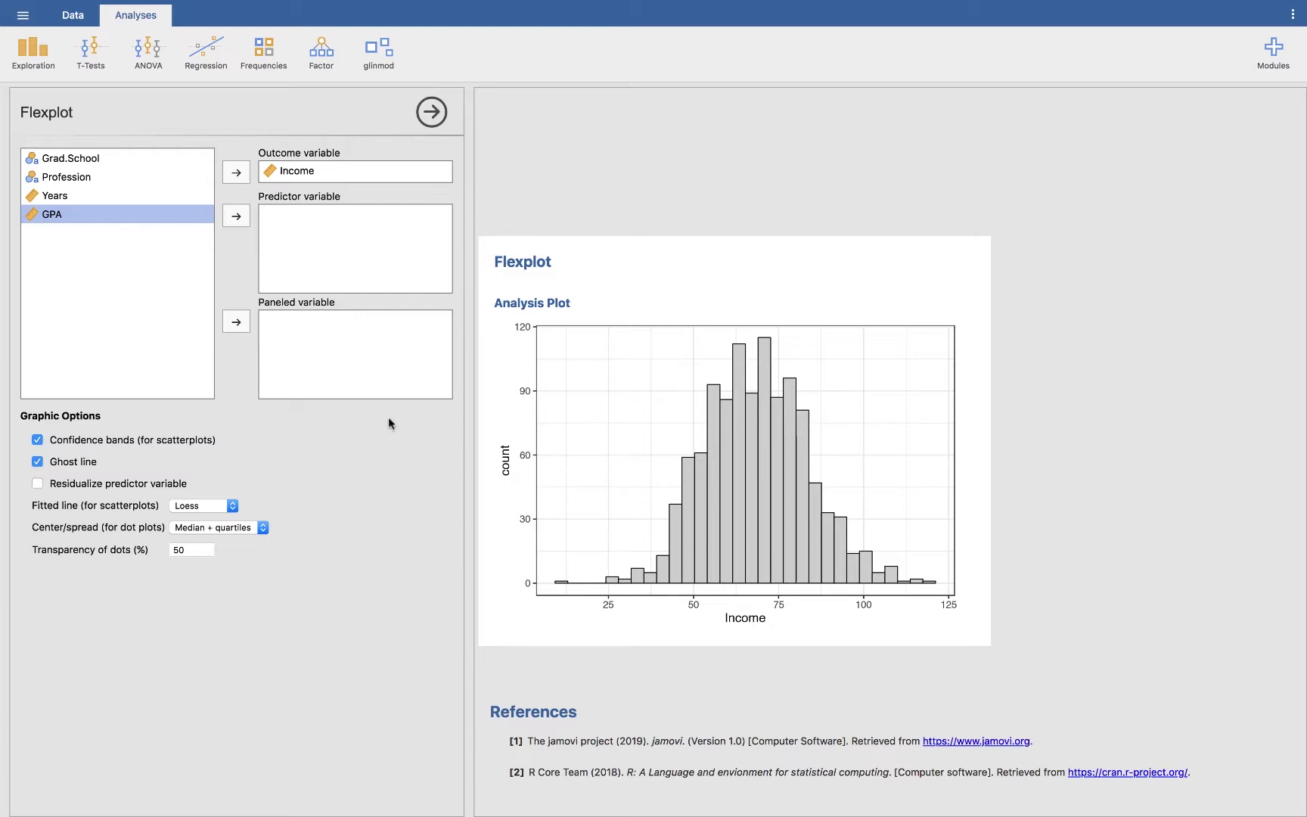
# Step: Plot Grad.School, then Profession, as the outcome, then select Profession for removal
pyautogui.click(62, 159)
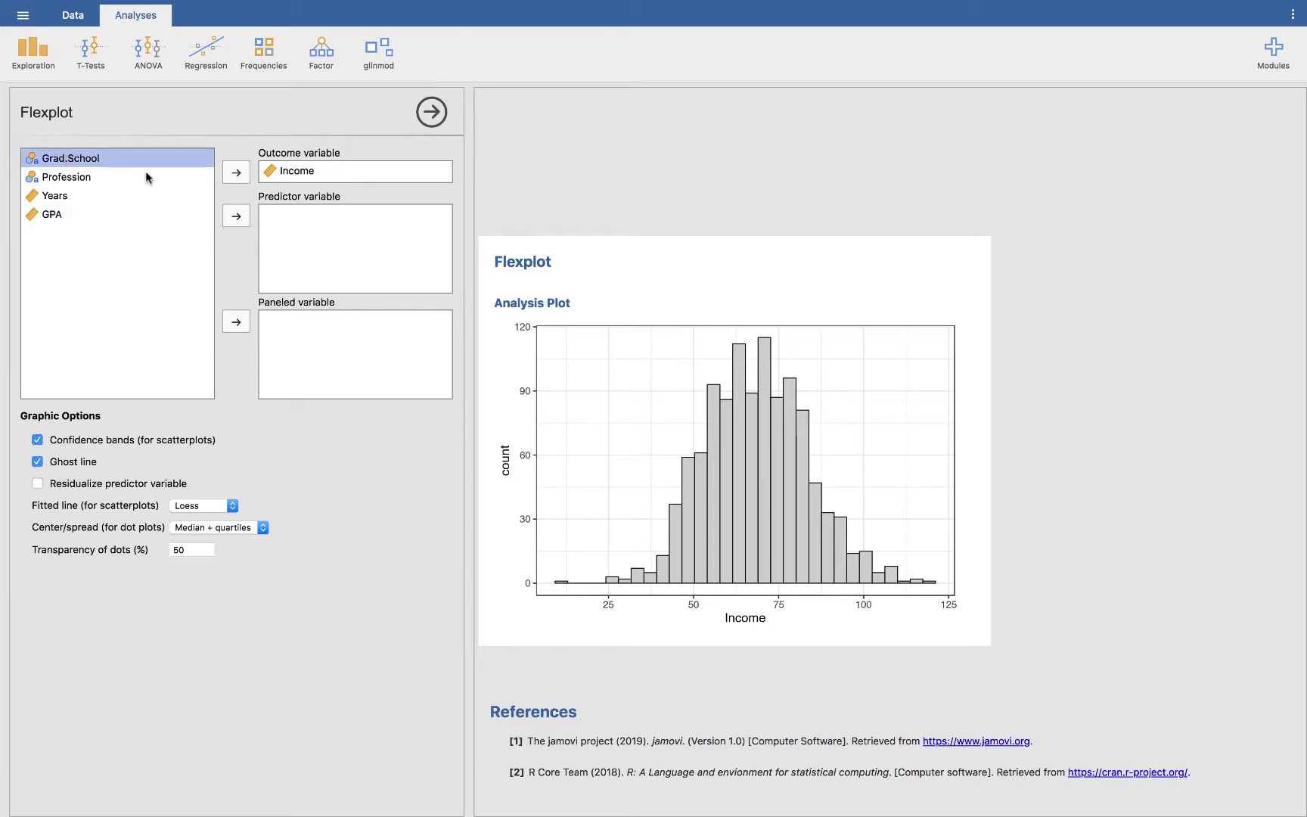
pyautogui.click(237, 172)
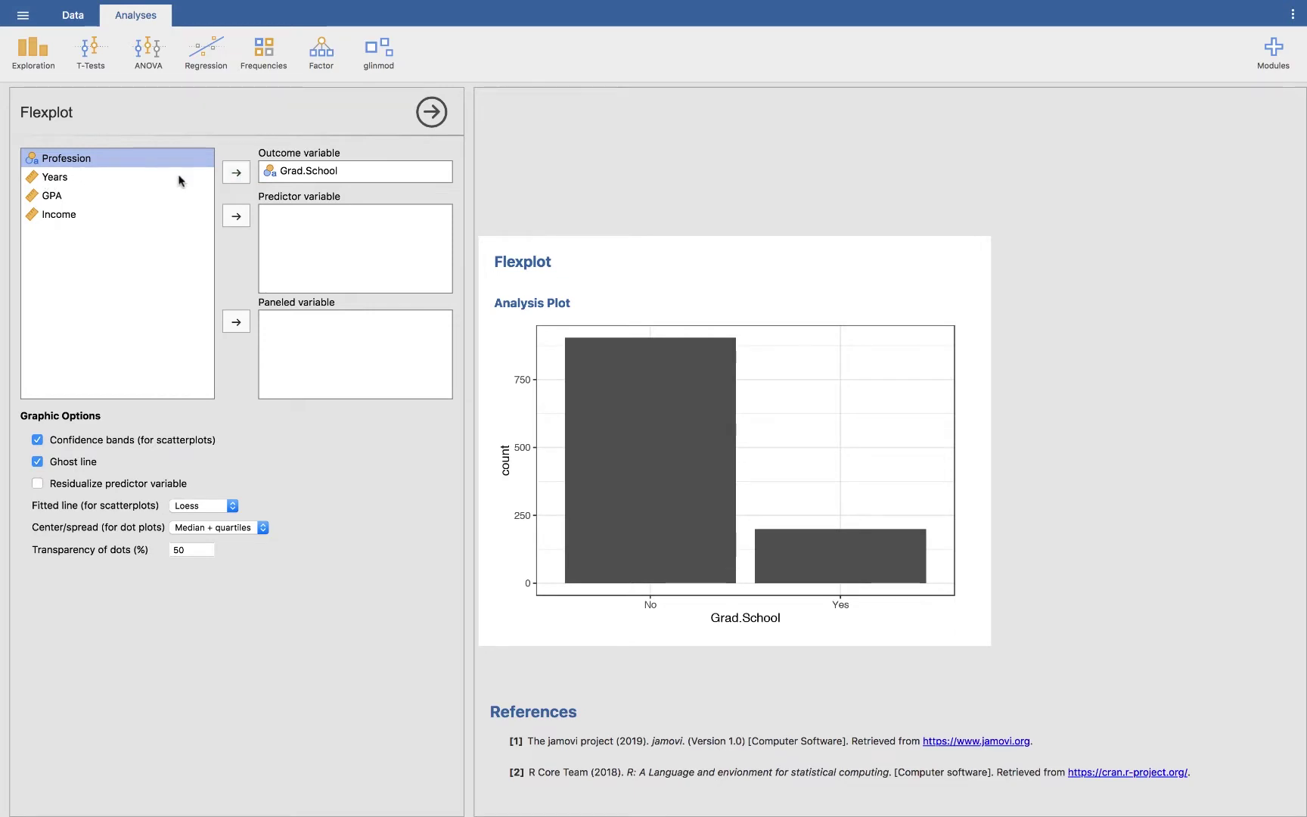
pyautogui.click(242, 179)
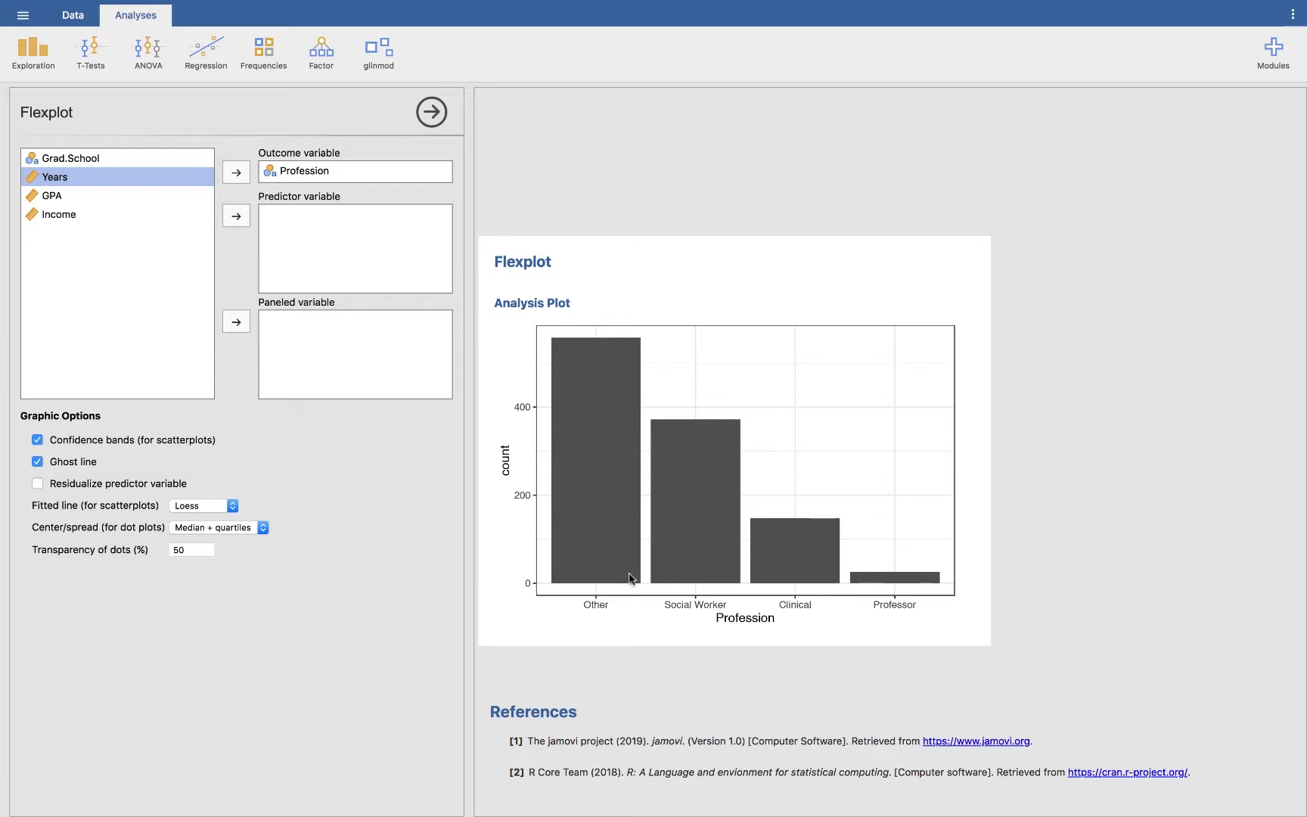
pyautogui.press('Tab')
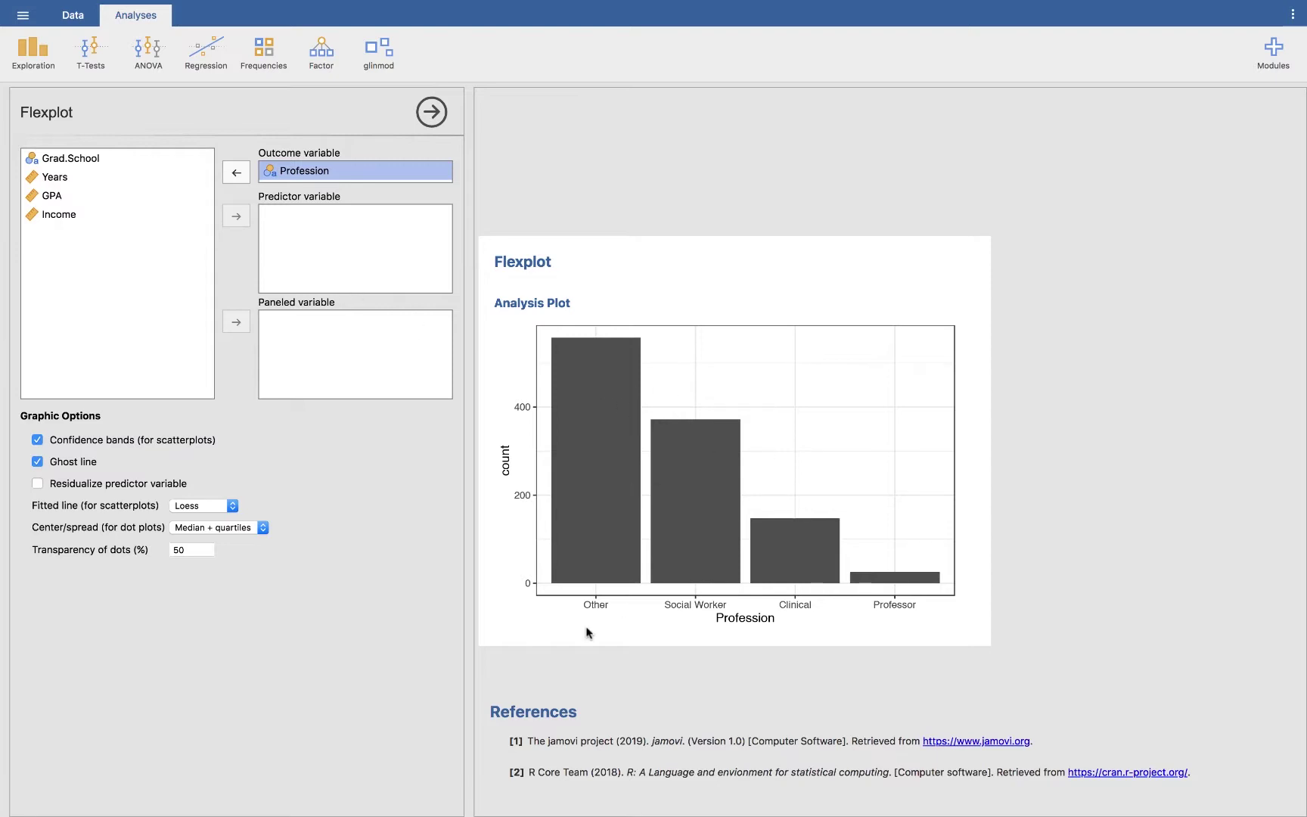
# Step: Clear the outcome, briefly try Years, then set Income as outcome and GPA as predictor
pyautogui.click(236, 173)
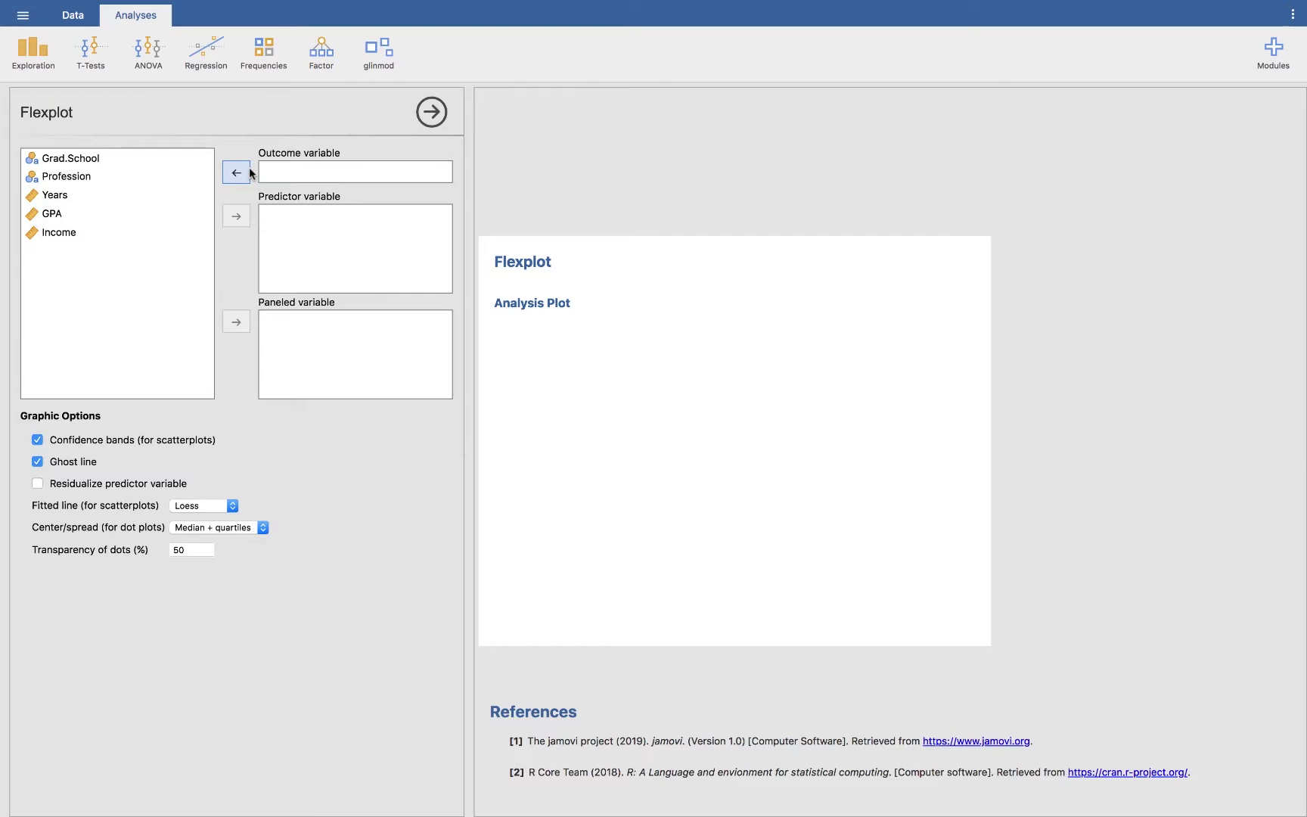
pyautogui.click(56, 197)
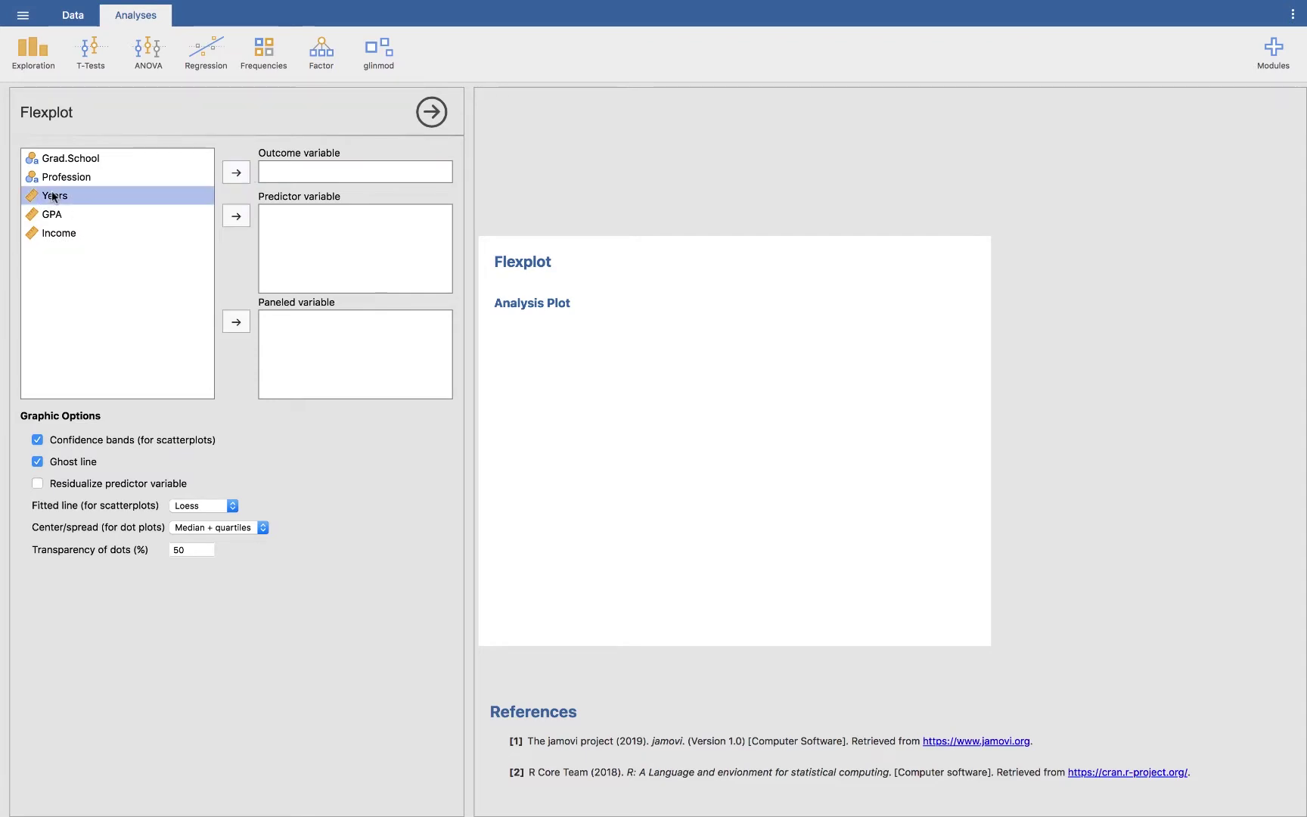
pyautogui.click(237, 173)
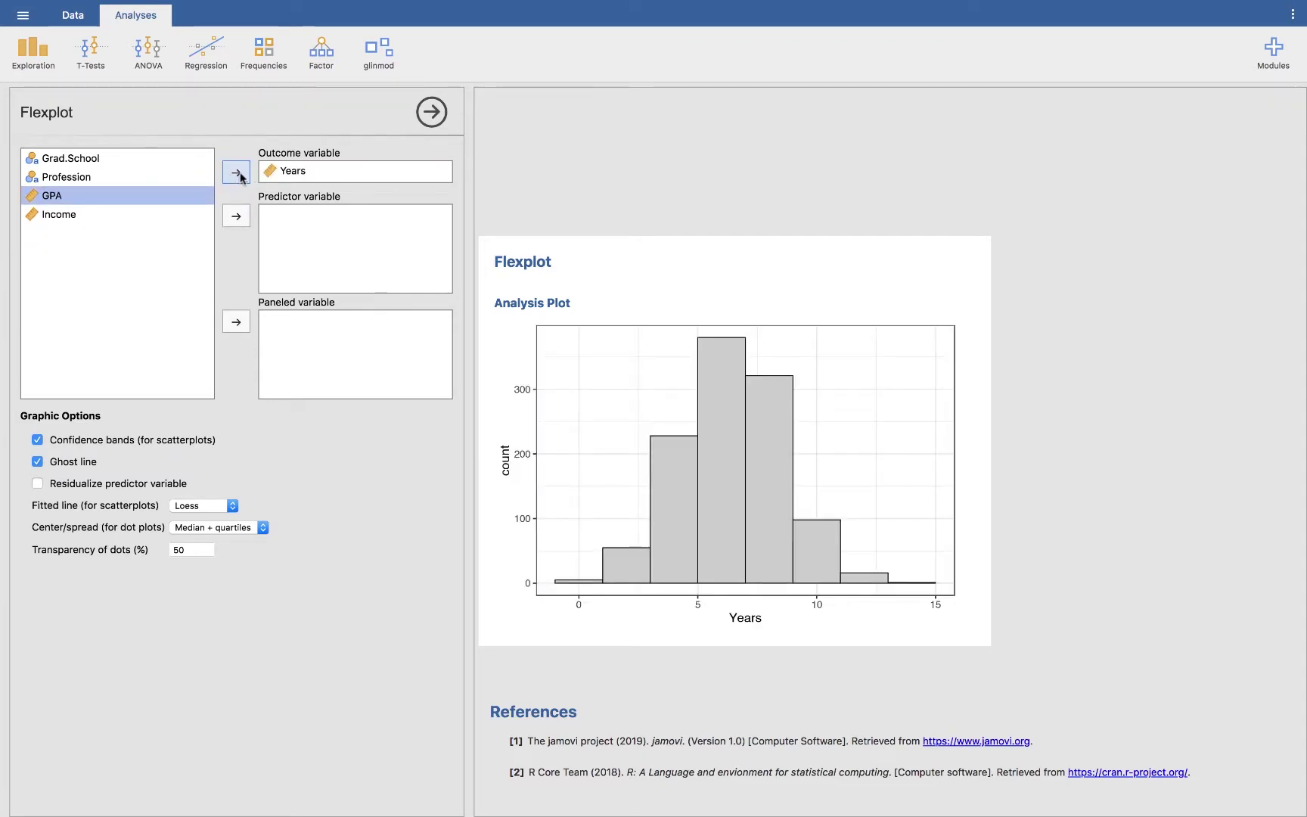
pyautogui.click(236, 174)
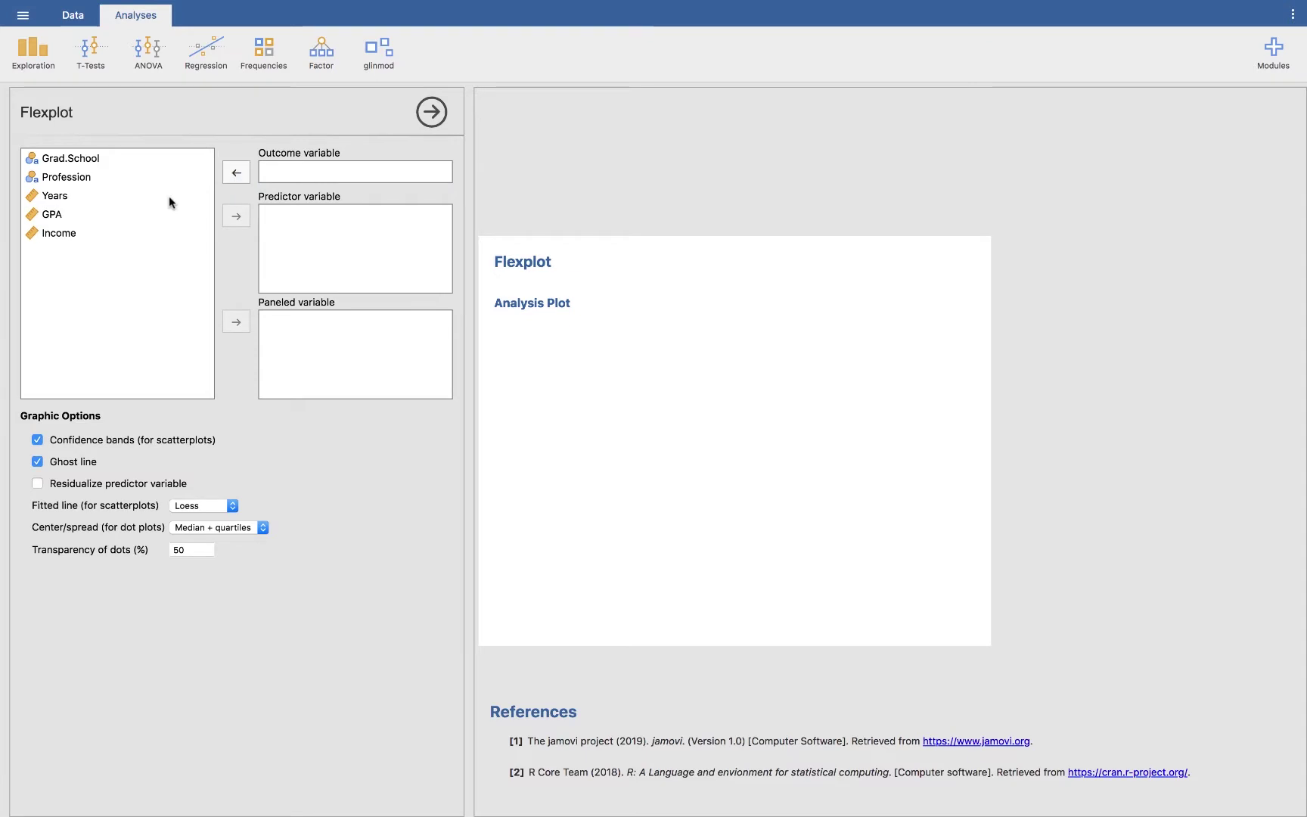
pyautogui.click(53, 234)
pyautogui.click(237, 174)
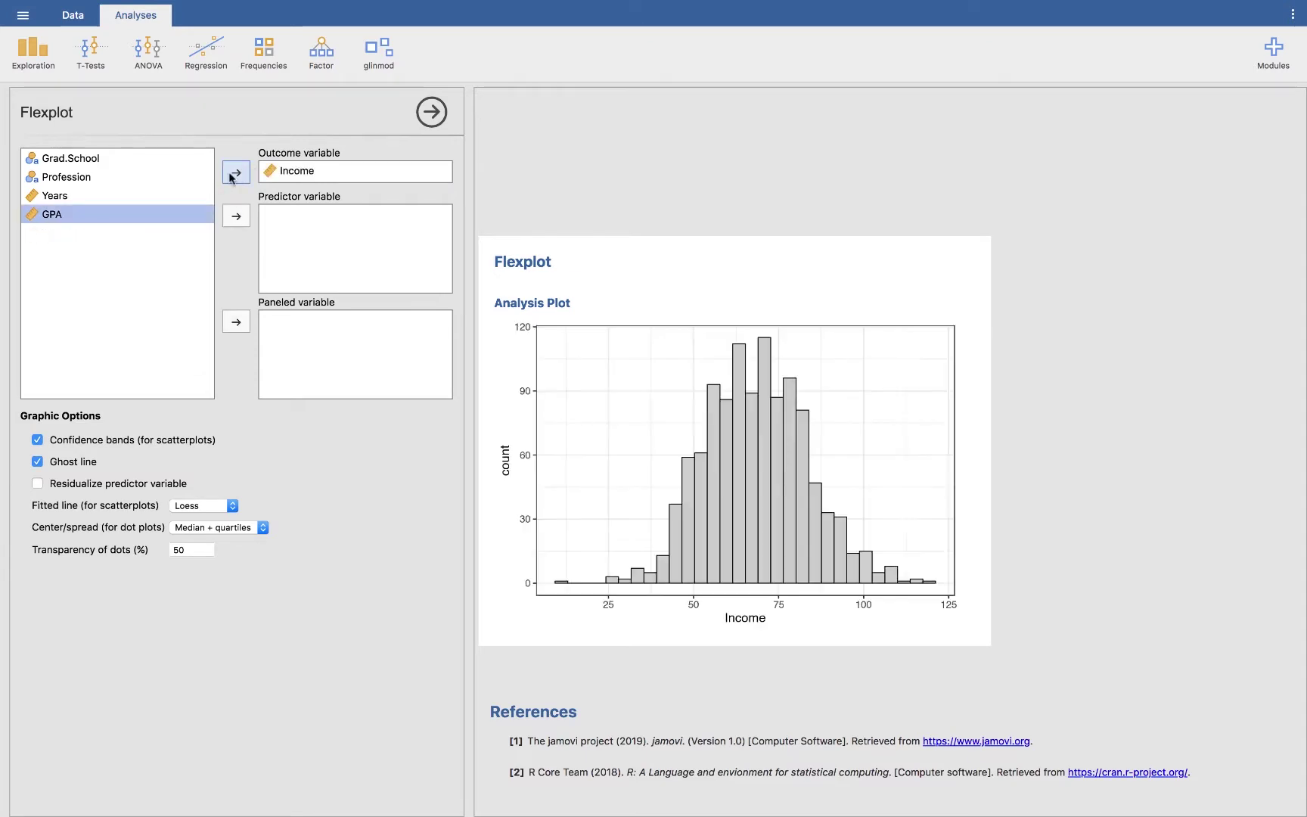
pyautogui.click(236, 217)
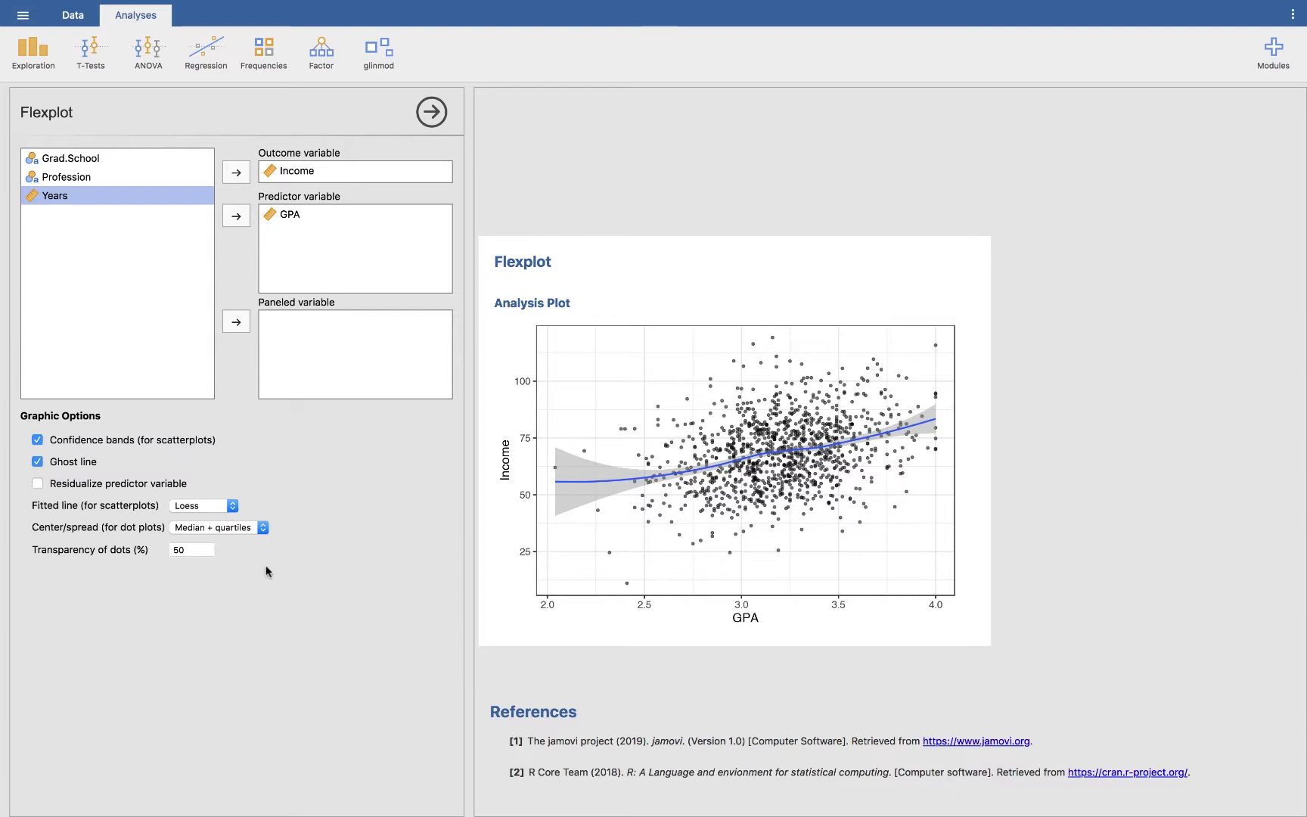
# Step: Toggle the confidence bands off and on, and try a Regression fitted line before returning to Loess
pyautogui.click(38, 441)
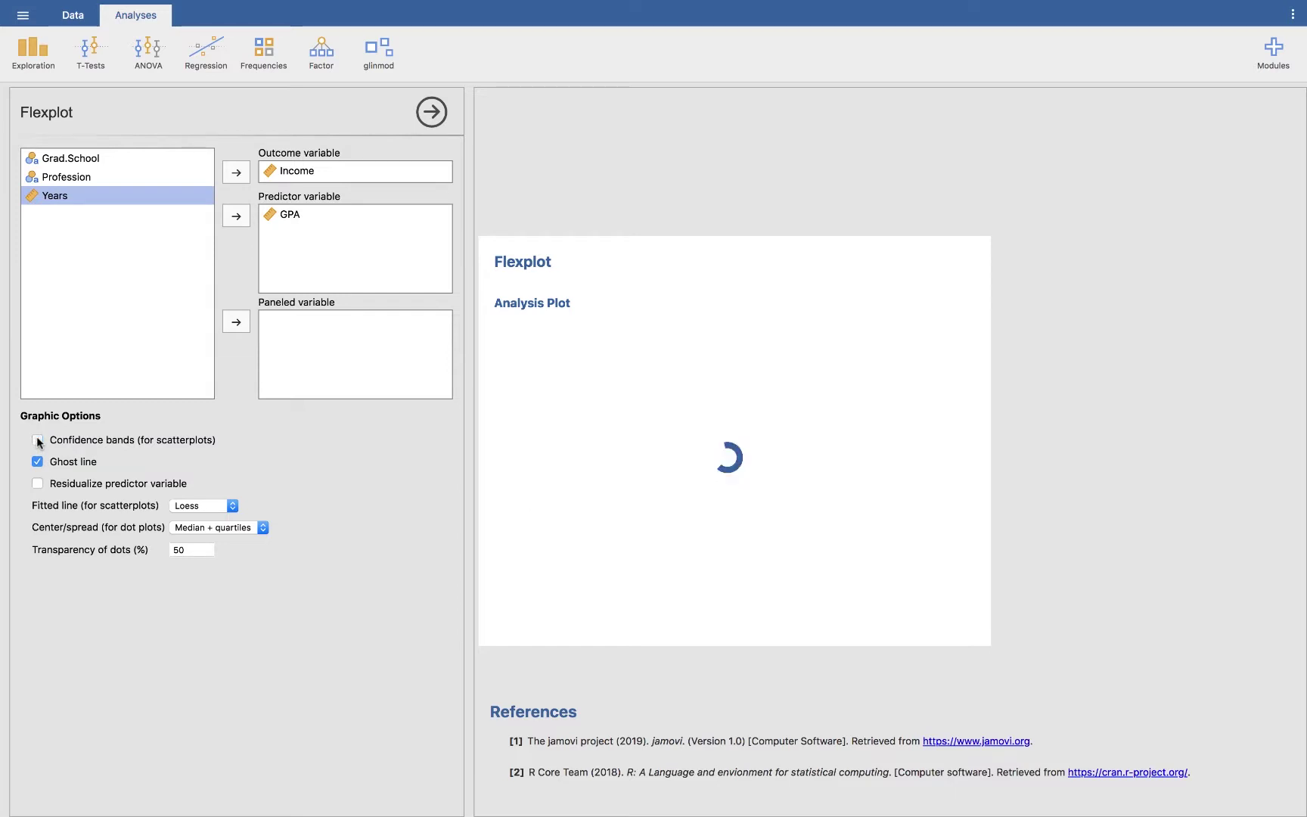
pyautogui.click(38, 440)
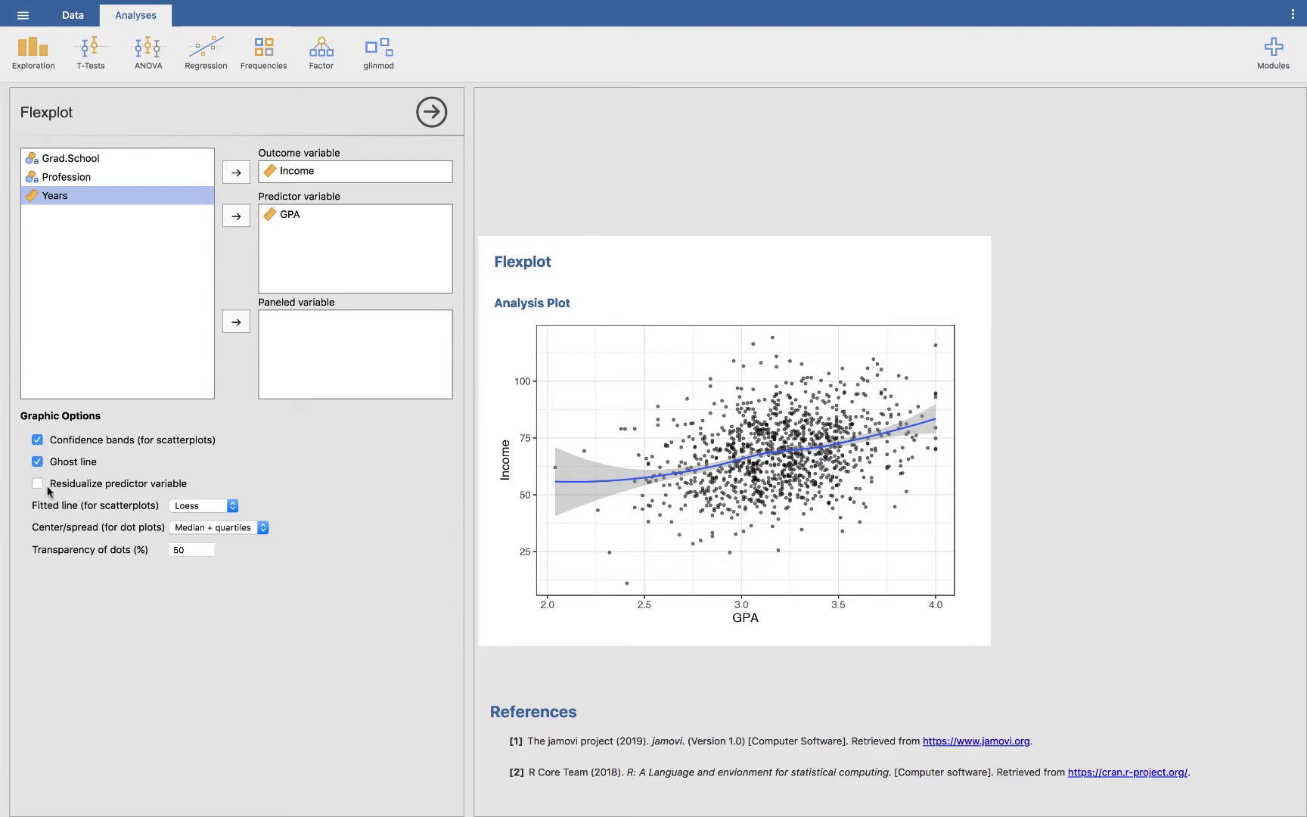
pyautogui.click(214, 506)
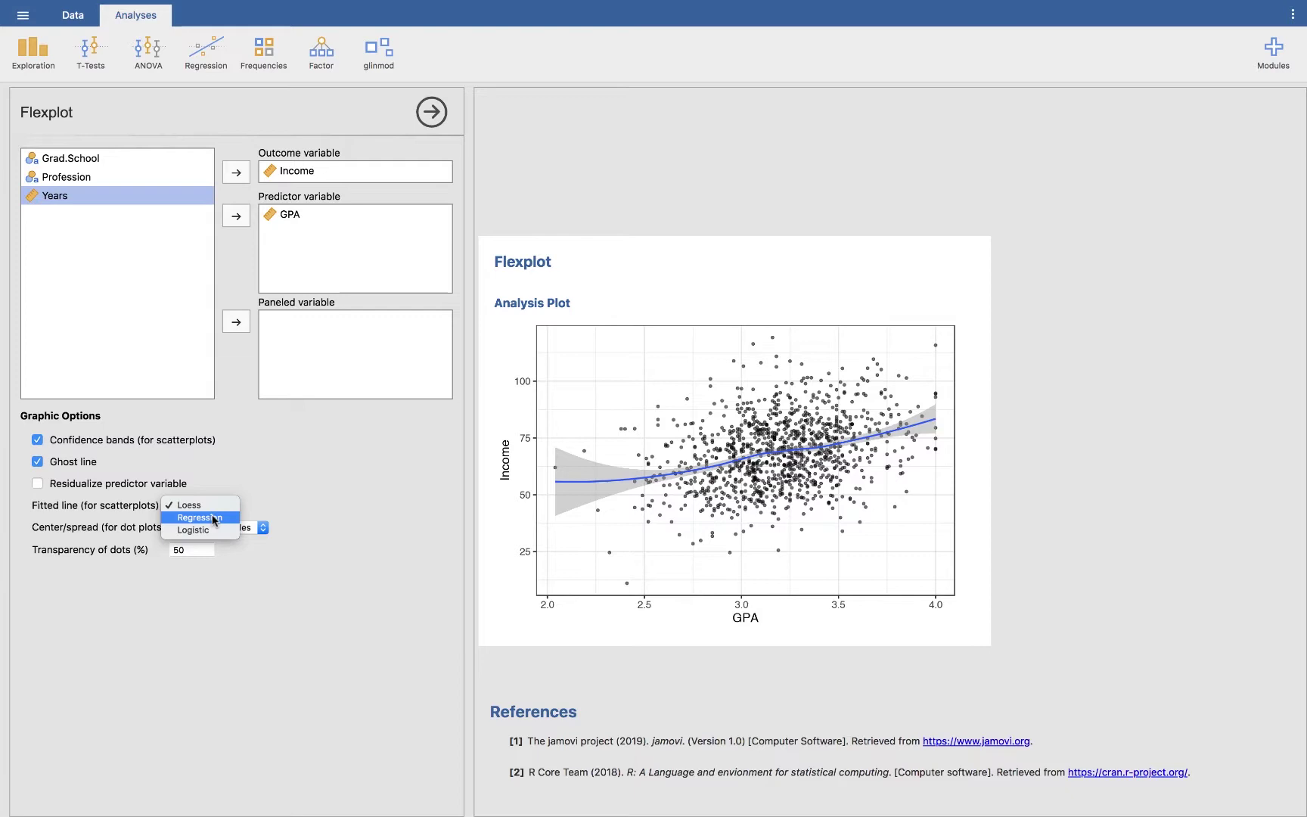
pyautogui.click(214, 520)
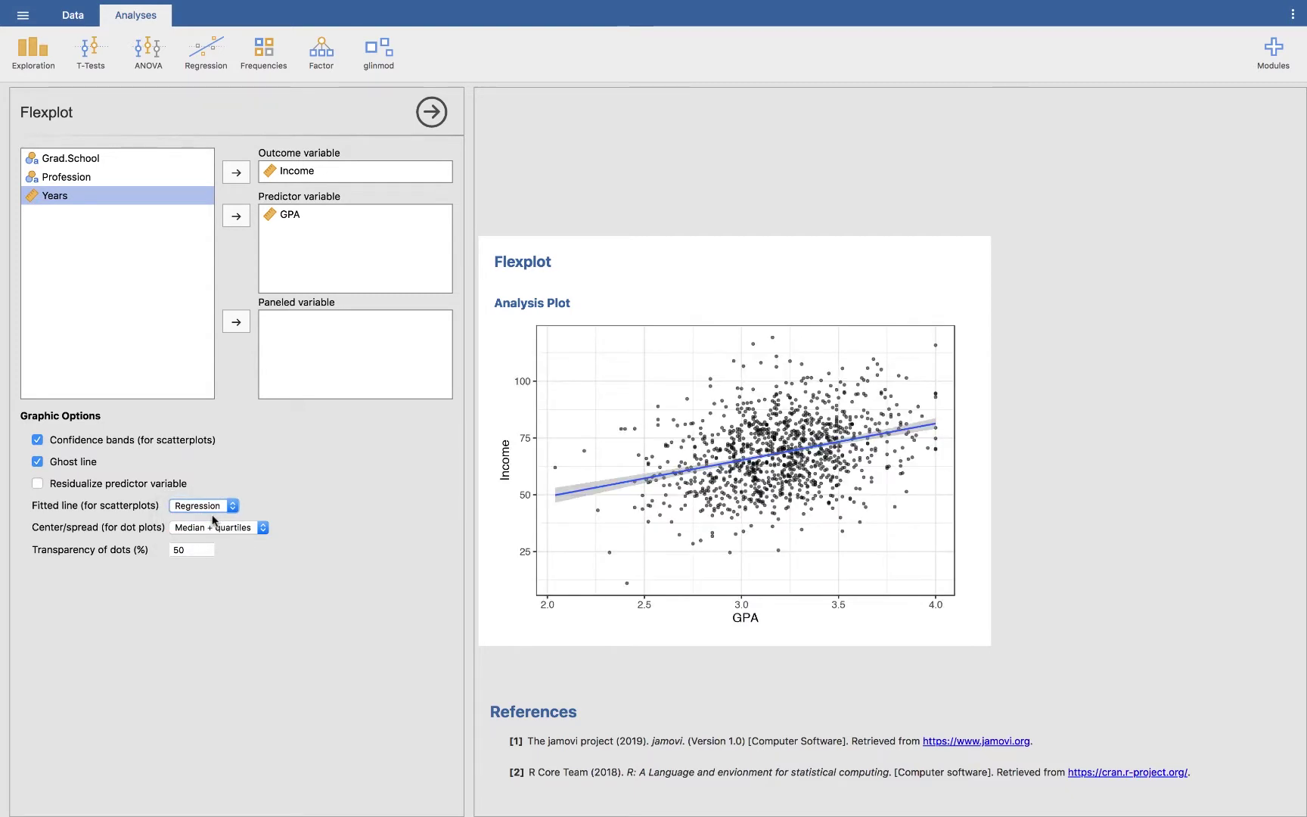
pyautogui.click(197, 506)
pyautogui.click(185, 493)
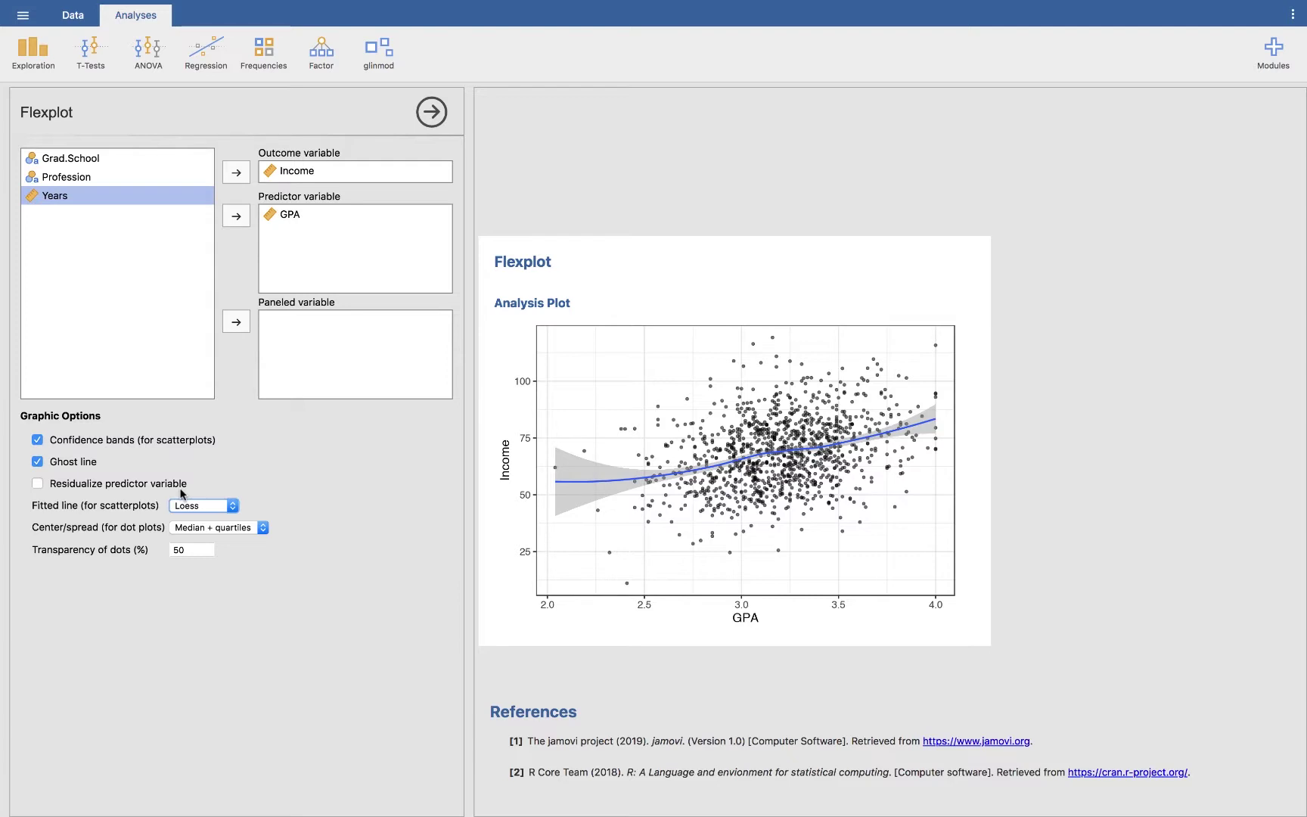
# Step: Keep Median + quartiles for center/spread and set dot transparency to 90, then 10
pyautogui.click(218, 531)
pyautogui.click(217, 529)
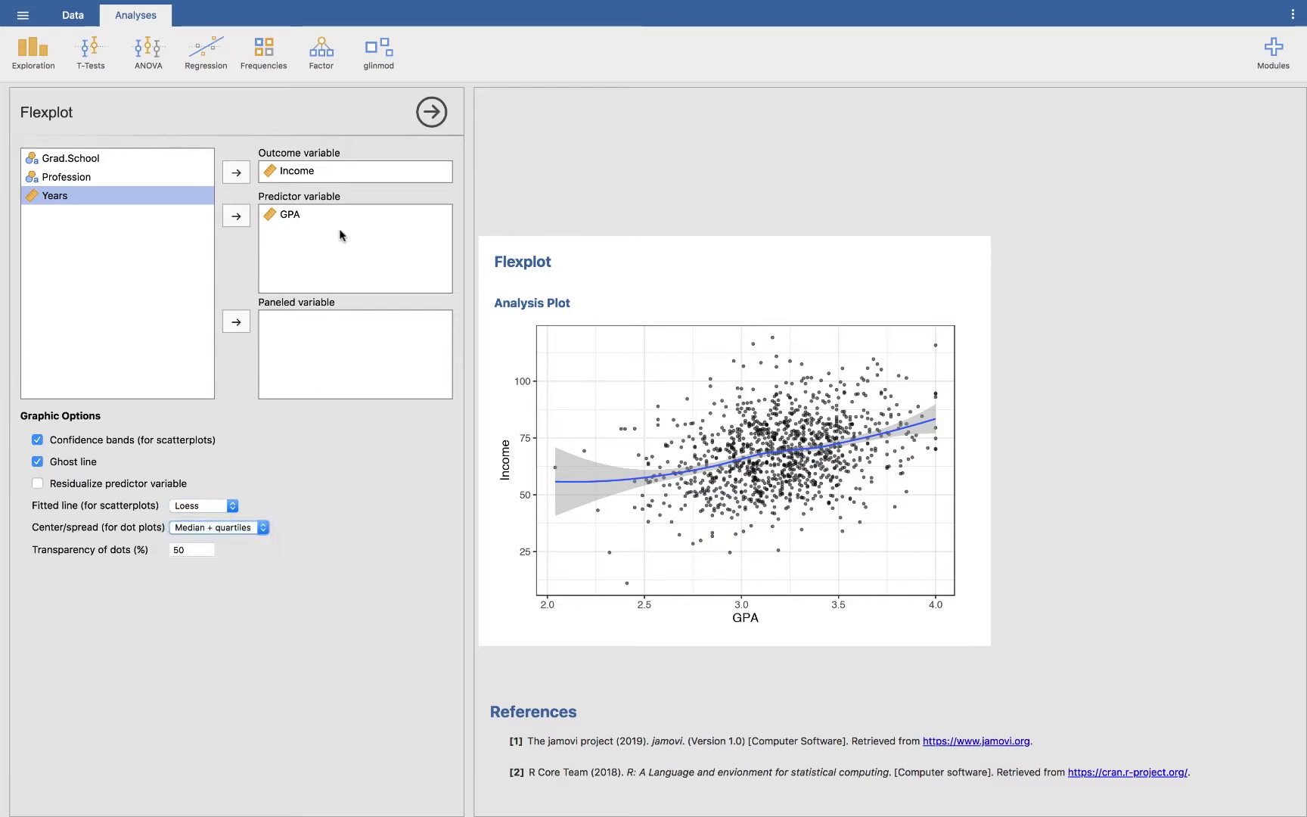
pyautogui.click(189, 551)
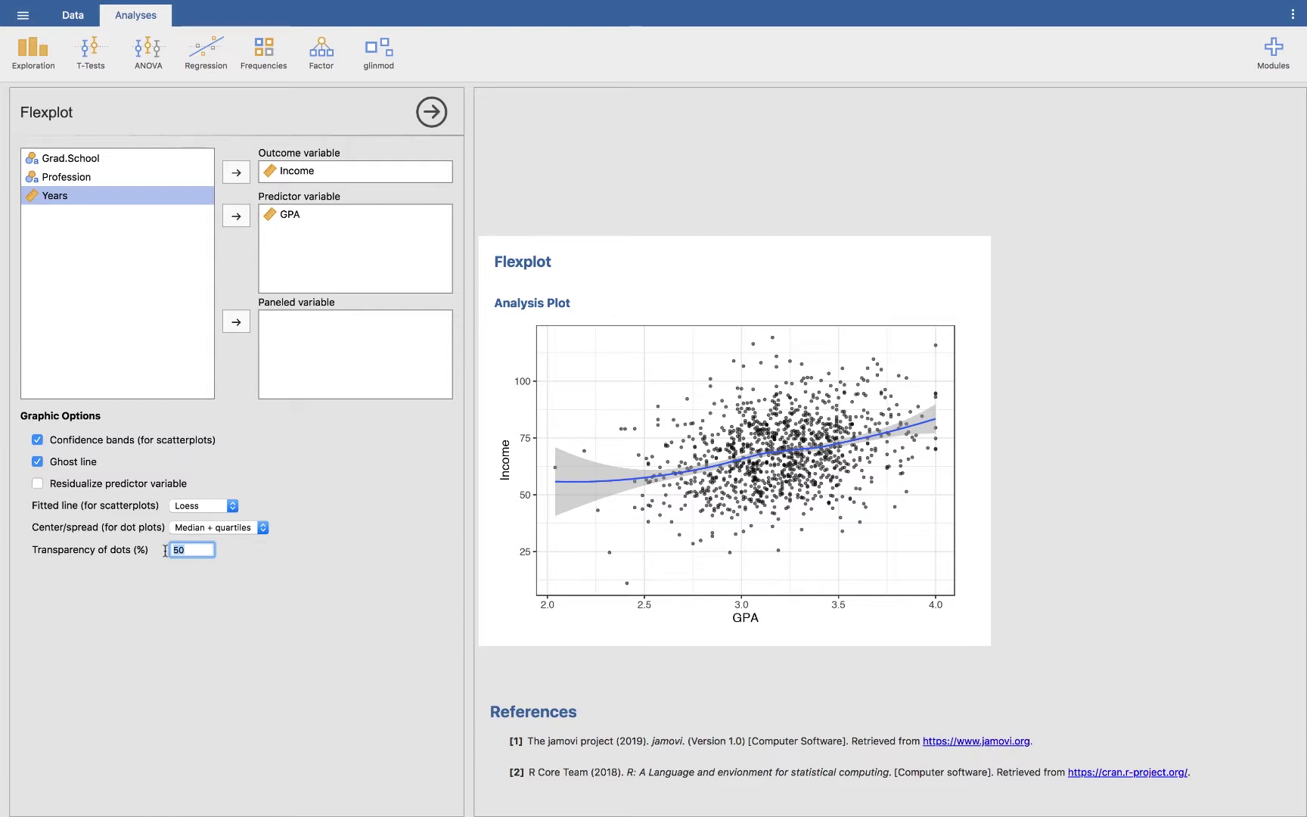
pyautogui.write('90')
pyautogui.press('Return')
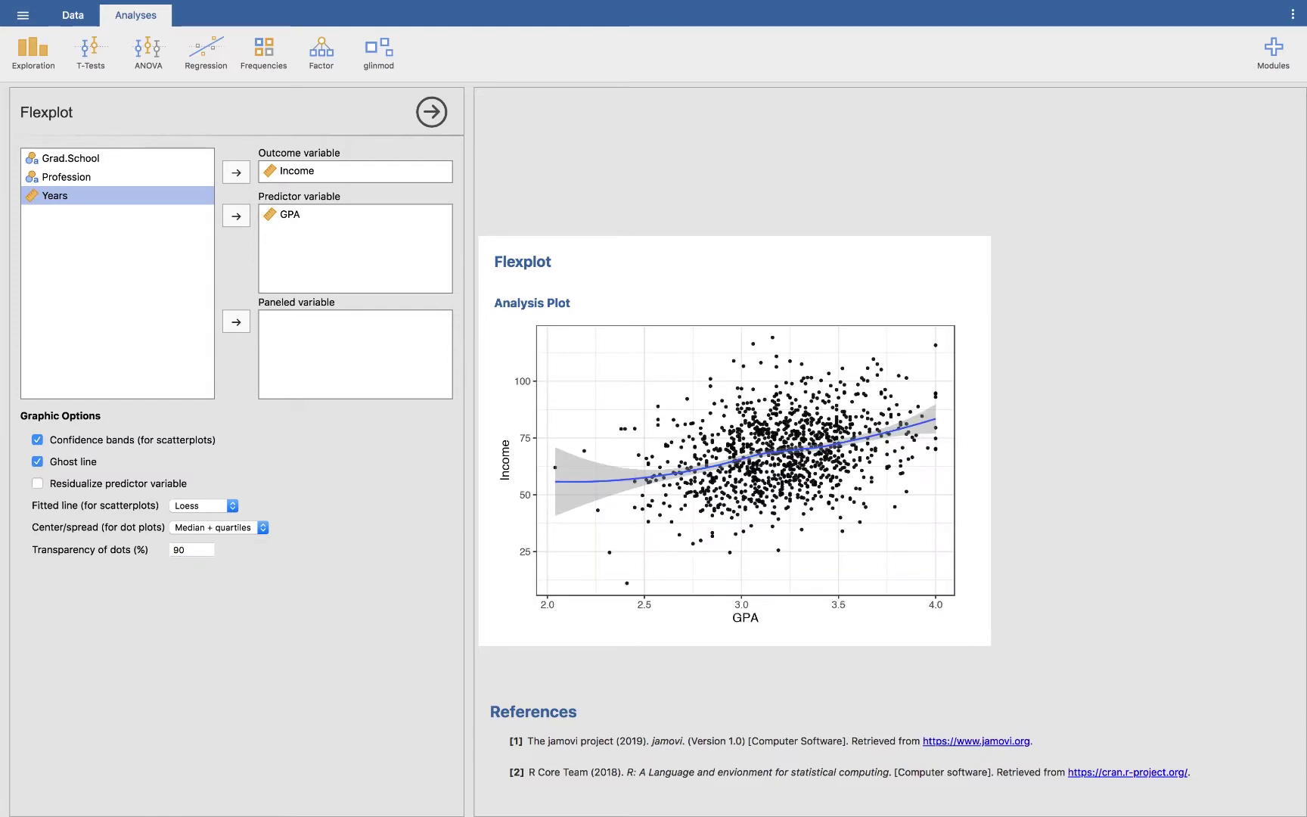
pyautogui.click(188, 545)
pyautogui.write('10')
pyautogui.press('Return')
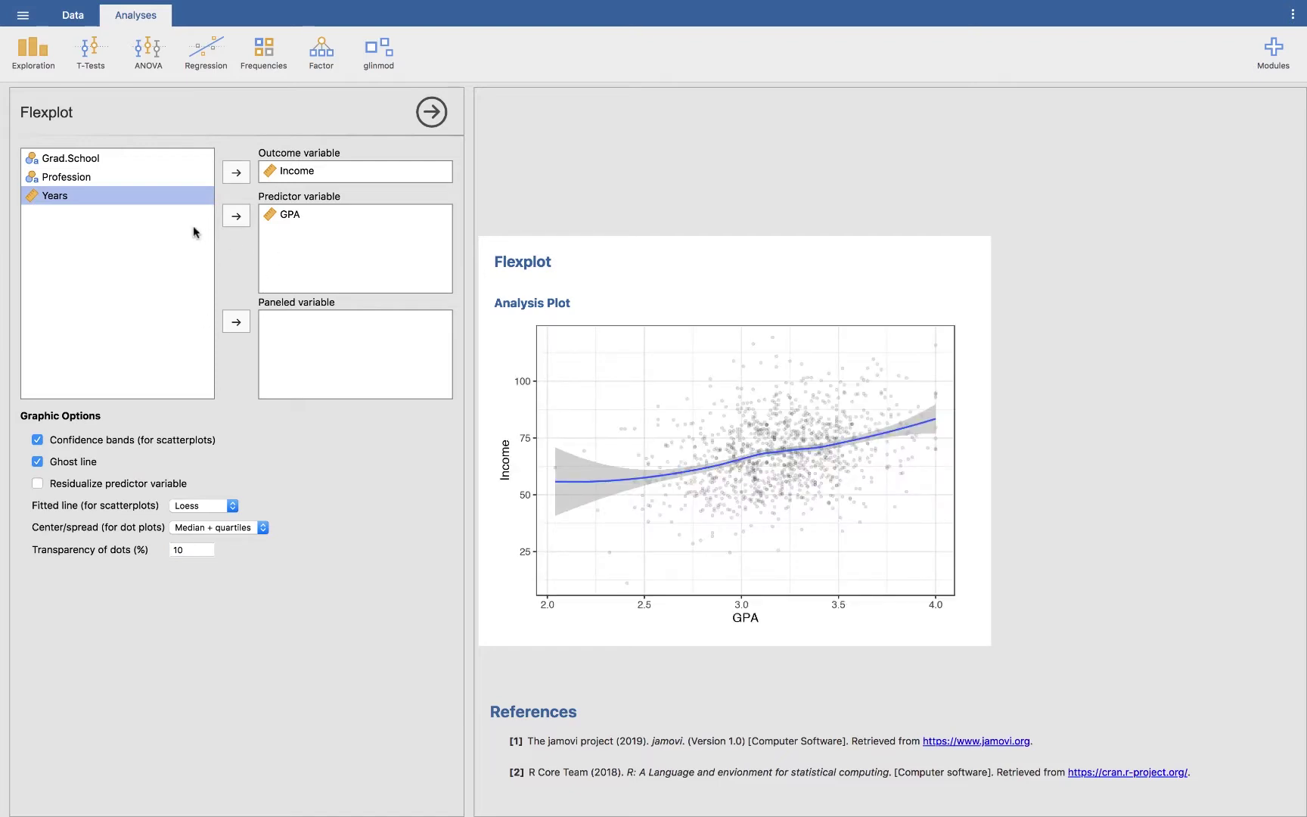
# Step: Replace GPA with Profession as the predictor of Income
pyautogui.click(63, 178)
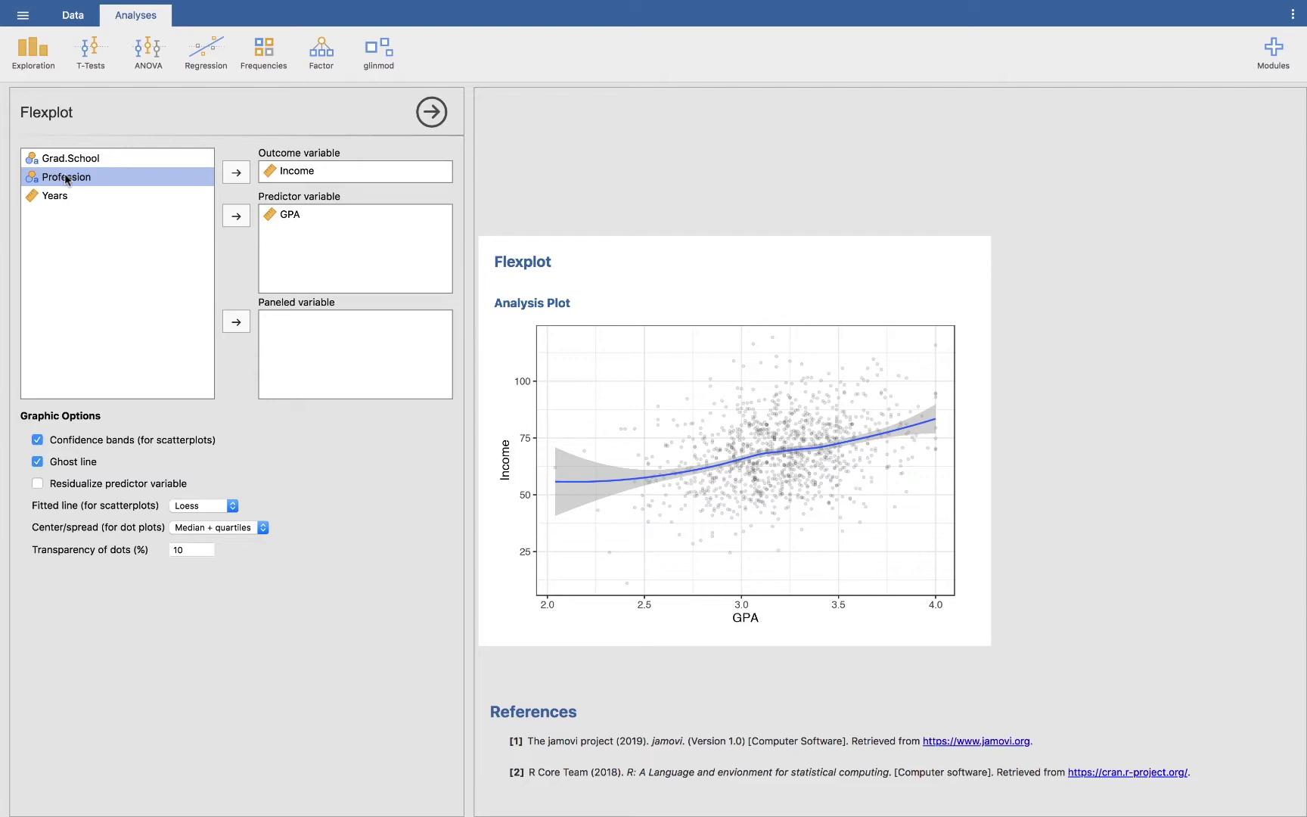
pyautogui.click(236, 215)
pyautogui.click(288, 215)
pyautogui.moveTo(289, 216); pyautogui.dragTo(189, 255)
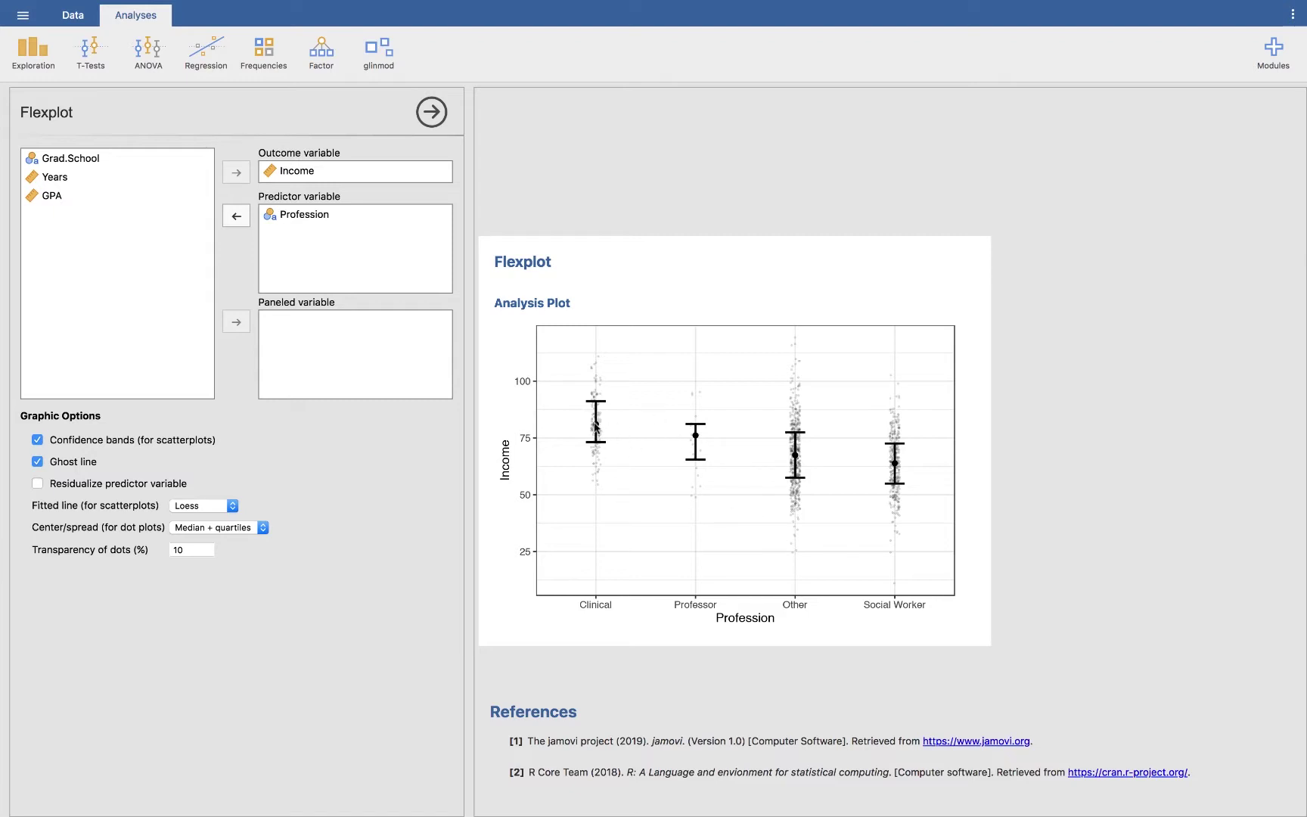
pyautogui.click(227, 528)
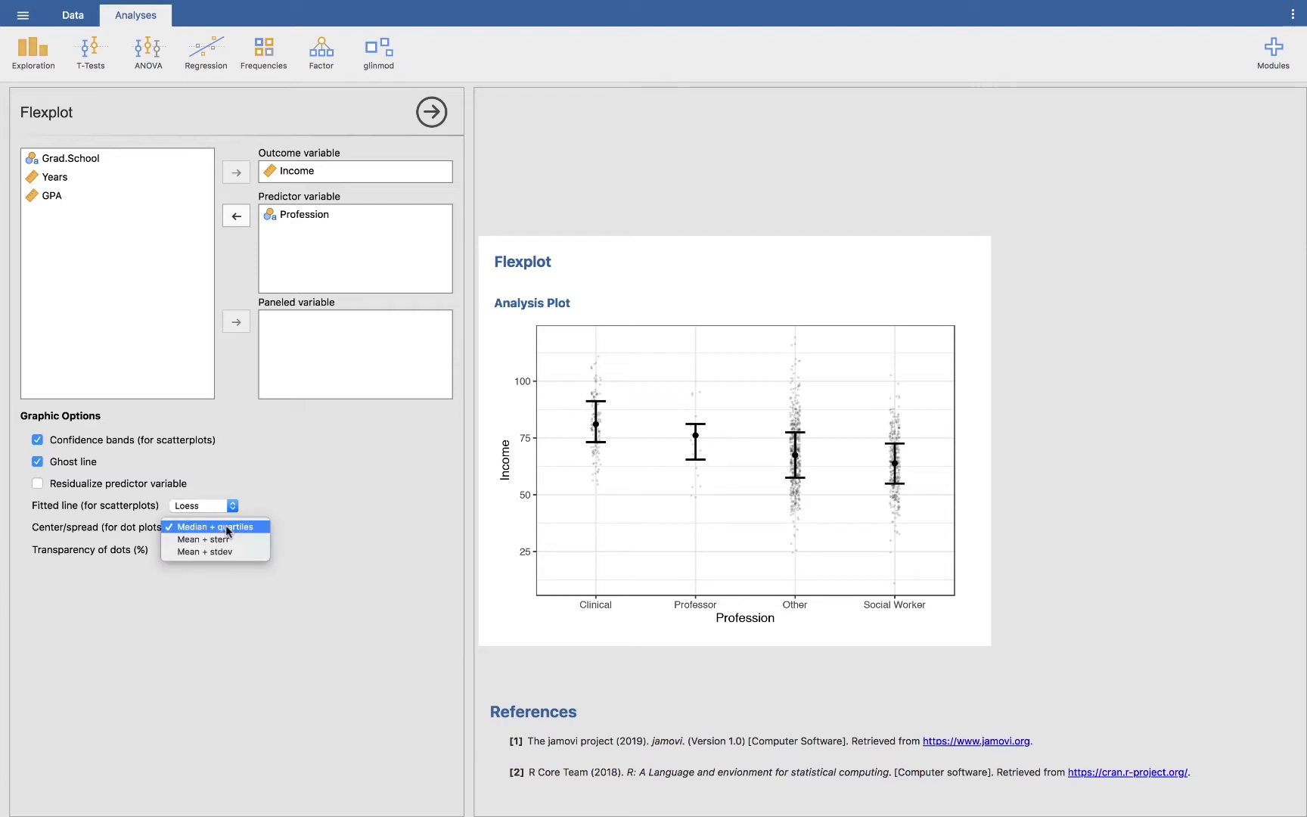
pyautogui.click(224, 539)
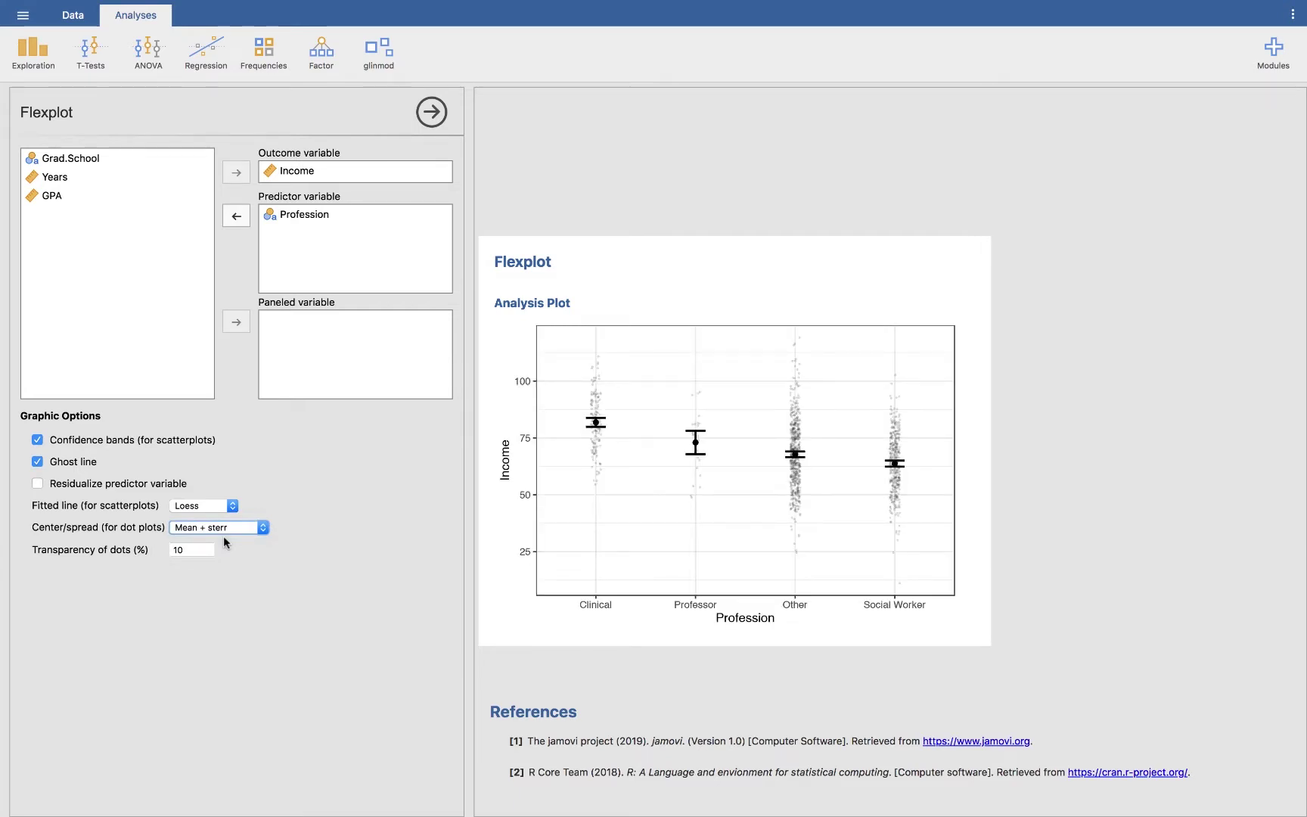
pyautogui.click(224, 534)
pyautogui.click(218, 540)
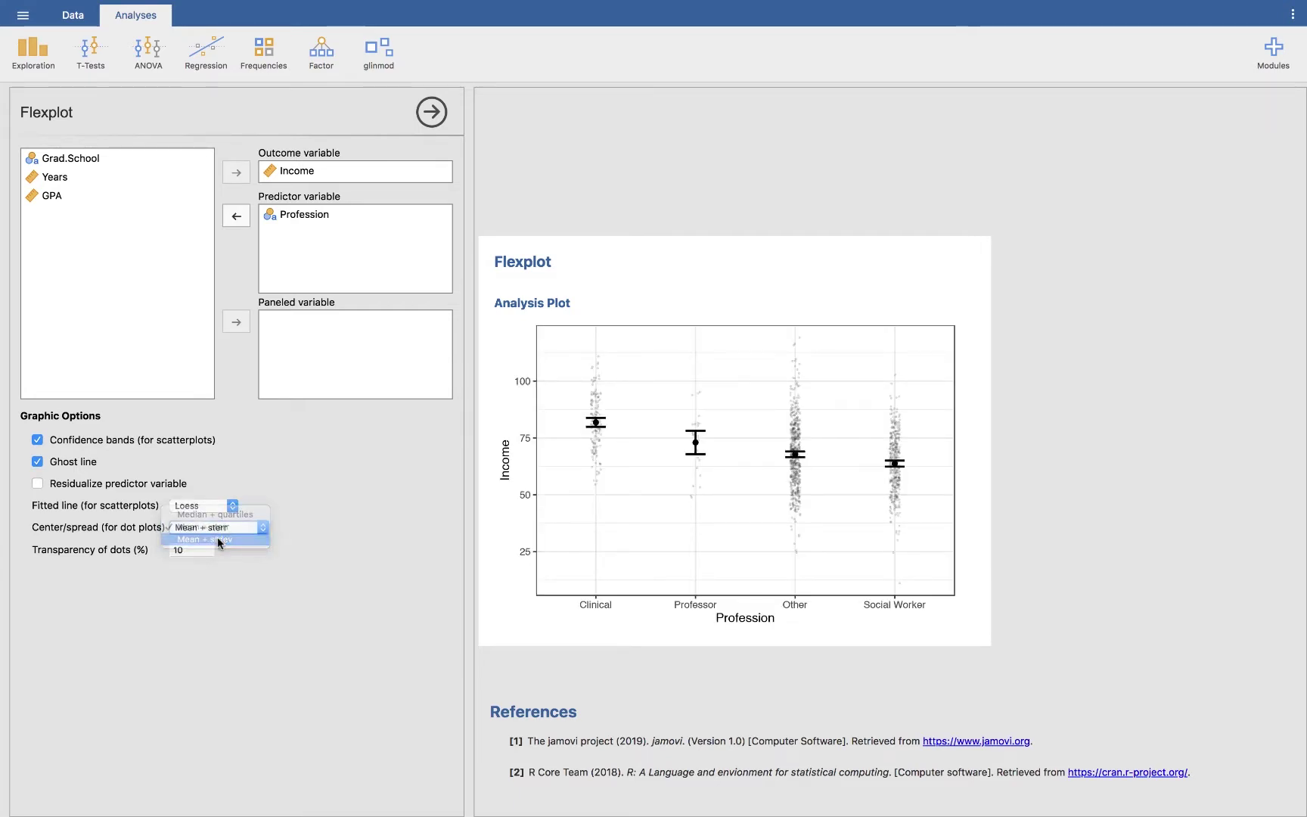
pyautogui.click(227, 526)
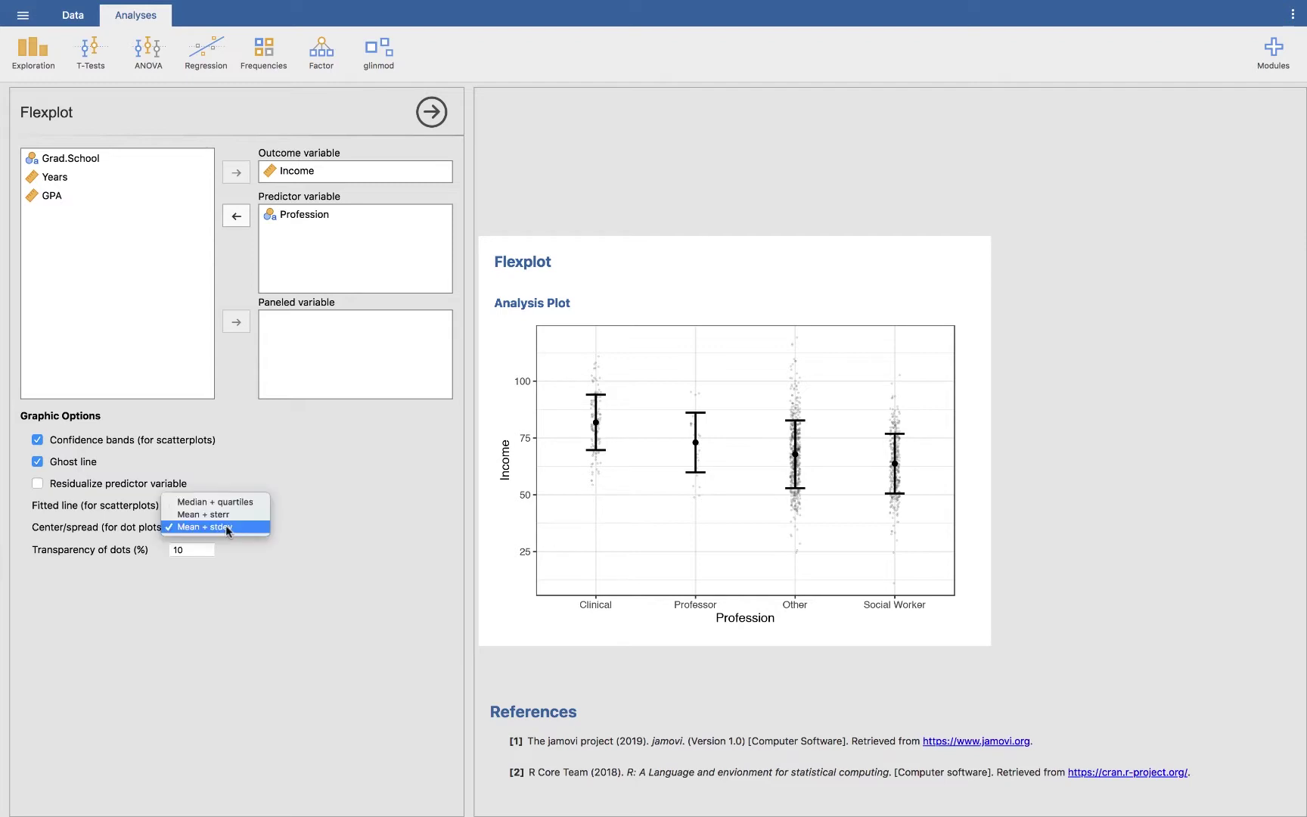
pyautogui.press('Escape')
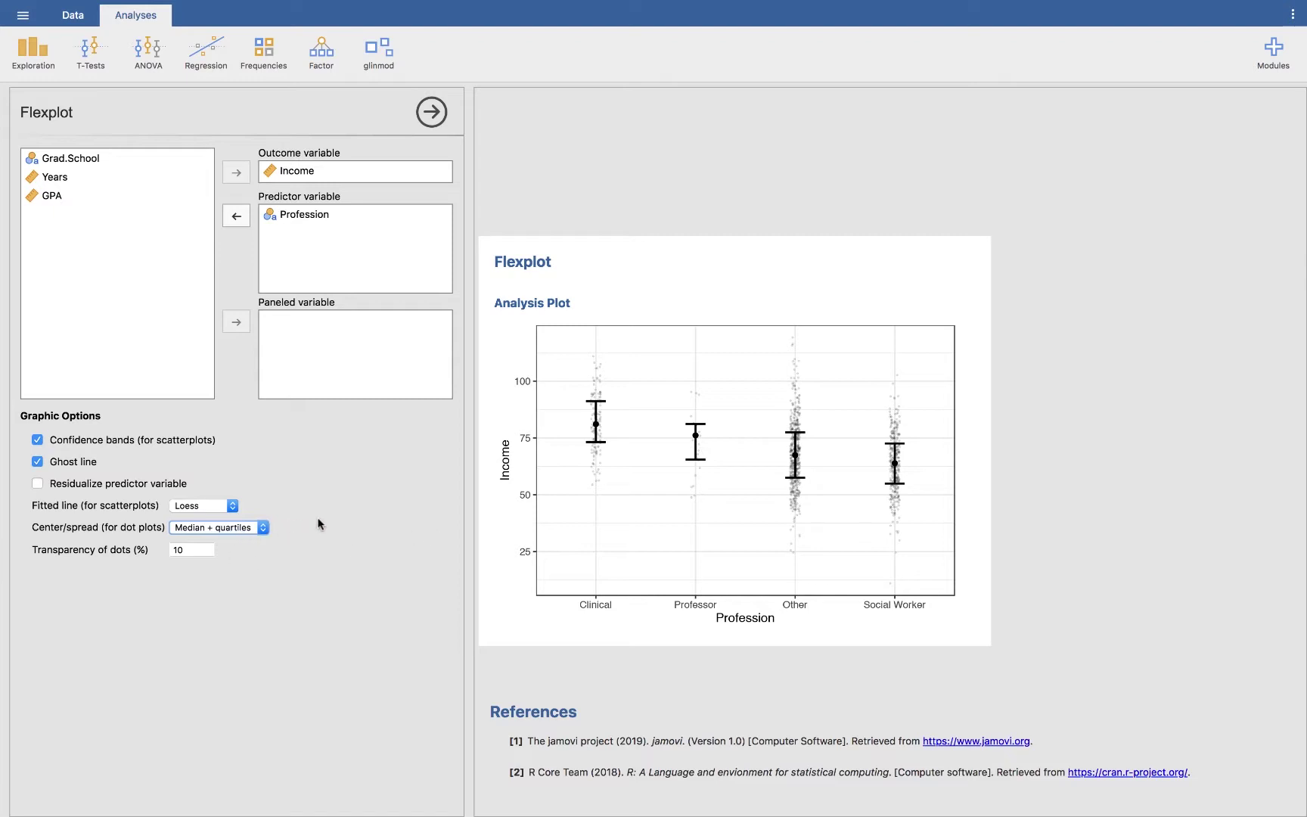
pyautogui.click(181, 548)
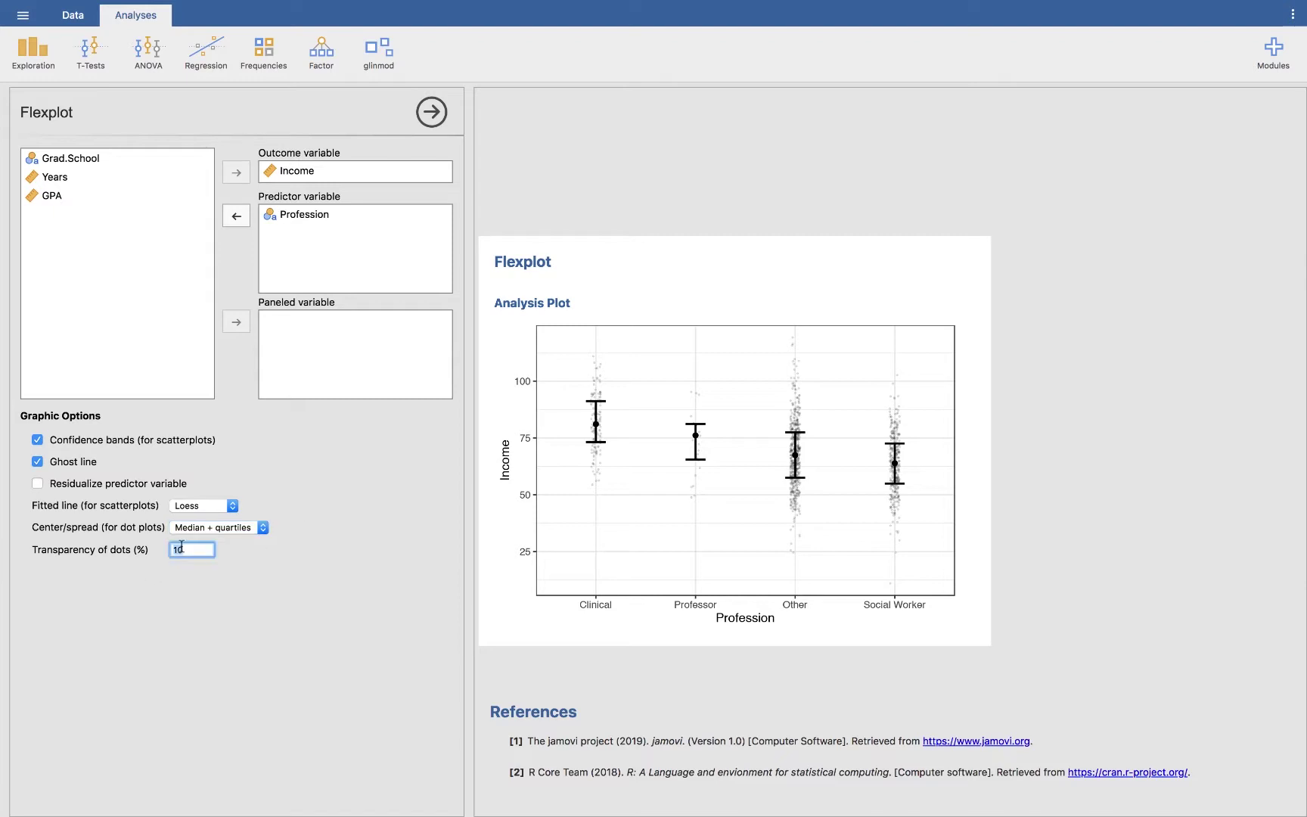
pyautogui.write('90')
pyautogui.press('Return')
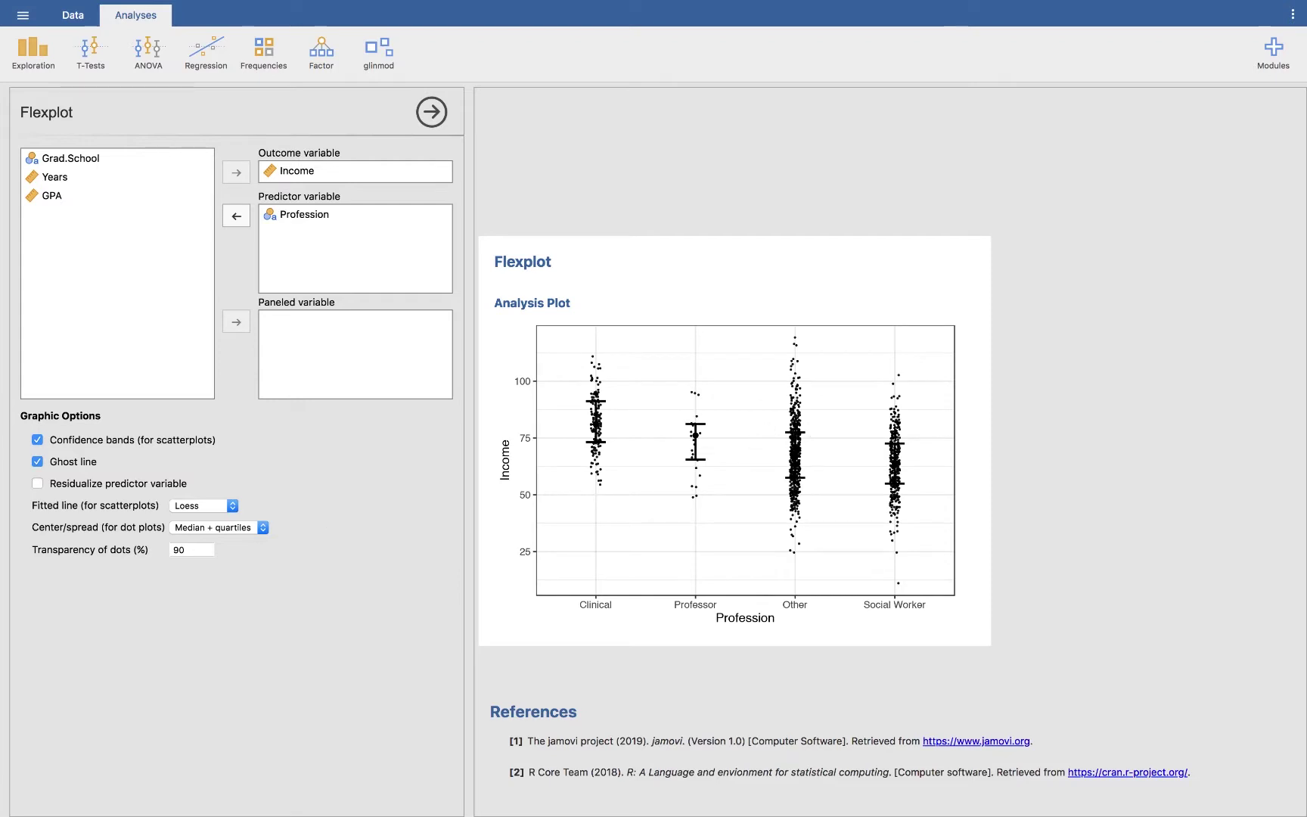
pyautogui.click(181, 546)
pyautogui.write('10')
pyautogui.press('Return')
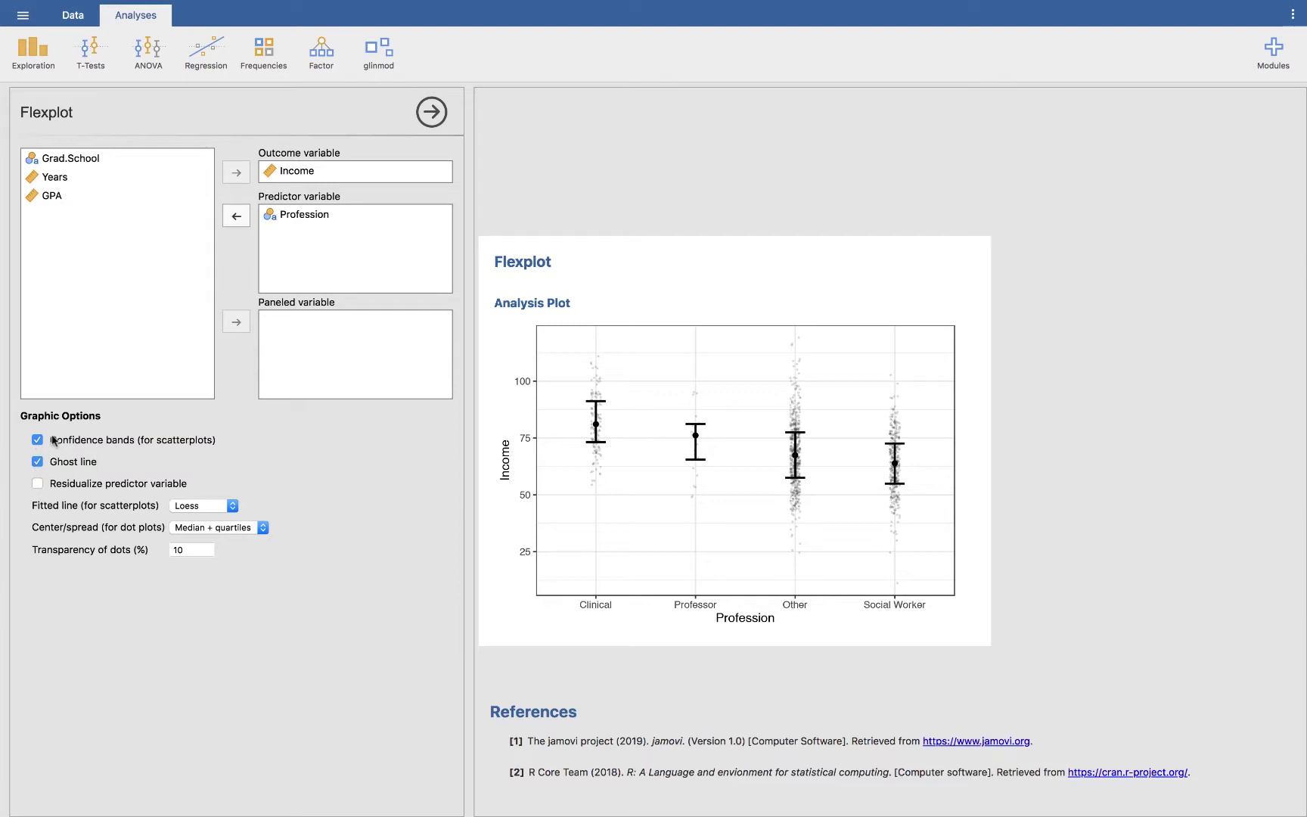
# Step: Remove Profession from the predictors and add GPA and Years as the predictors of Income
pyautogui.click(330, 215)
pyautogui.click(231, 220)
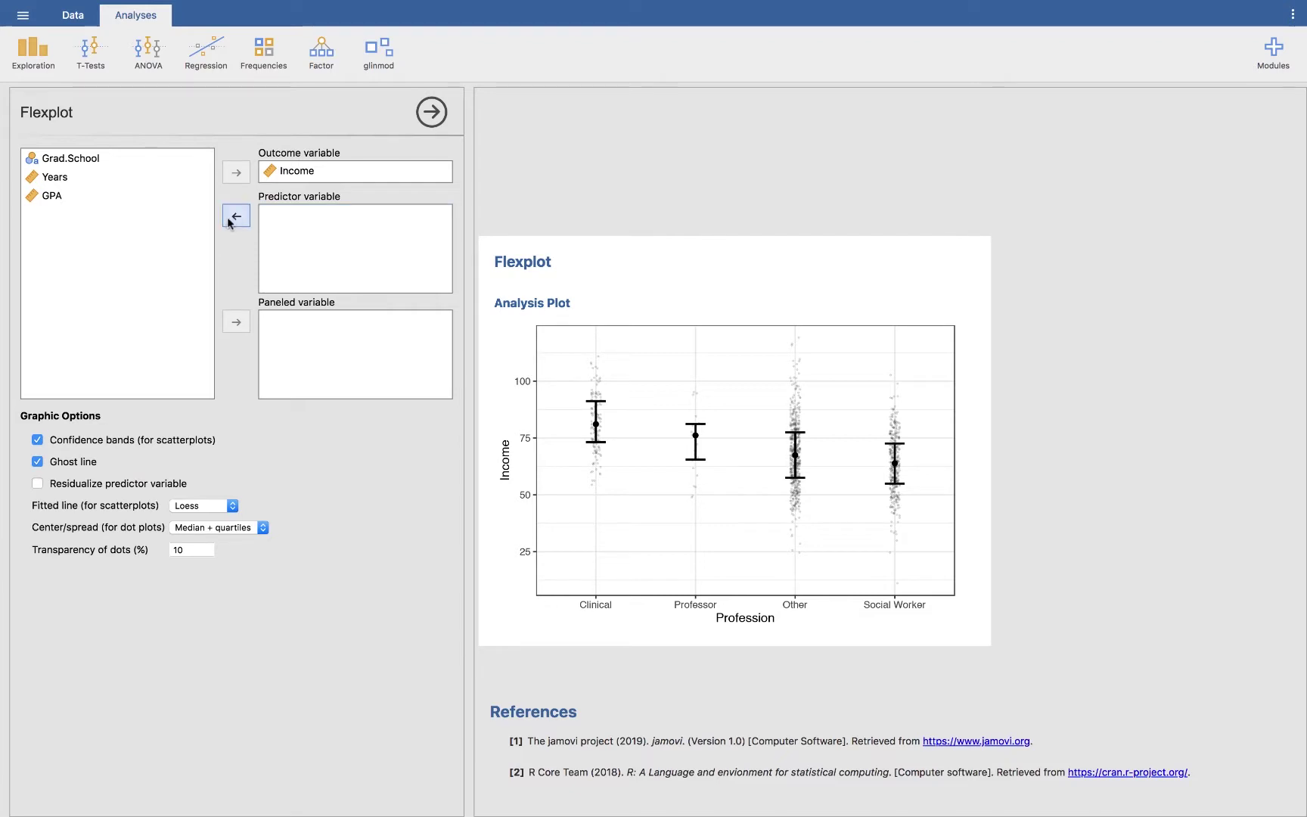
pyautogui.click(50, 195)
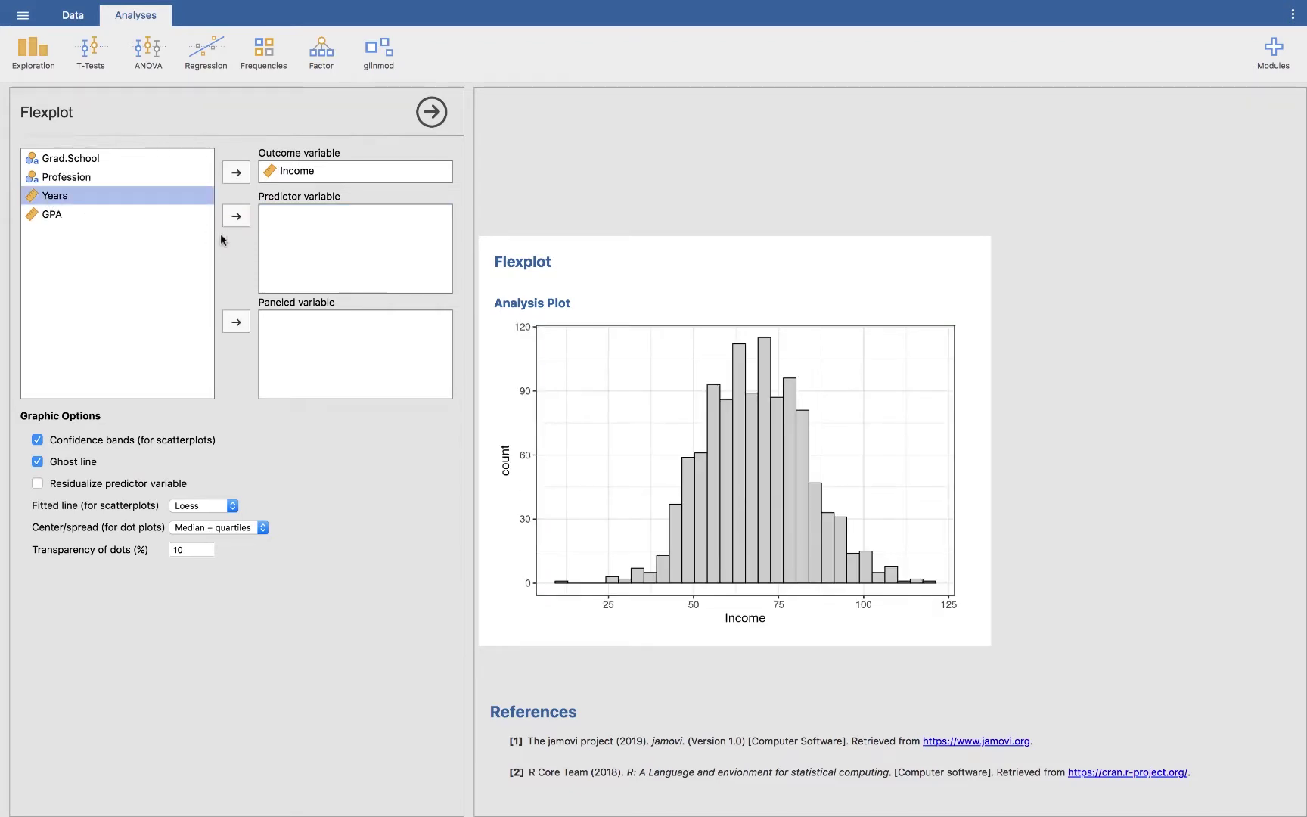
pyautogui.click(85, 216)
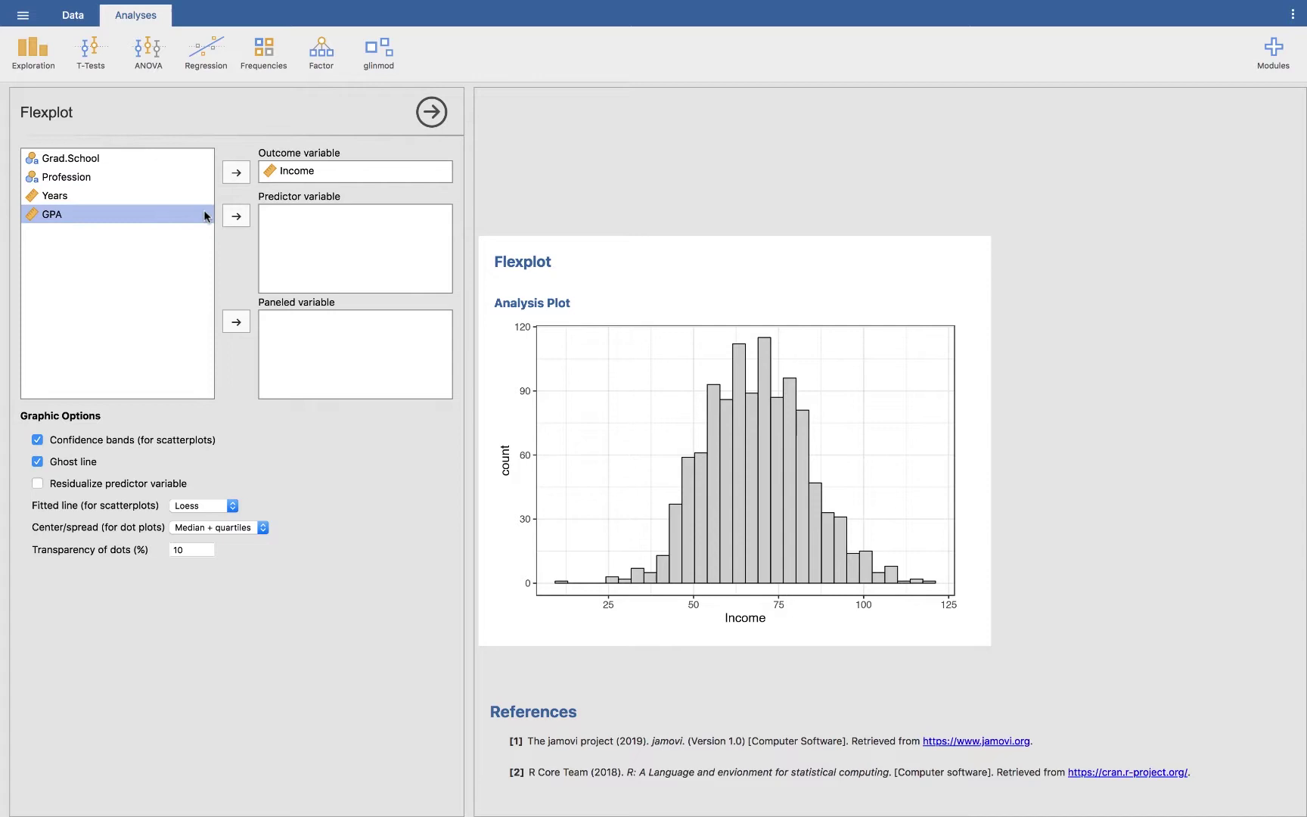
pyautogui.click(236, 215)
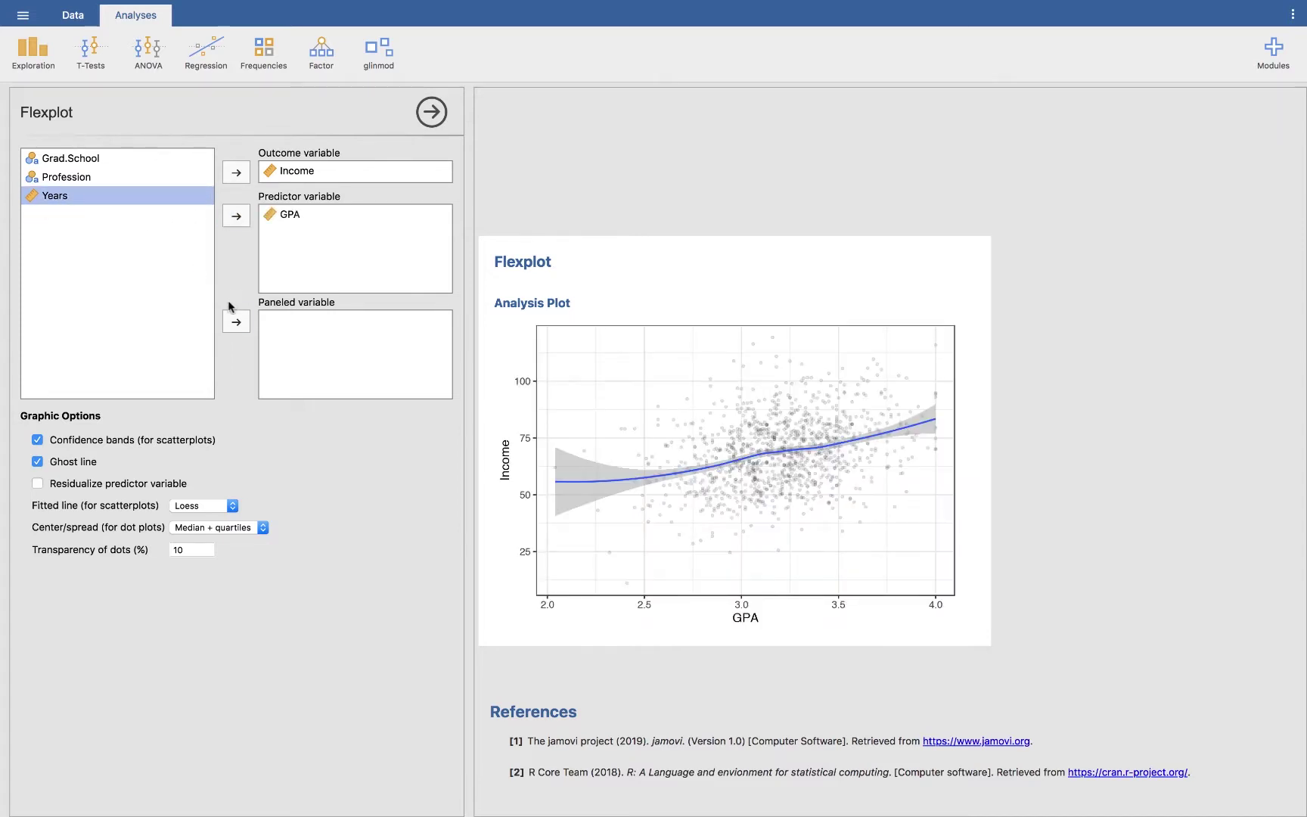
pyautogui.click(236, 216)
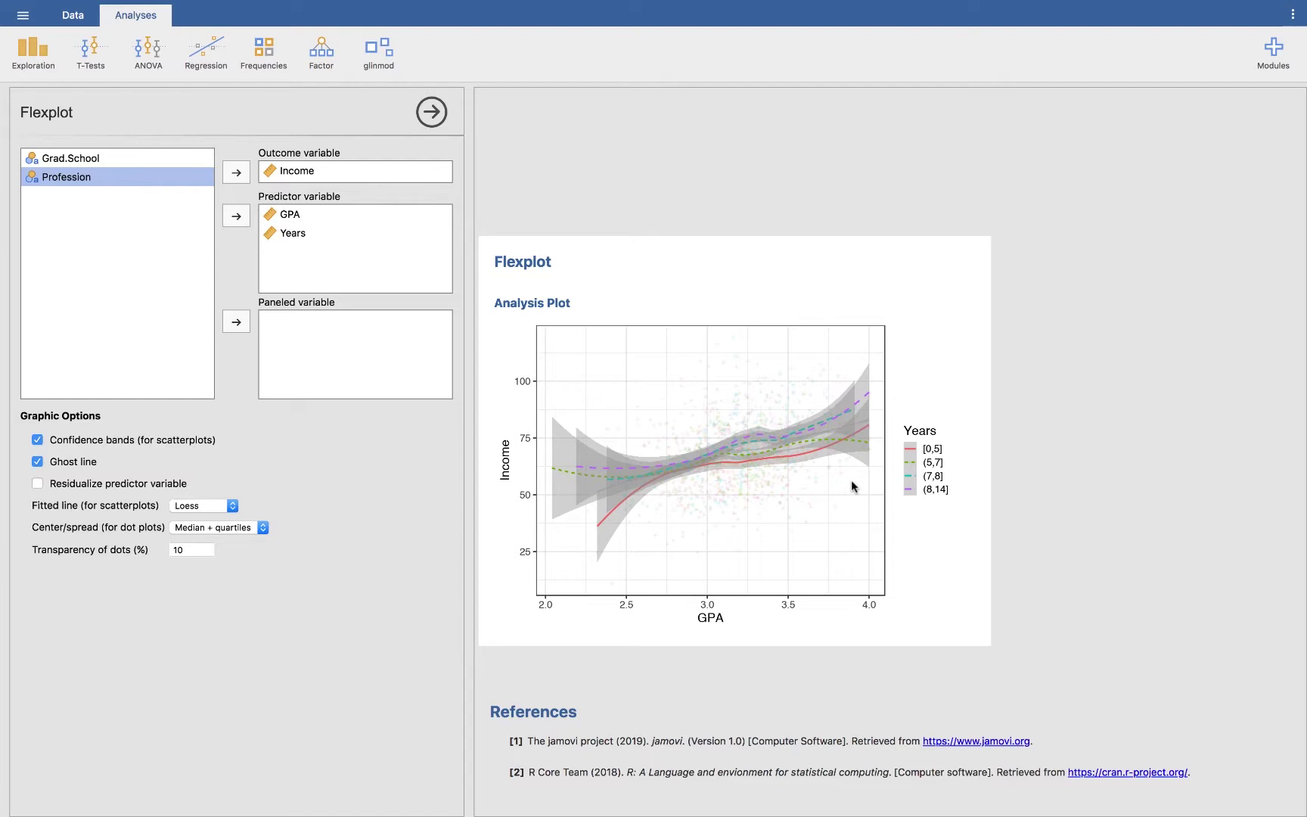
# Step: Switch the fitted lines from loess to Regression and hide the confidence bands
pyautogui.click(286, 233)
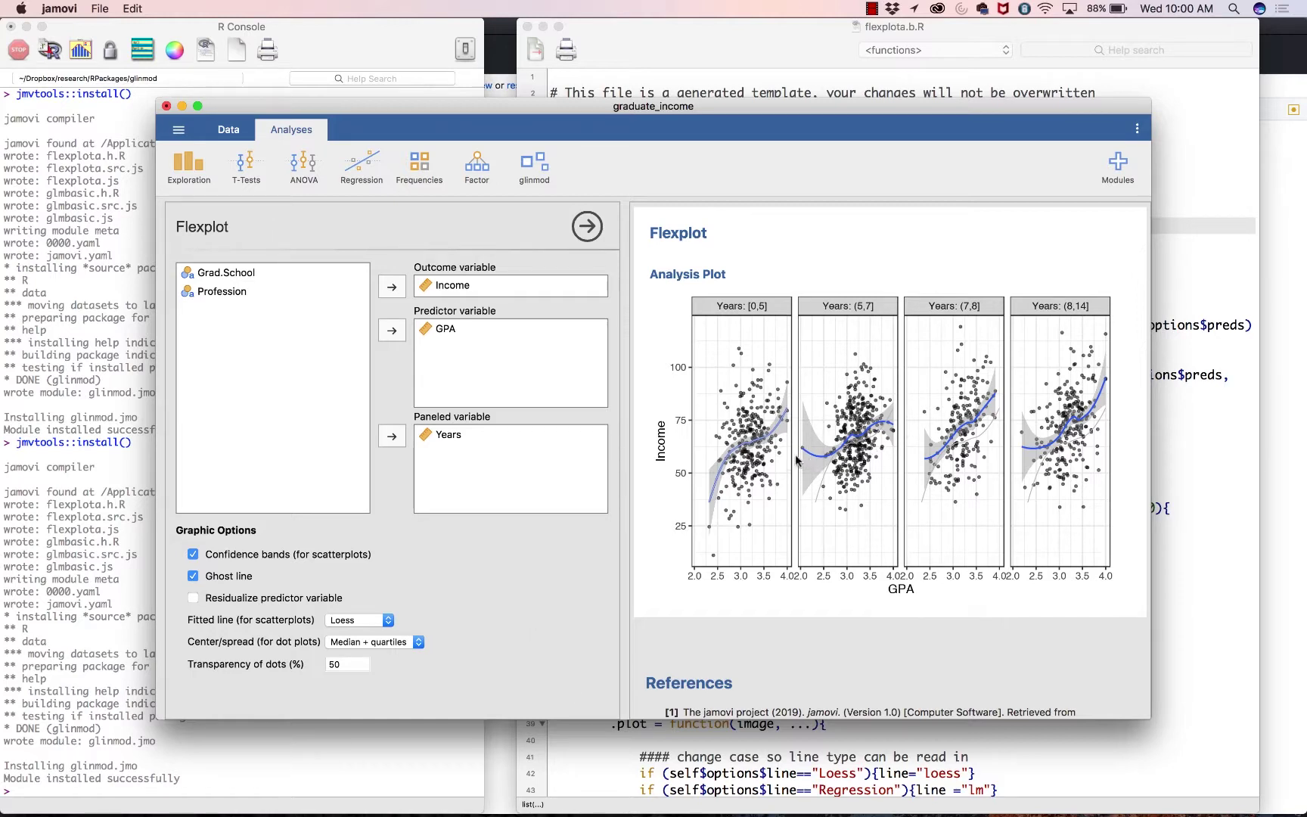
pyautogui.click(362, 620)
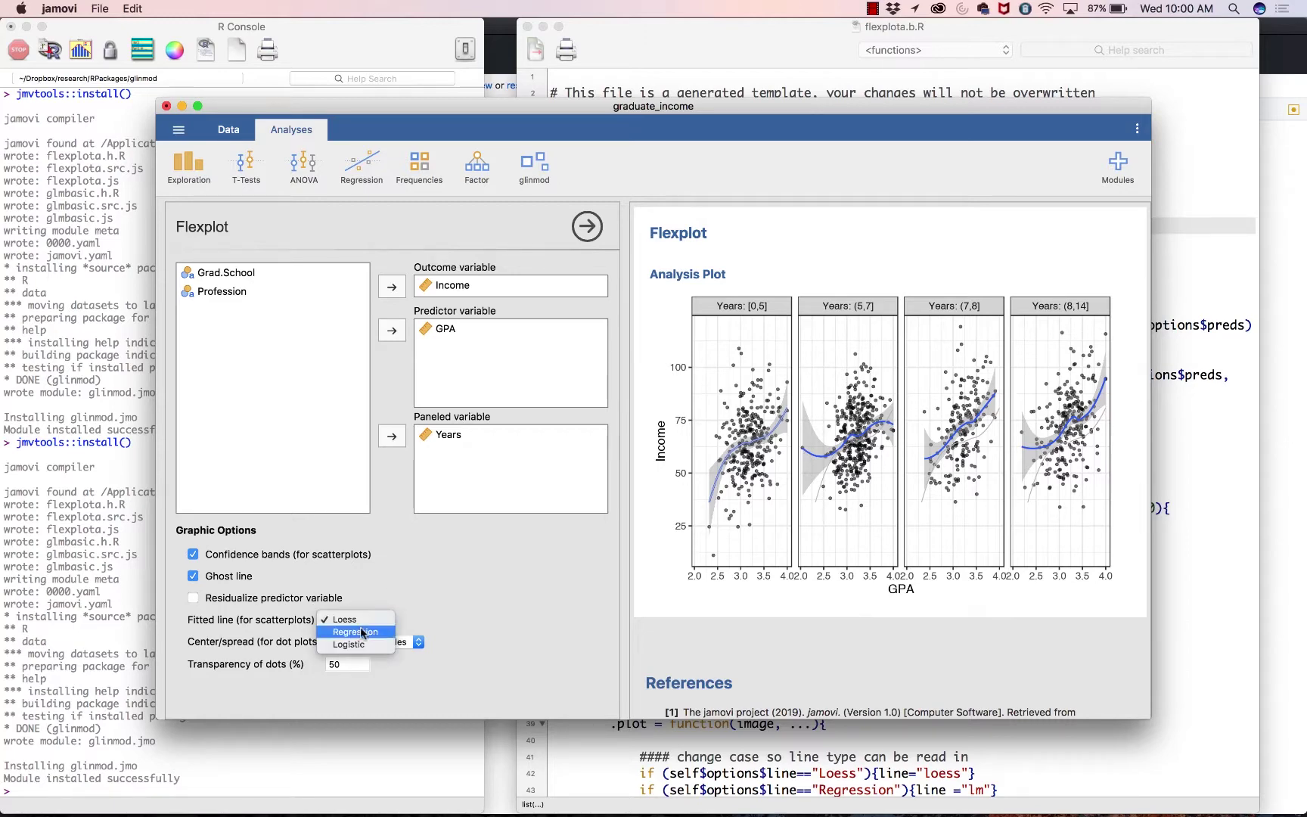
pyautogui.click(362, 632)
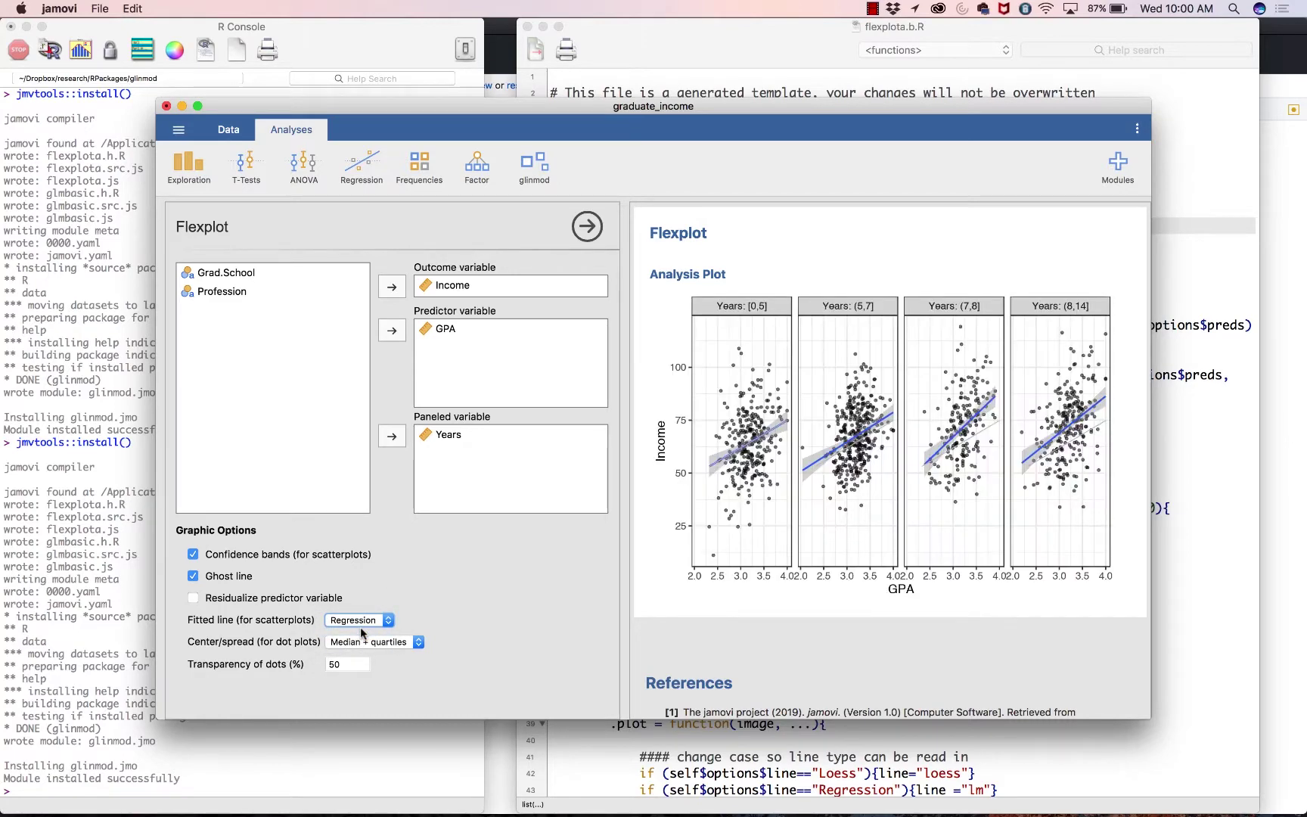
pyautogui.click(193, 555)
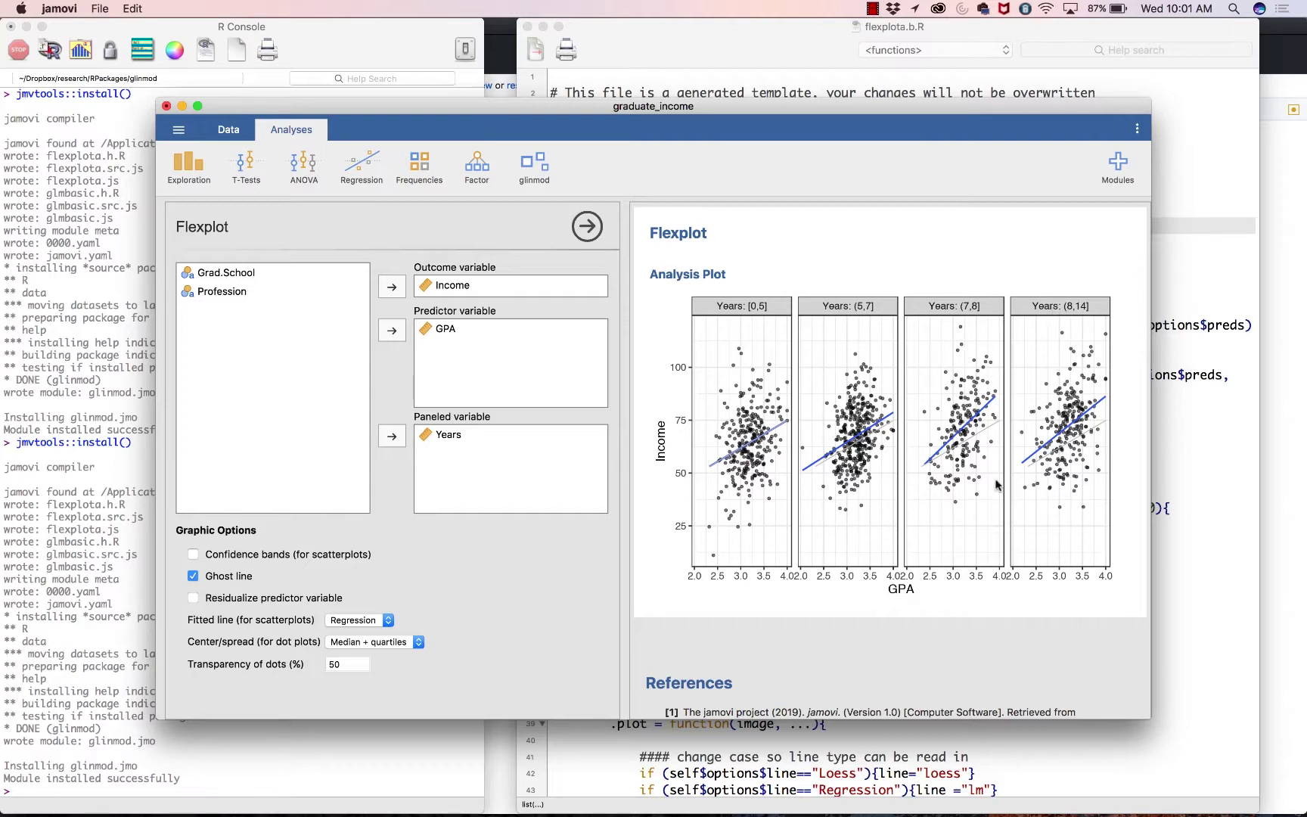
# Step: Turn off the ghost line on the Years-paneled Income-by-GPA plots
pyautogui.click(194, 577)
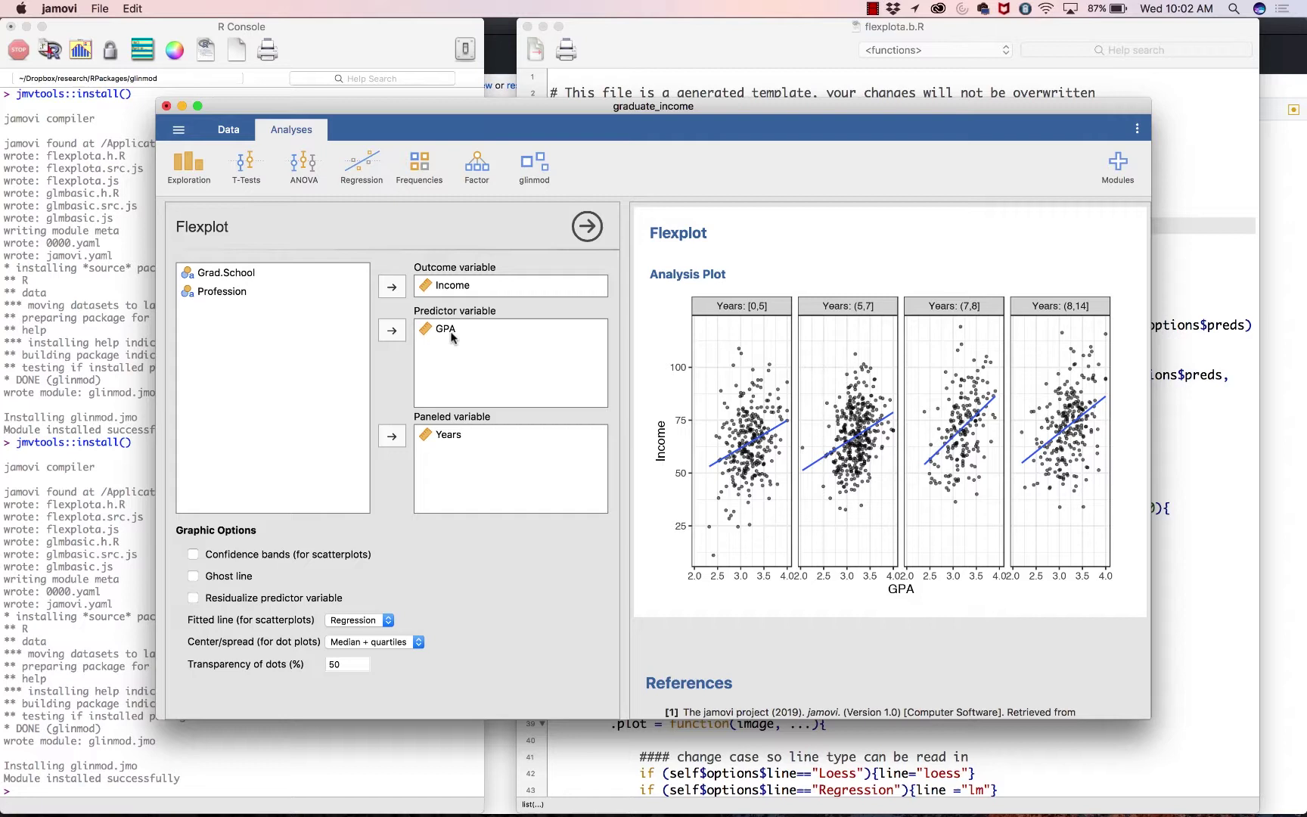
# Step: Residualize Income on GPA so the plot shows Income | GPA against Years
pyautogui.click(193, 598)
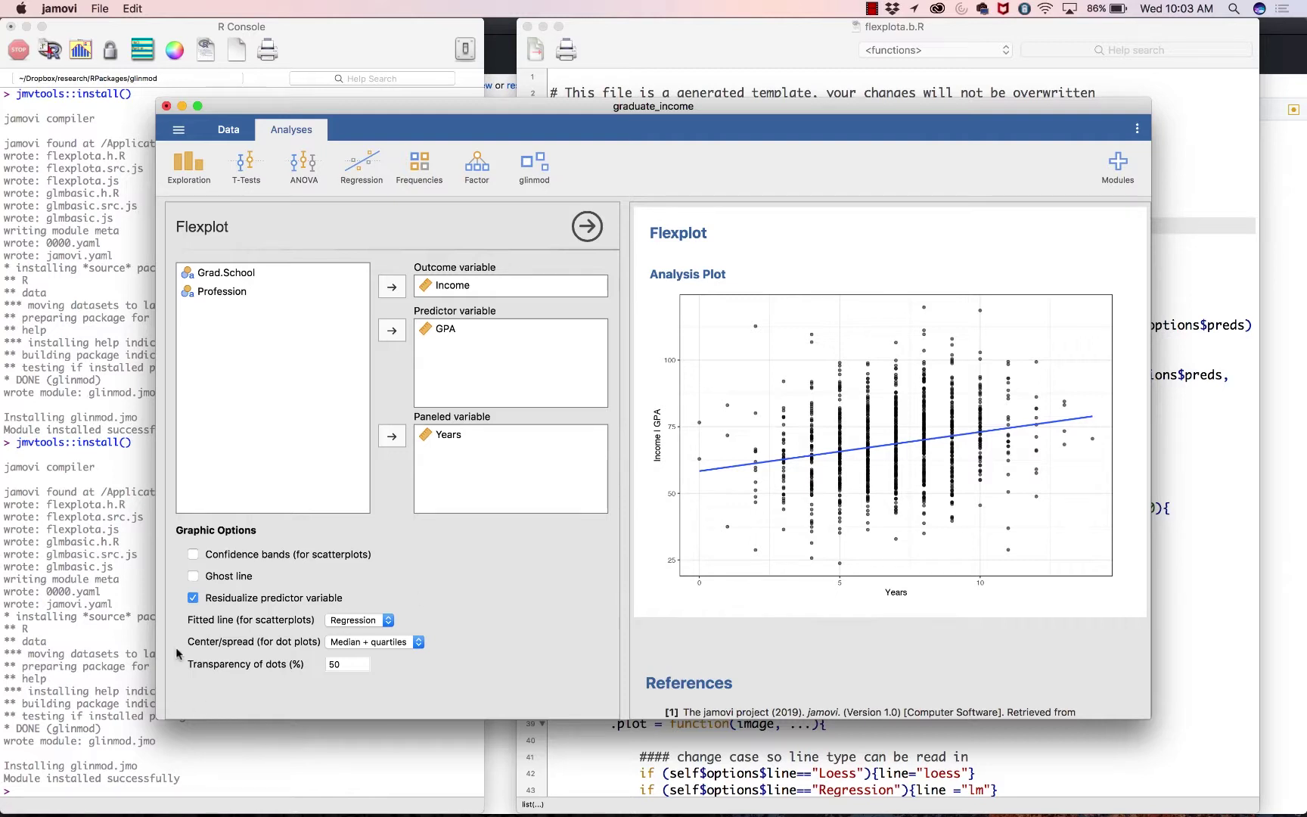
# Step: Try a Loess fitted line, return to Regression, and turn off residualizing the predictor
pyautogui.click(368, 619)
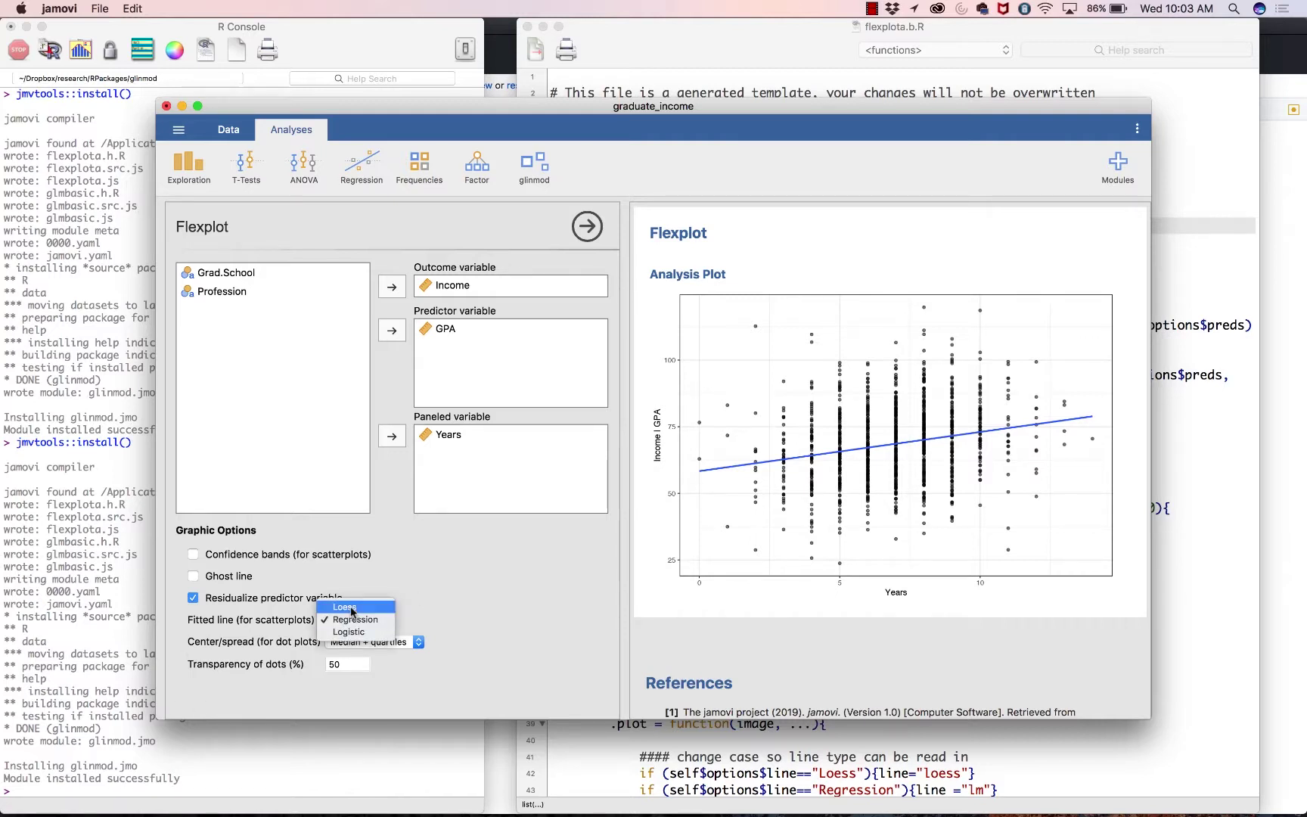
pyautogui.click(352, 610)
pyautogui.click(369, 621)
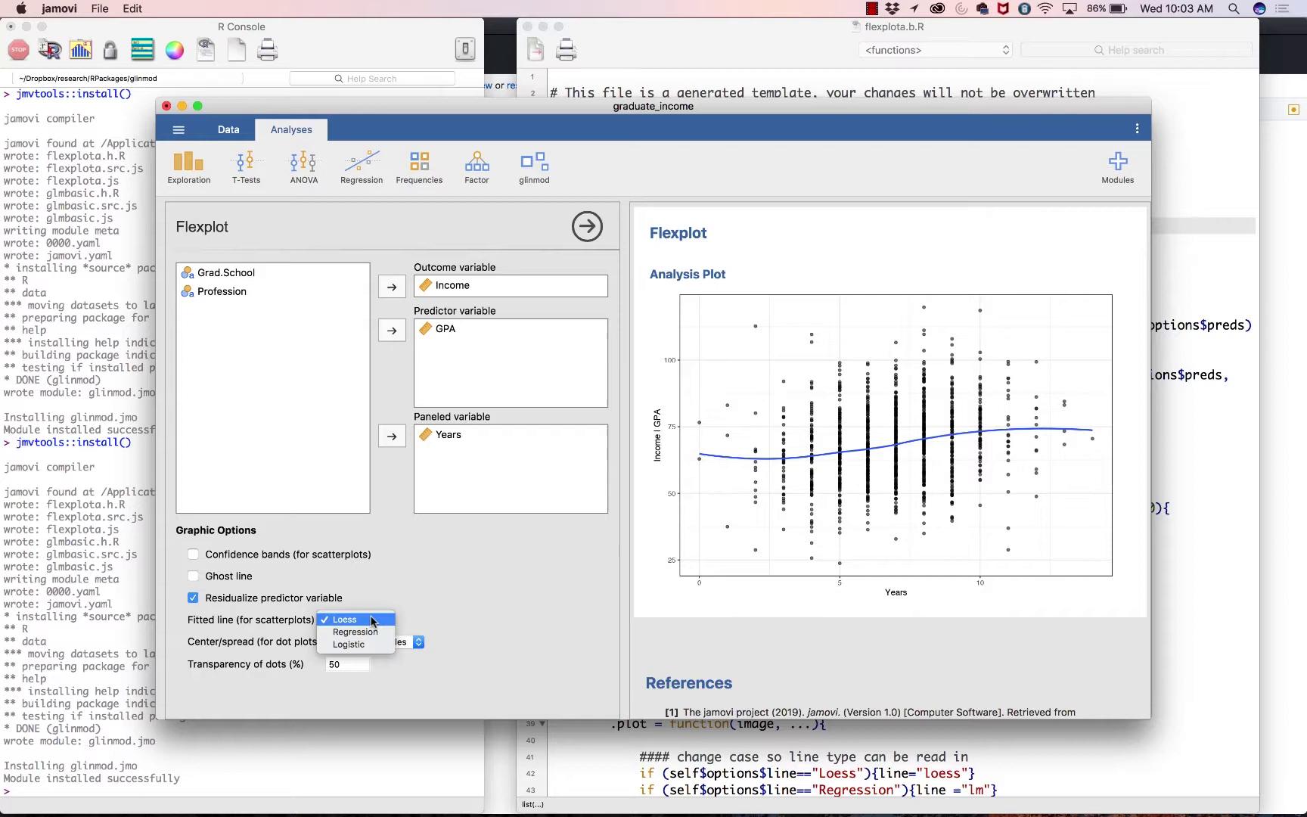
pyautogui.click(369, 631)
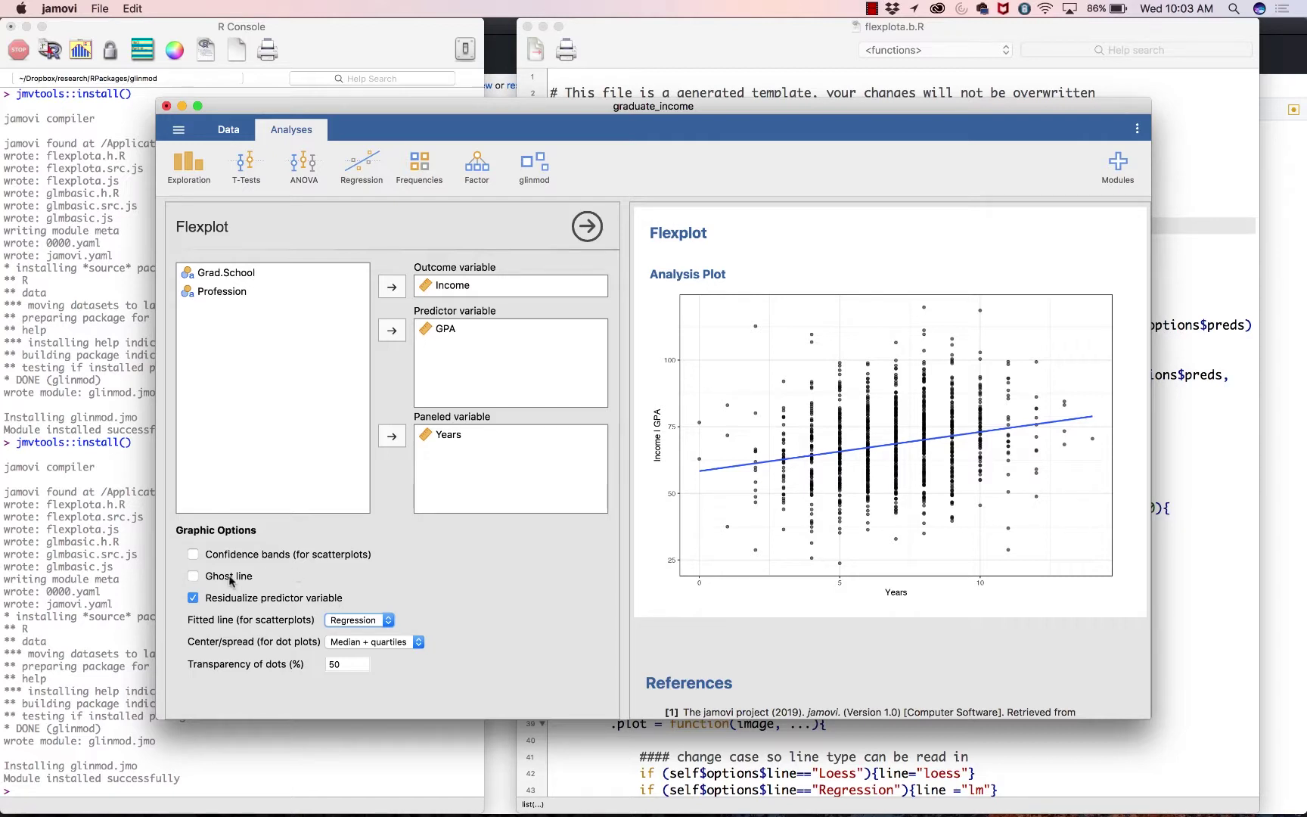
pyautogui.click(194, 599)
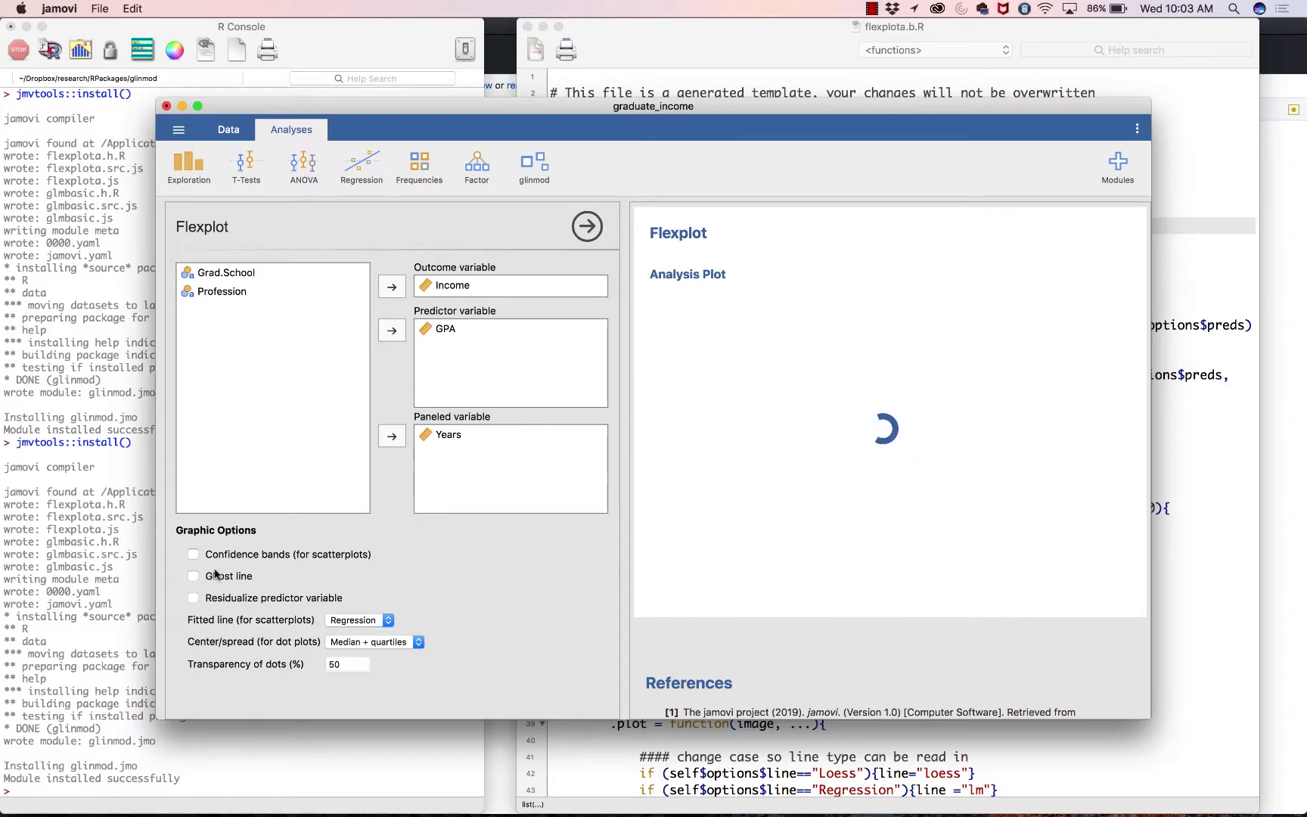
# Step: Add Profession as a second paneled variable and enlarge the jamovi window
pyautogui.click(220, 292)
pyautogui.moveTo(186, 300); pyautogui.dragTo(448, 475)
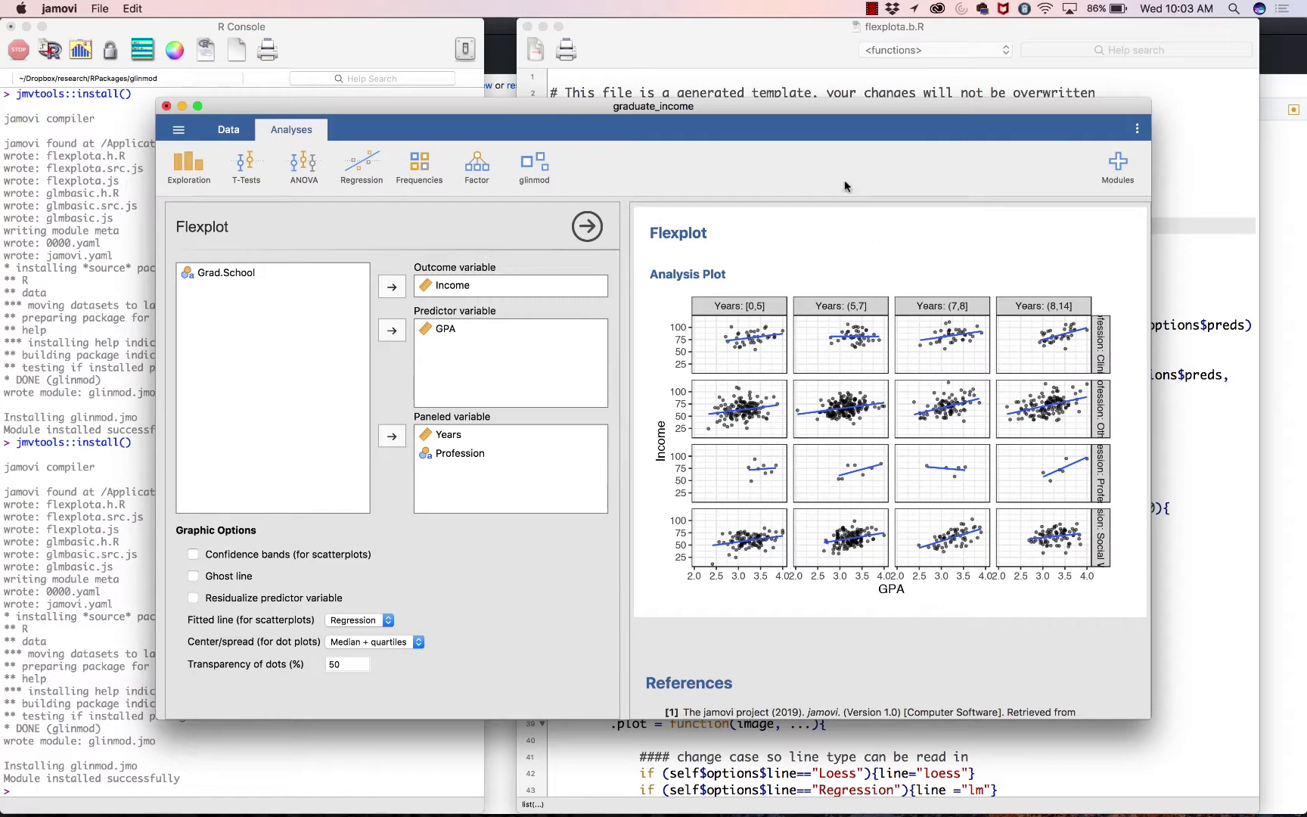
pyautogui.moveTo(763, 111); pyautogui.dragTo(652, 32)
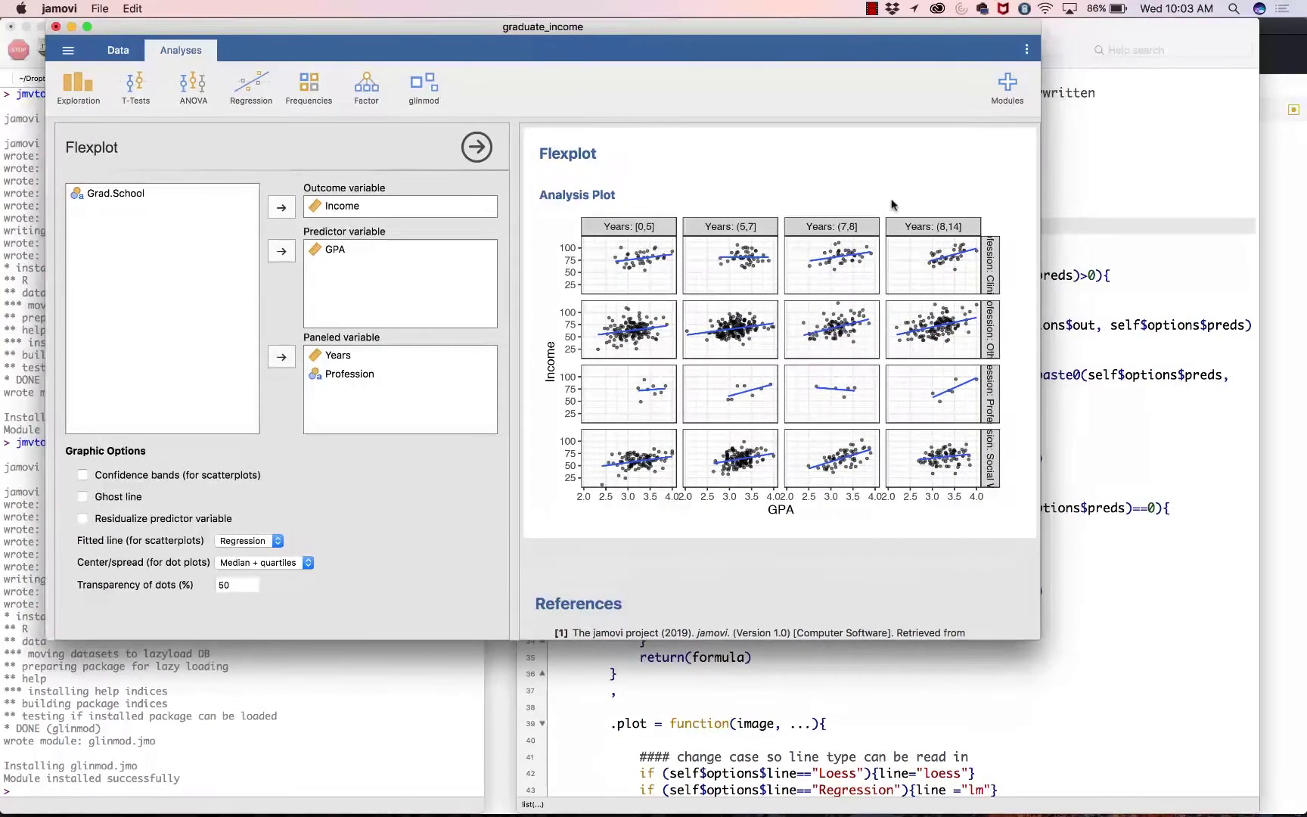
pyautogui.moveTo(1038, 638); pyautogui.dragTo(1242, 716)
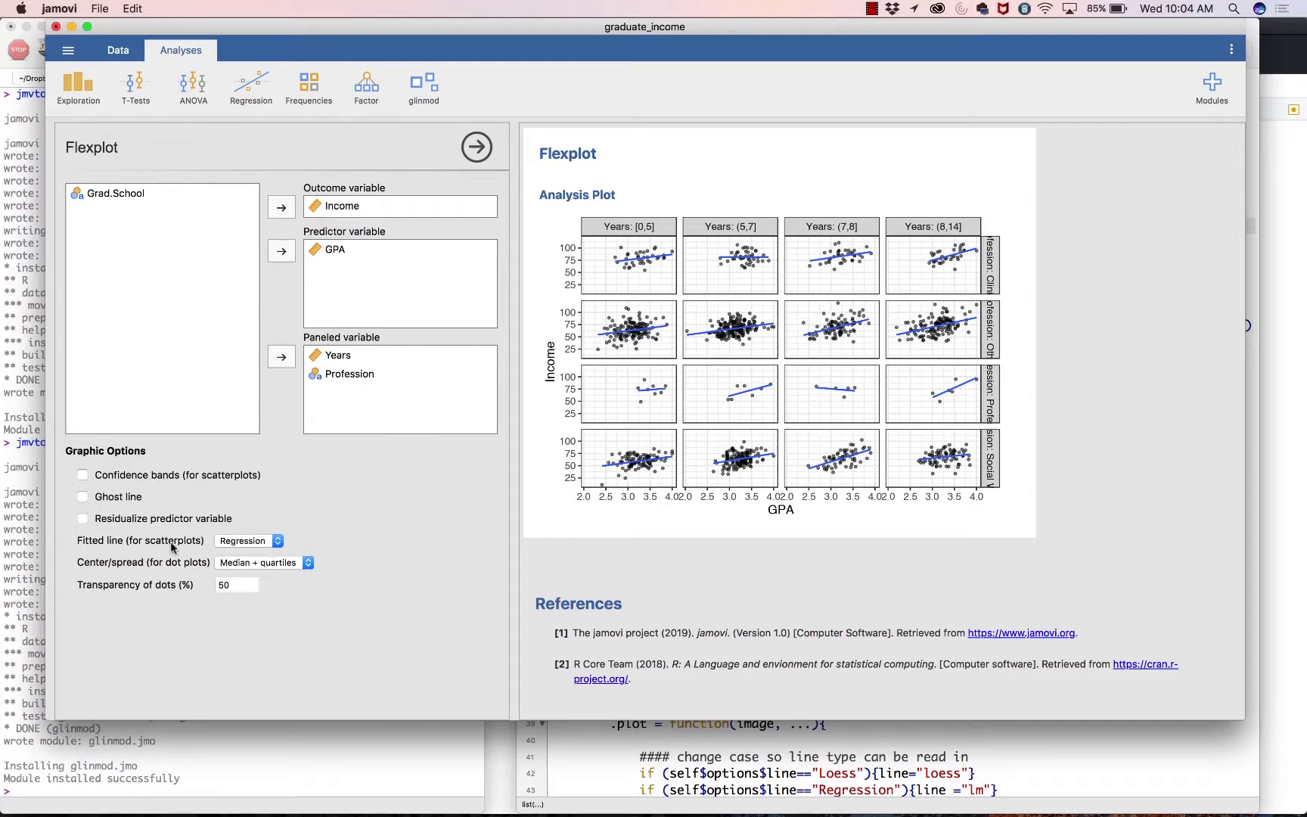
# Step: Turn on the ghost line in every Years-by-Profession panel
pyautogui.click(83, 498)
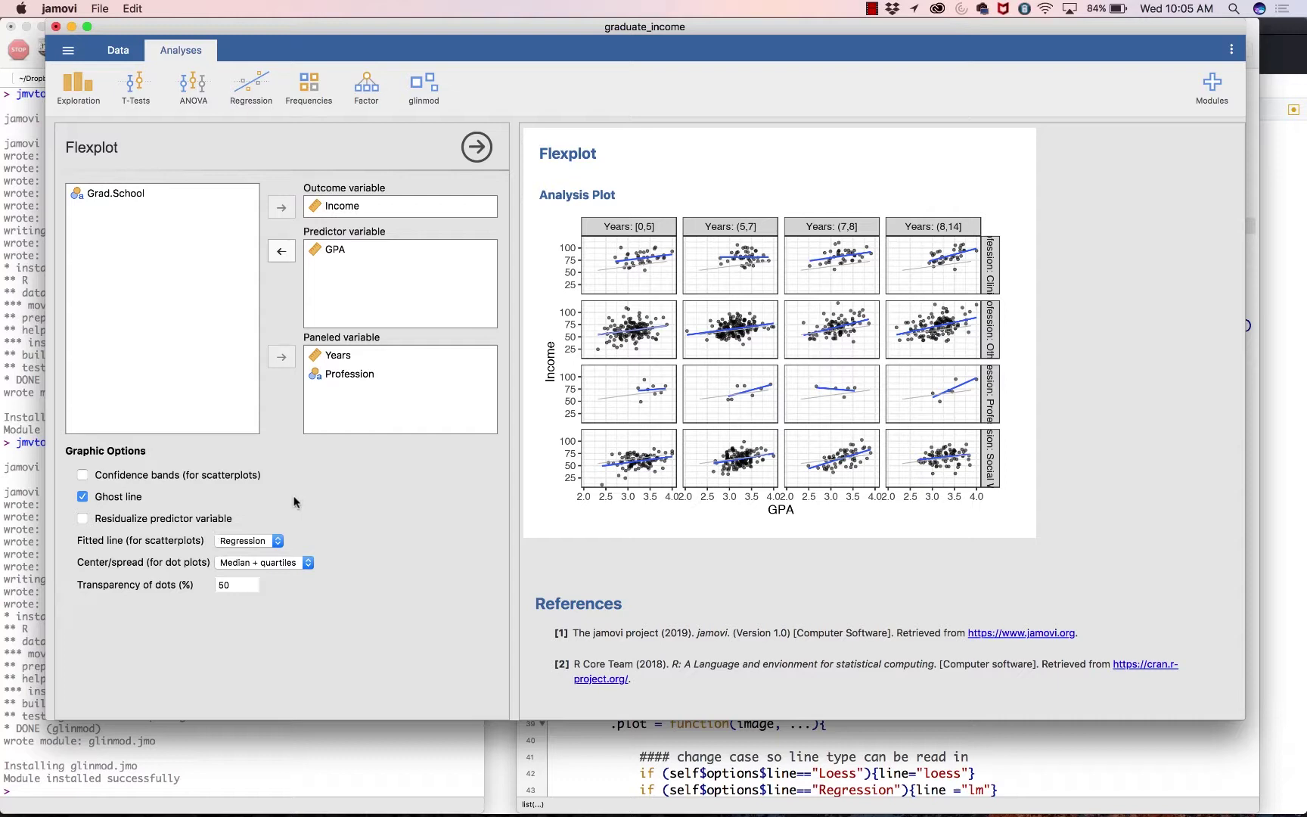
# Step: Residualize the predictor and move Years from the paneled variables into the predictors
pyautogui.click(82, 519)
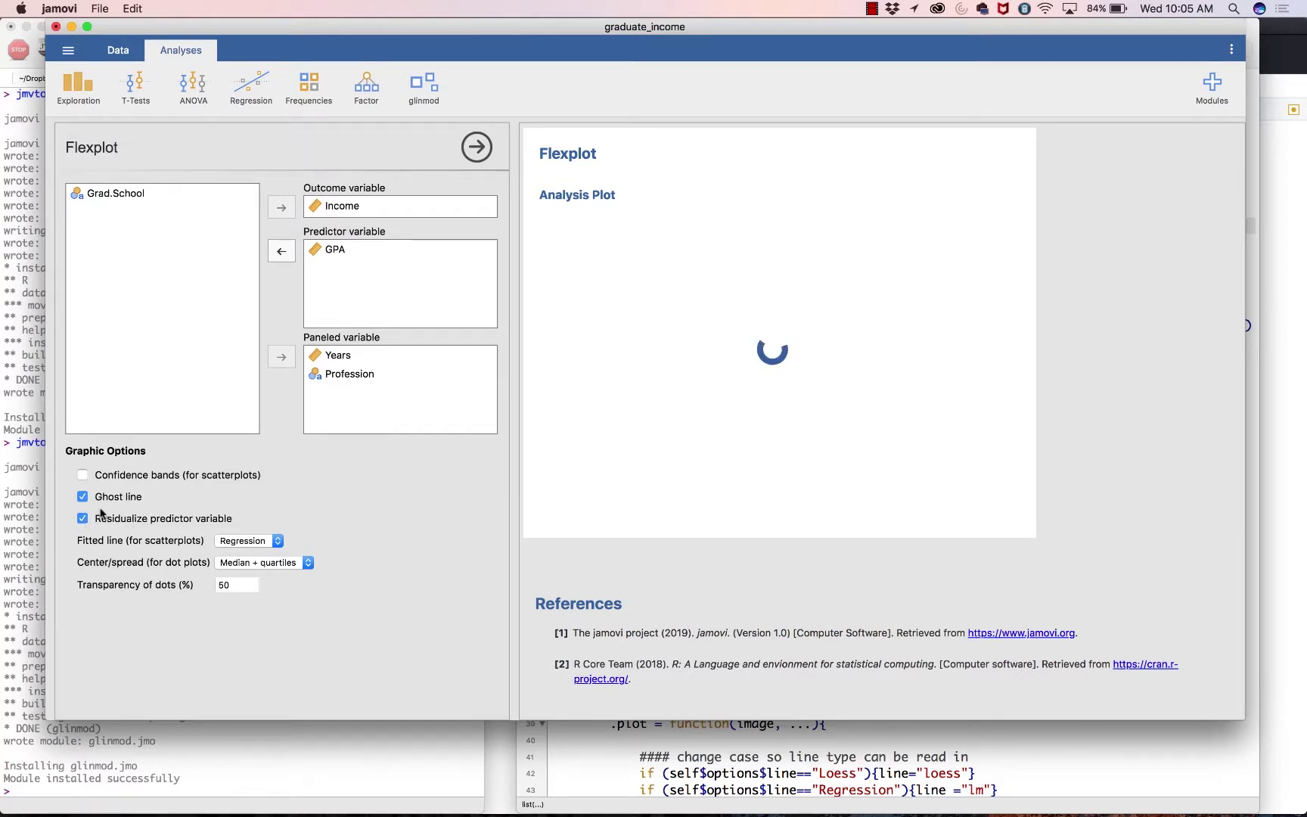
pyautogui.click(333, 376)
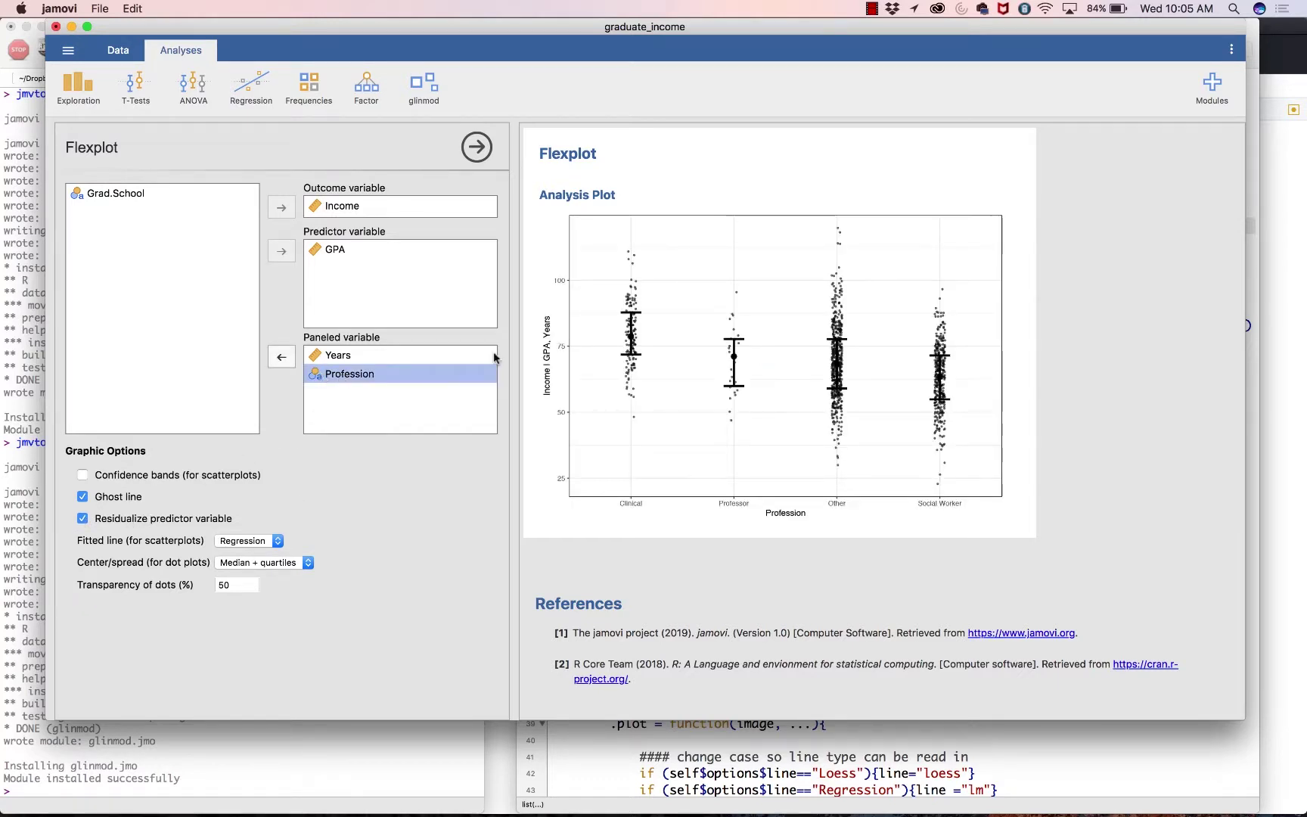
pyautogui.click(348, 356)
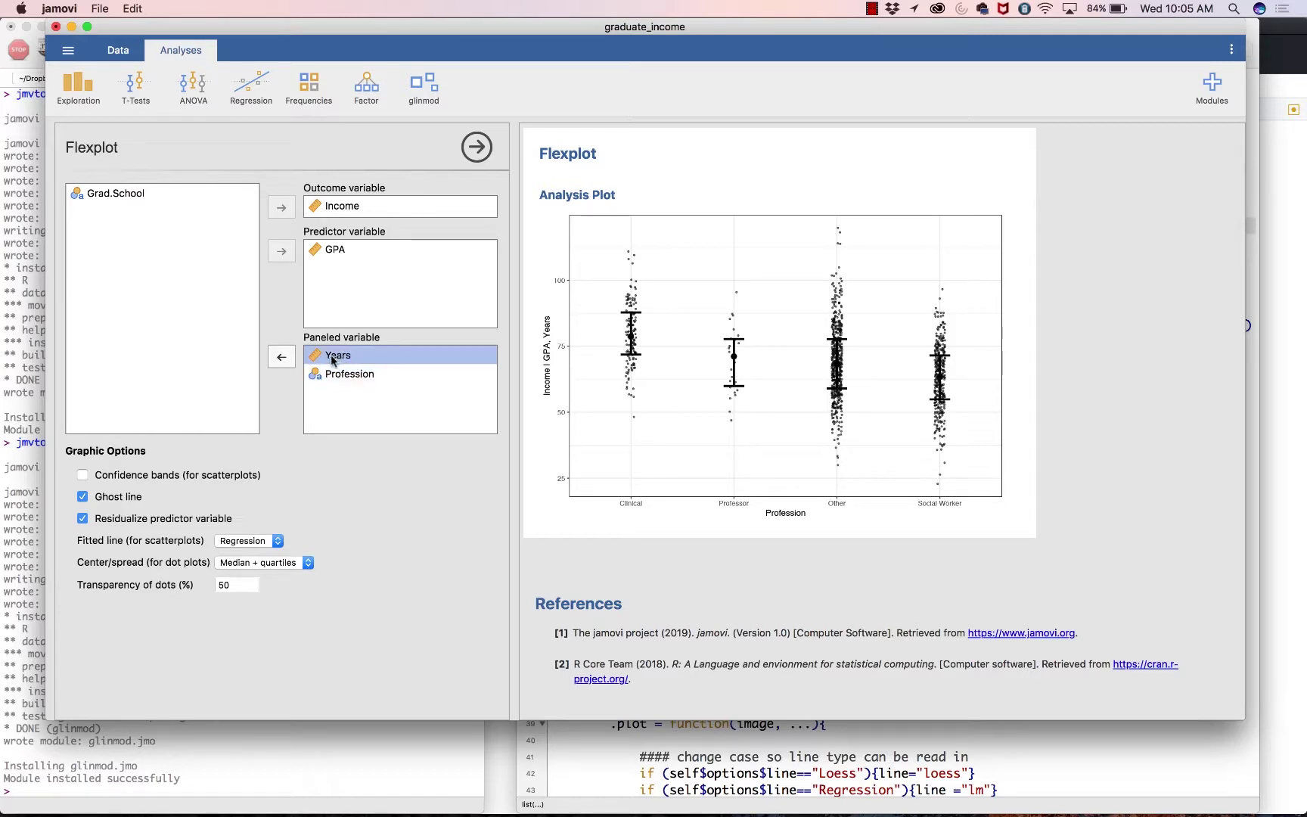
pyautogui.moveTo(322, 361); pyautogui.dragTo(318, 293)
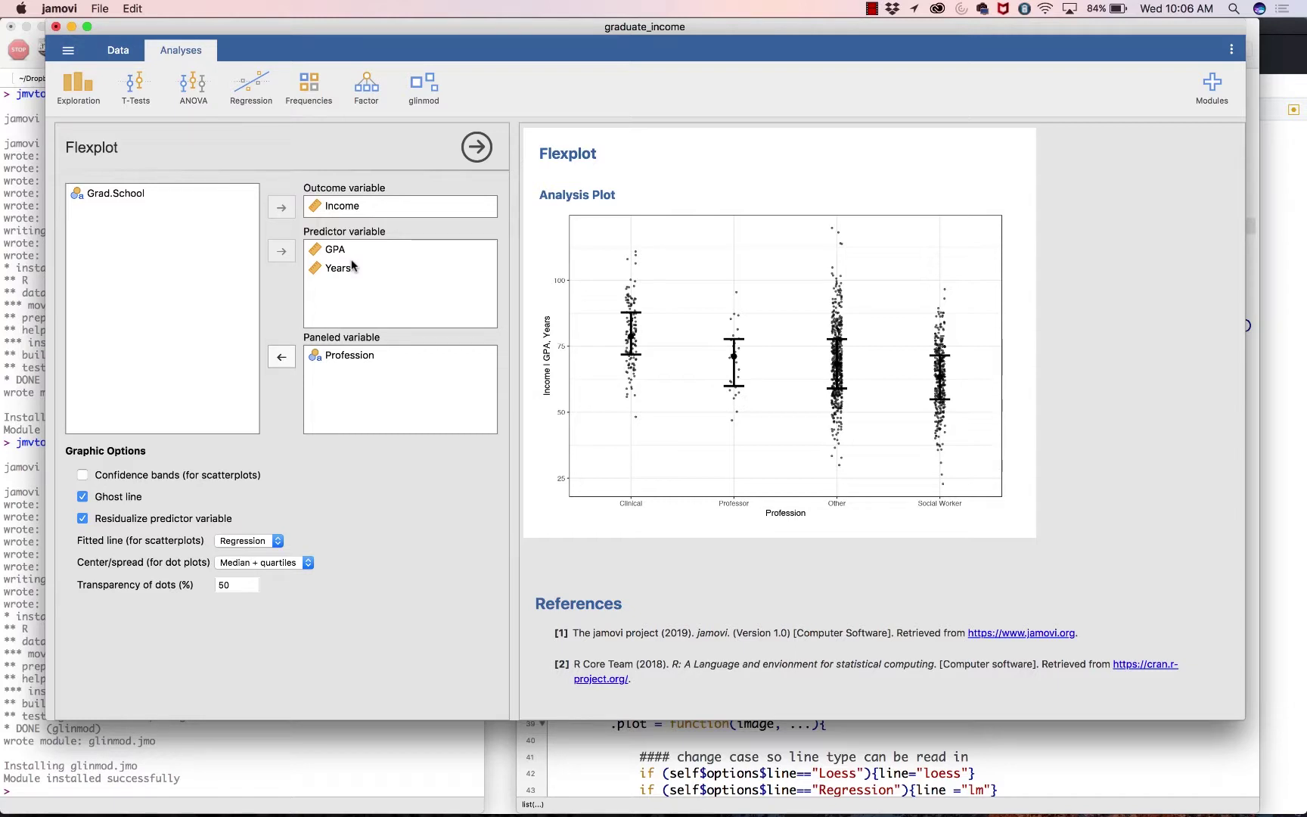
# Step: Set dot transparency to 10, then select GPA and Years in the predictor box
pyautogui.click(224, 587)
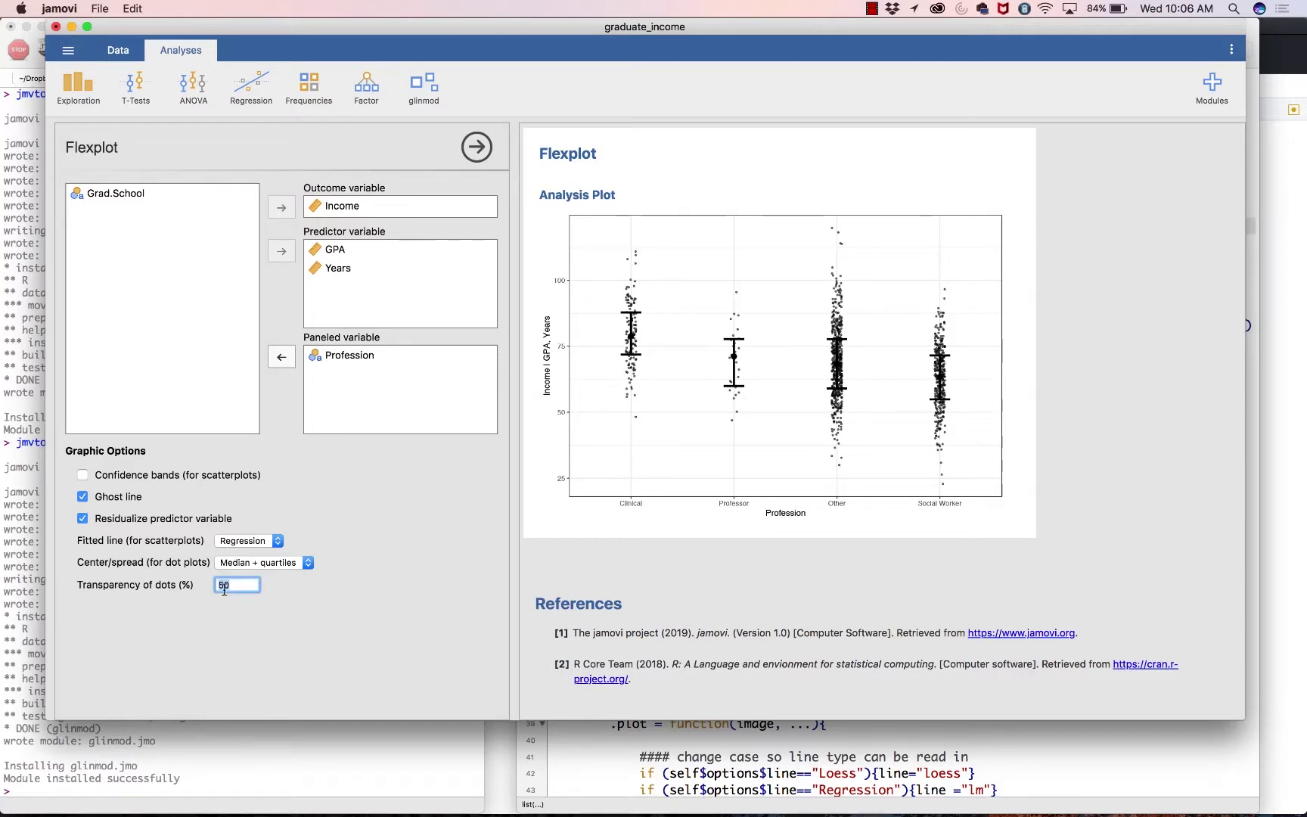
pyautogui.write('10')
pyautogui.press('Return')
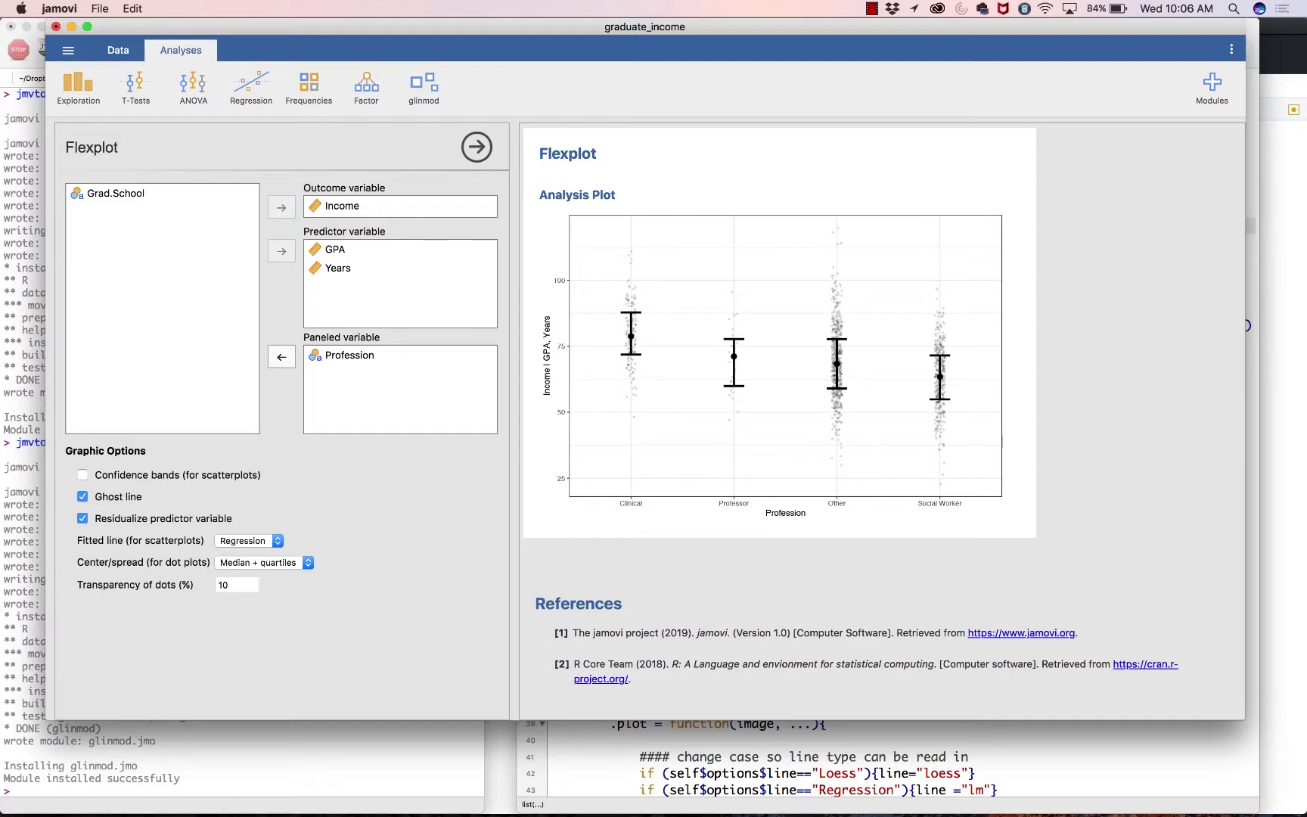
pyautogui.click(330, 247)
pyautogui.keyDown('shift'); pyautogui.click(330, 266); pyautogui.keyUp('shift')
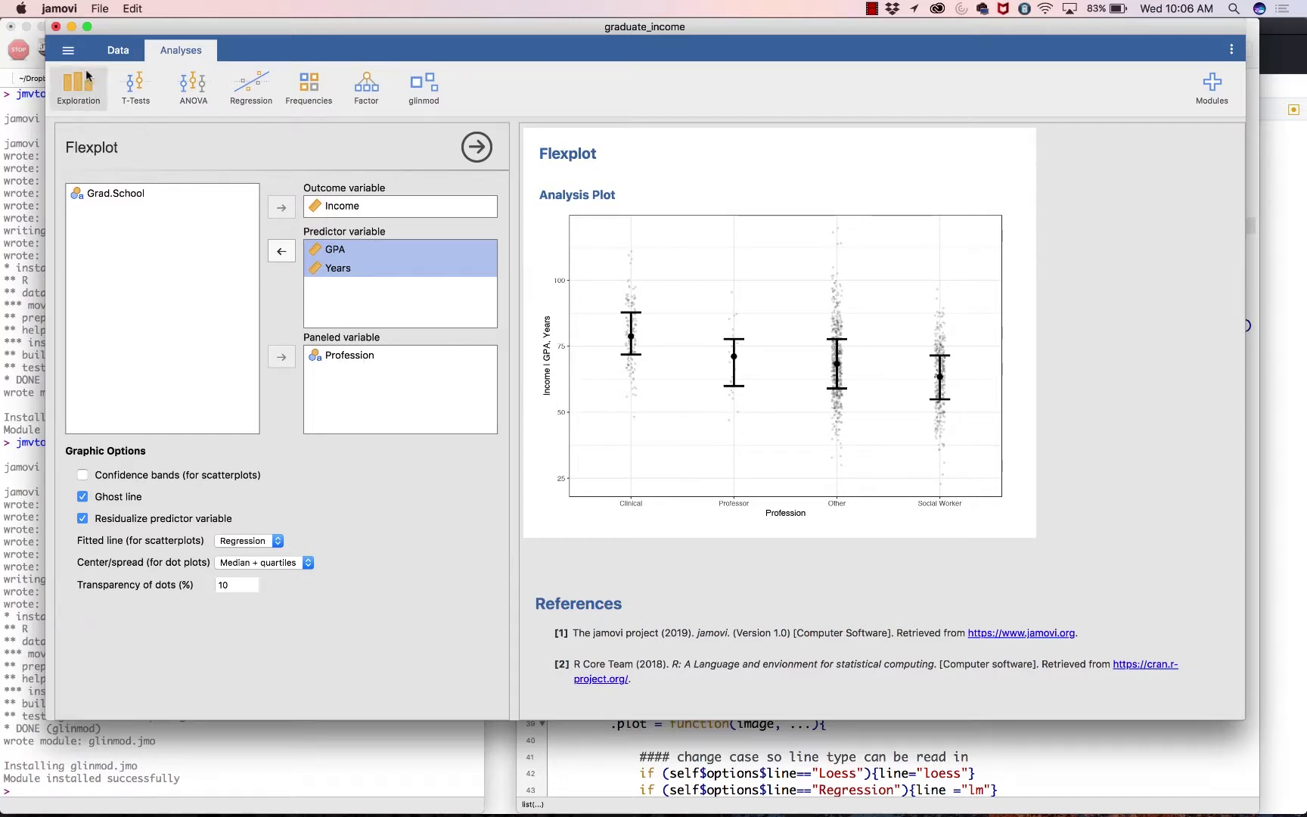
# Step: Open exercise_data.omv from the recent files and maximize its new window
pyautogui.click(68, 53)
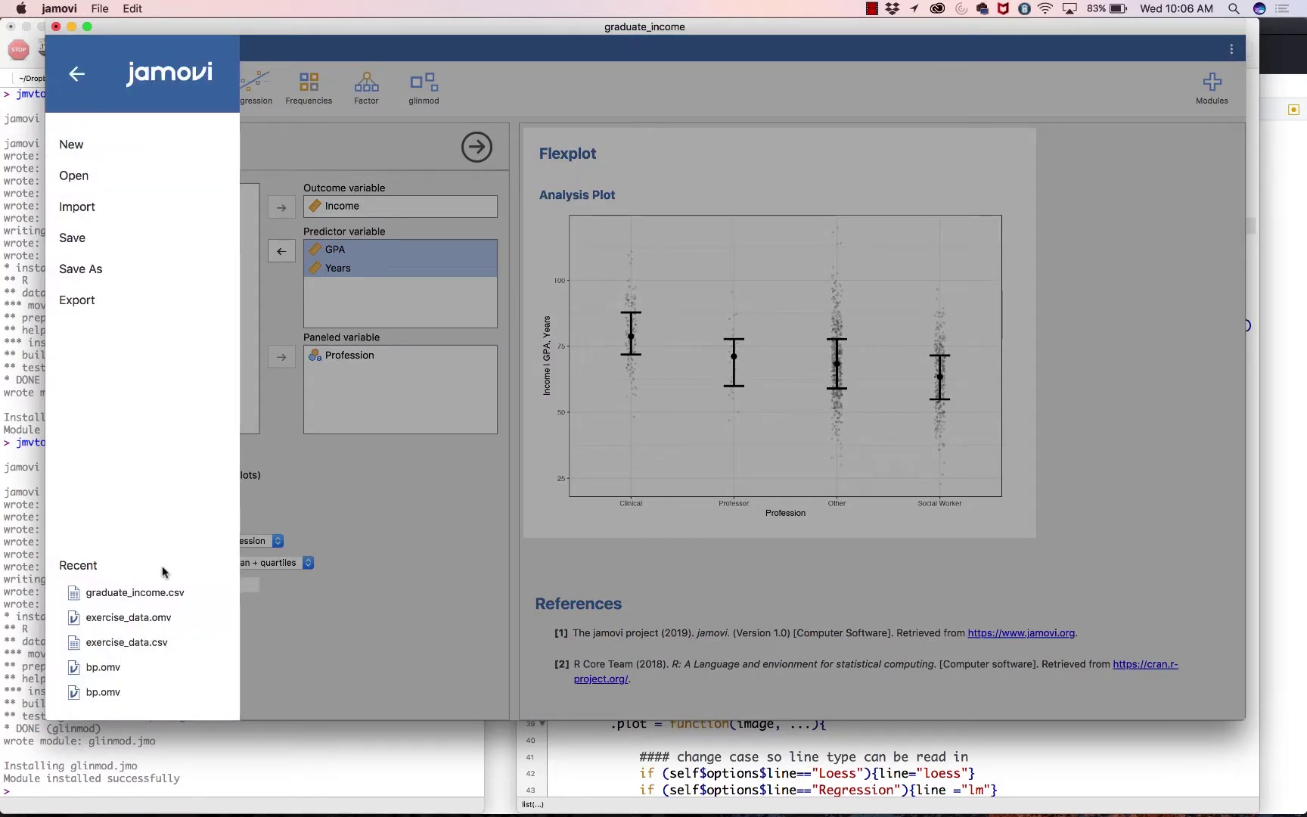
pyautogui.click(150, 619)
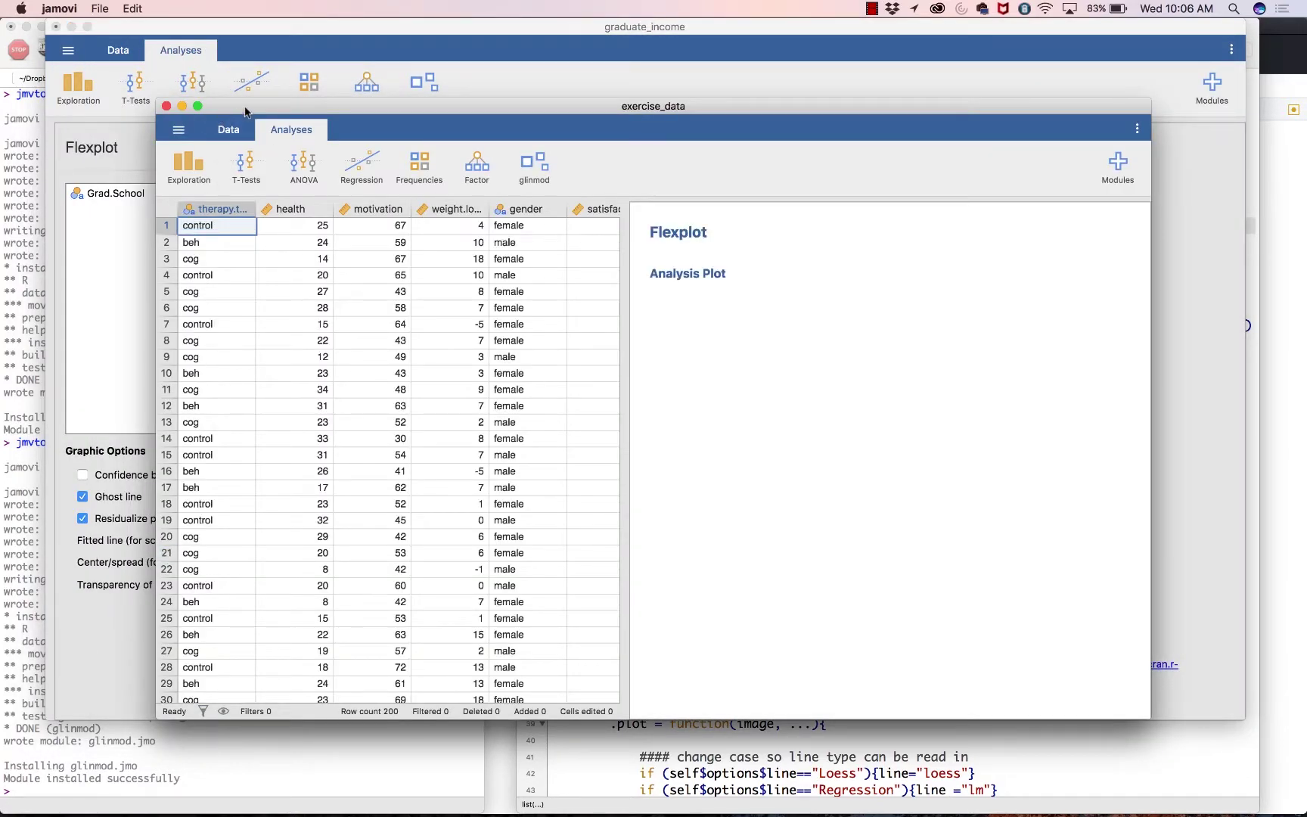
pyautogui.click(198, 108)
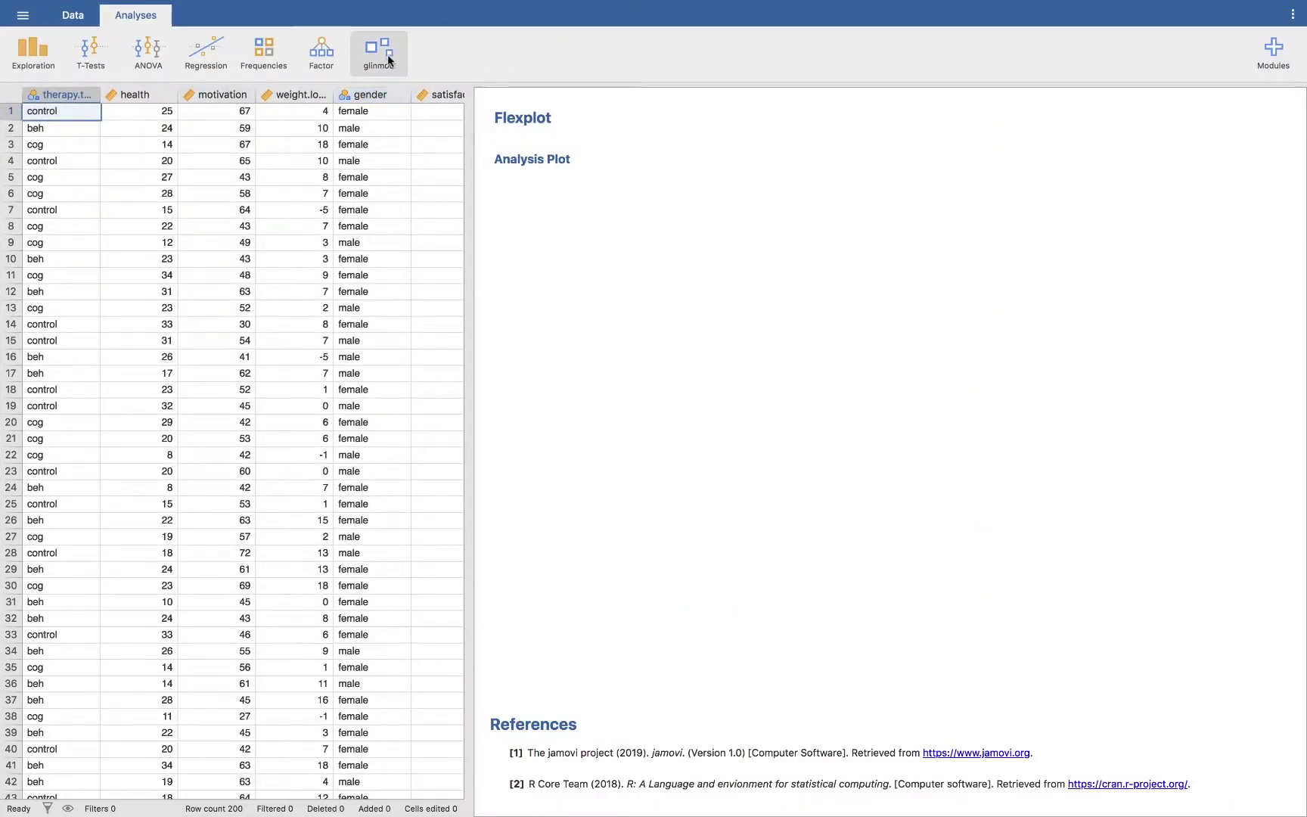
# Step: Create a Flexplot of weight.loss with gender and therapy.type as predictors
pyautogui.click(385, 53)
pyautogui.click(387, 115)
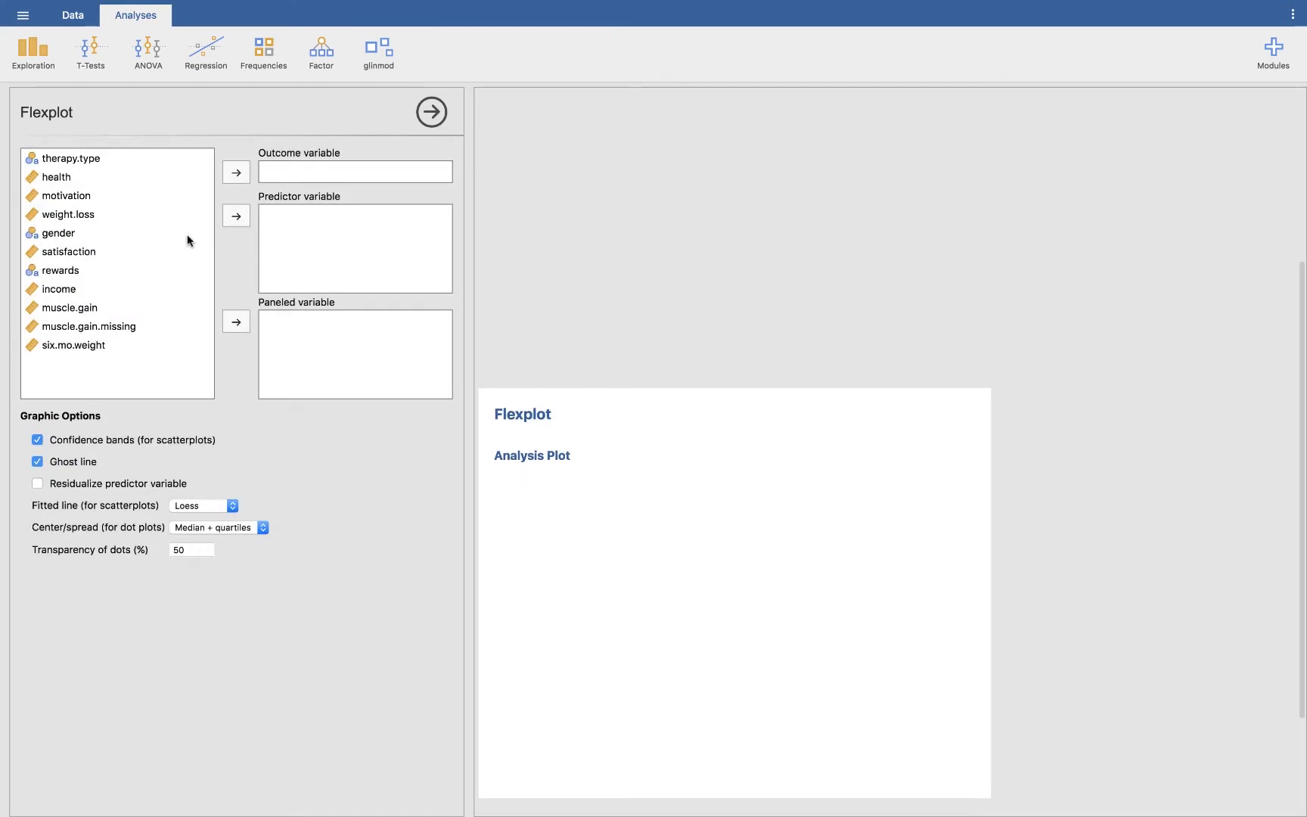
pyautogui.click(85, 214)
pyautogui.click(237, 174)
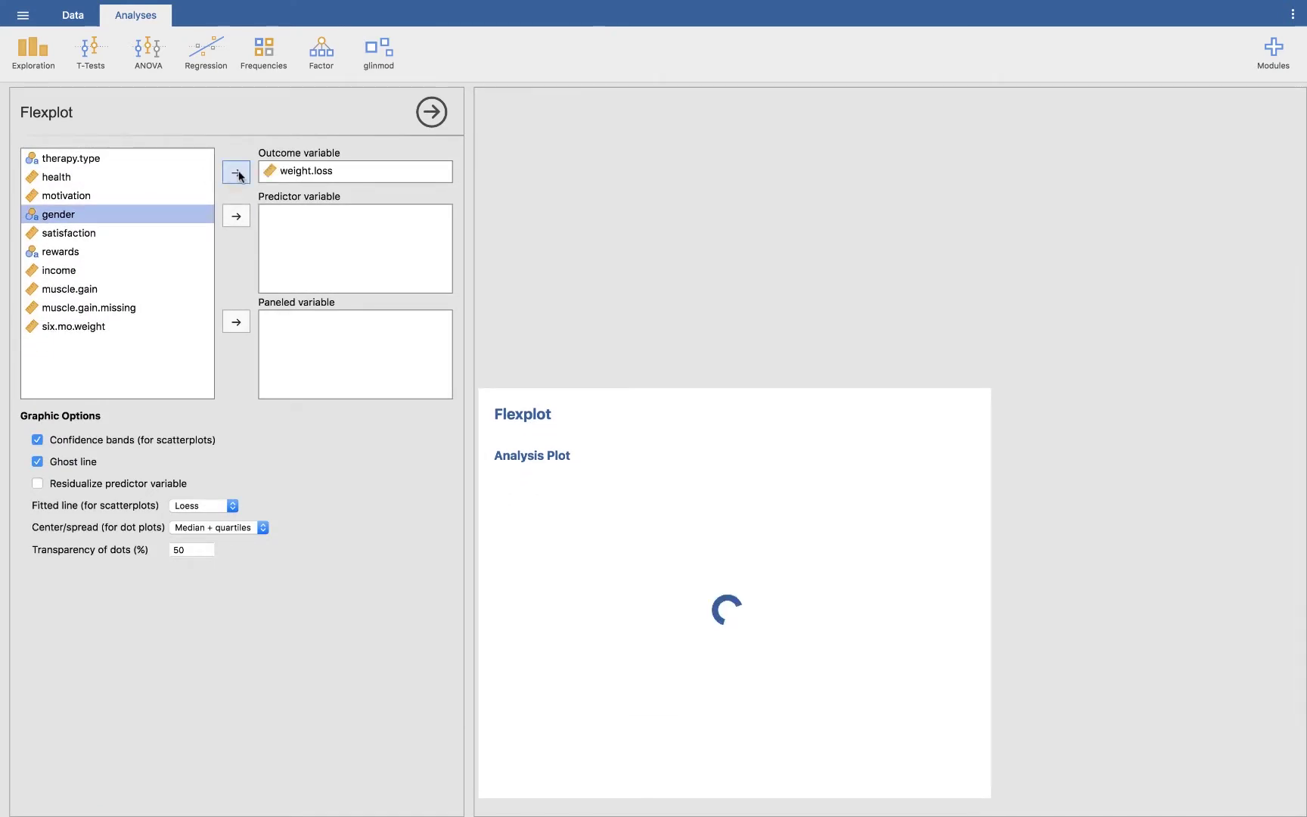
pyautogui.click(237, 217)
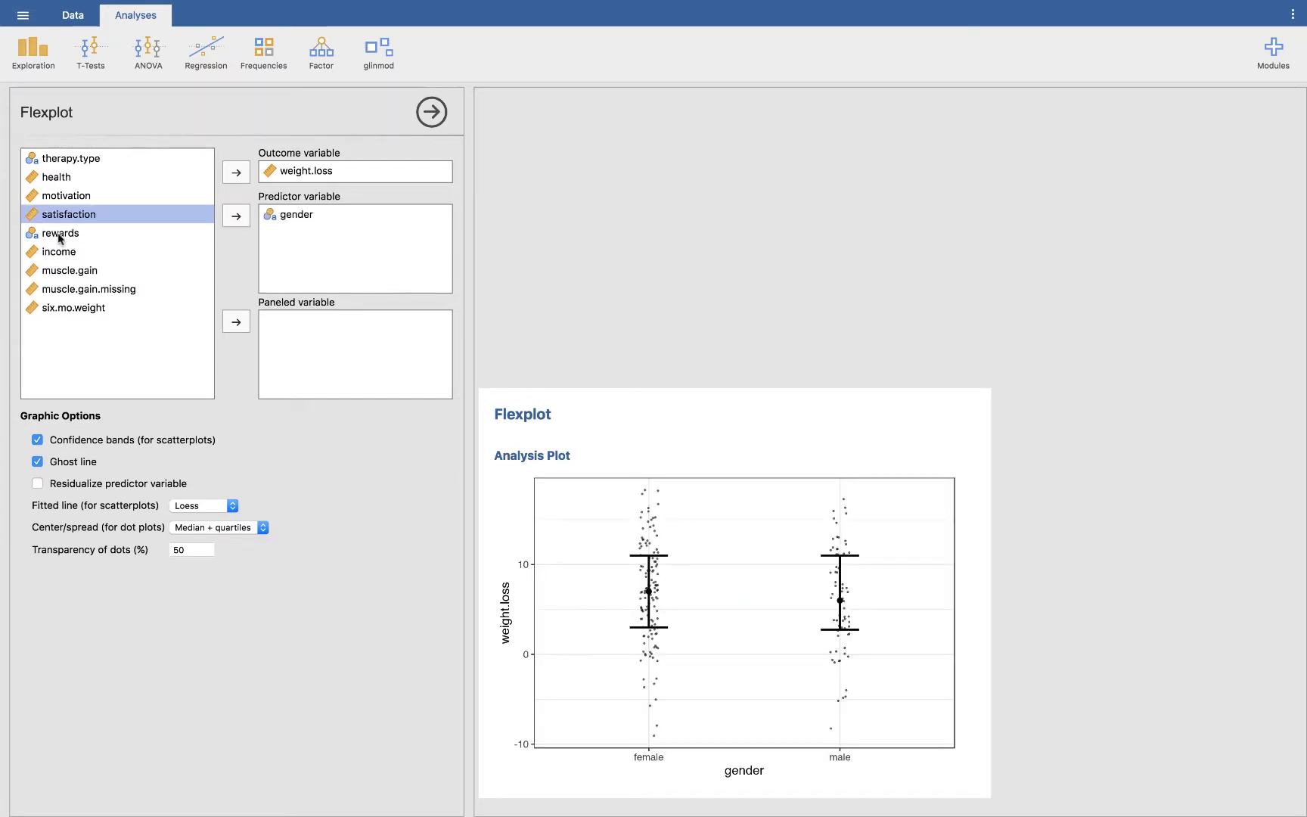
pyautogui.click(86, 163)
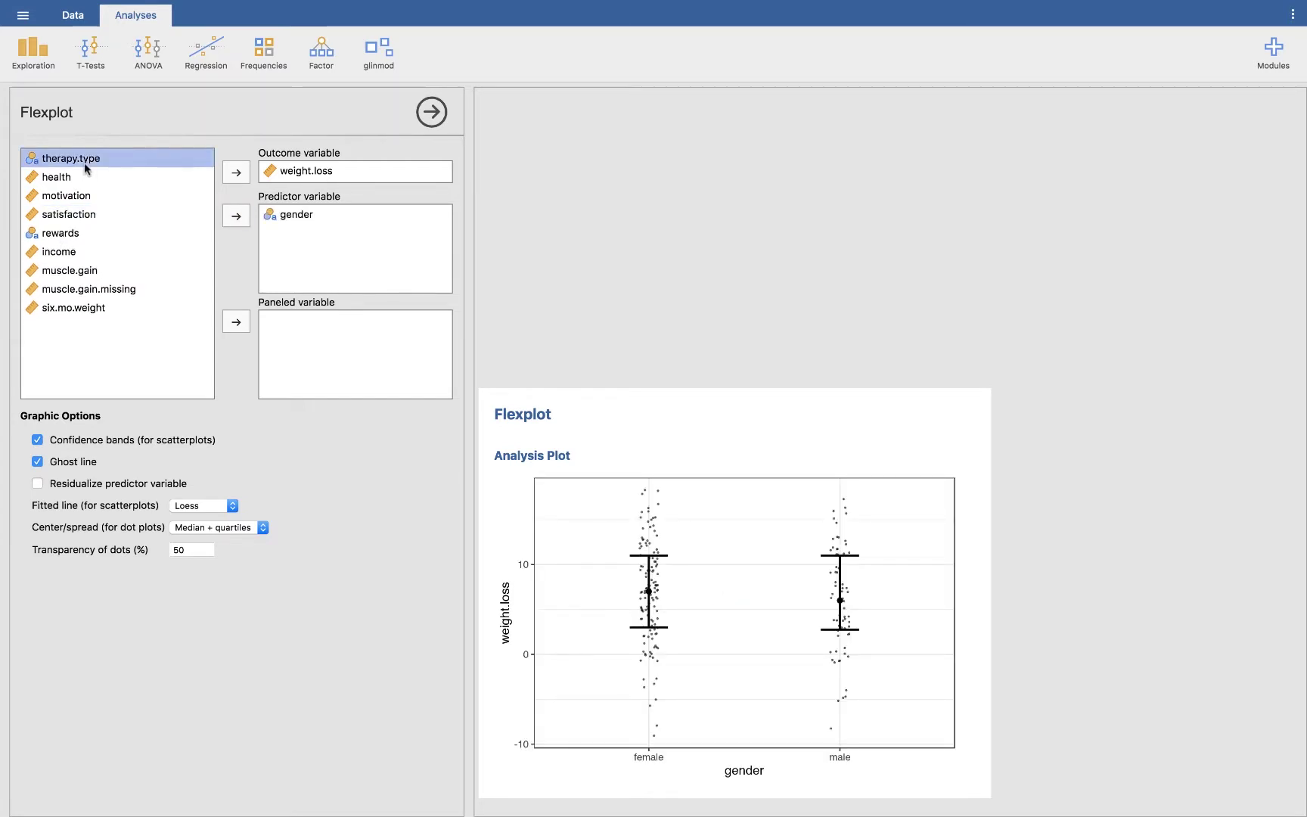
pyautogui.click(241, 215)
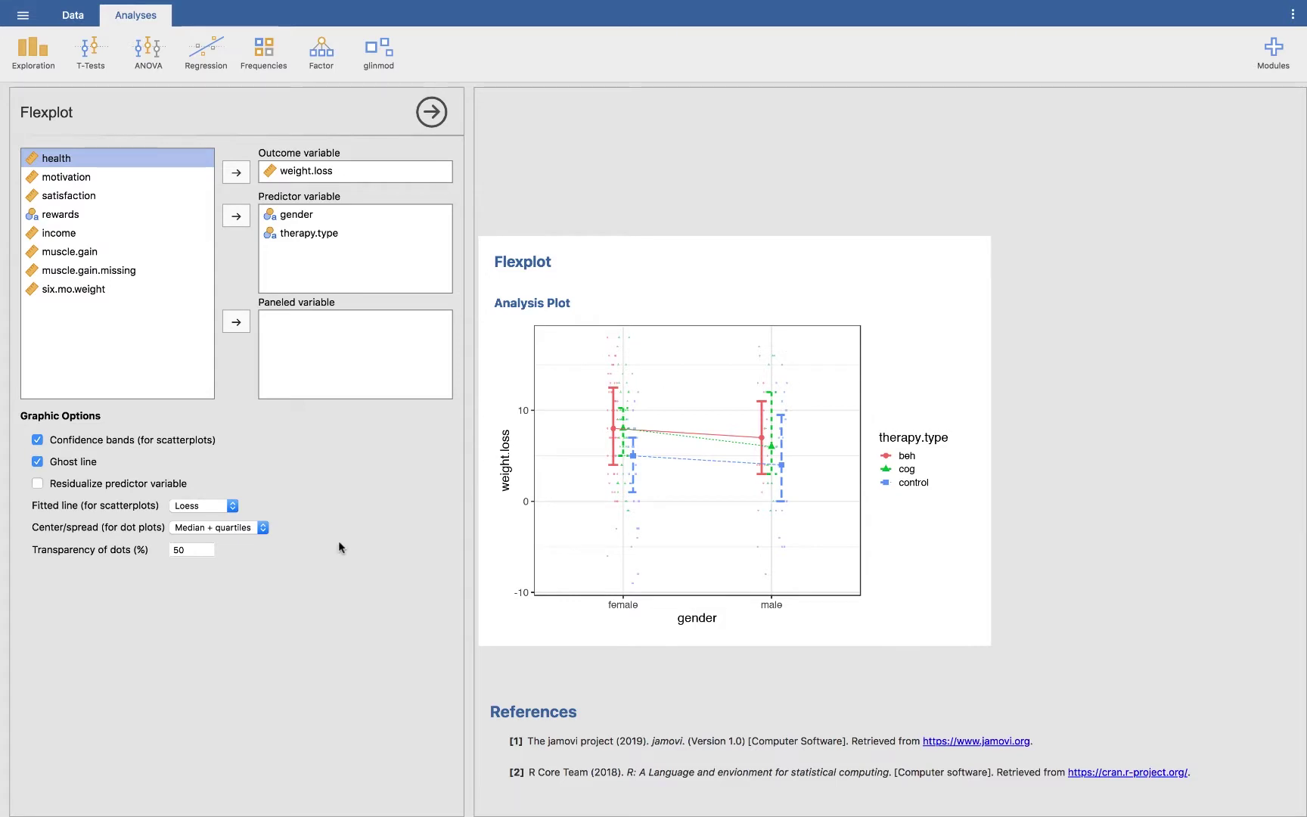
# Step: Panel briefly by therapy.type, then keep therapy.type as predictor with gender as the paneled variable
pyautogui.click(303, 236)
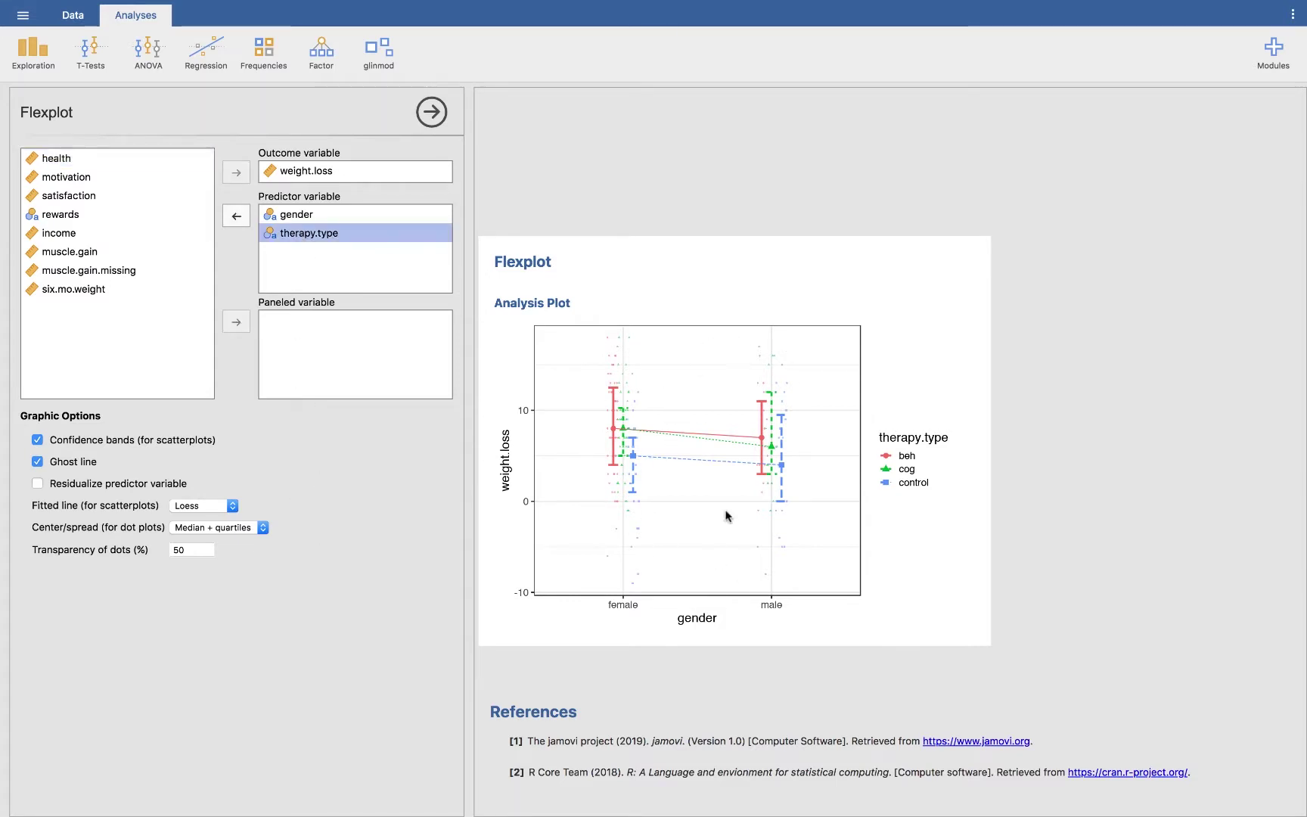
pyautogui.moveTo(294, 239); pyautogui.dragTo(290, 337)
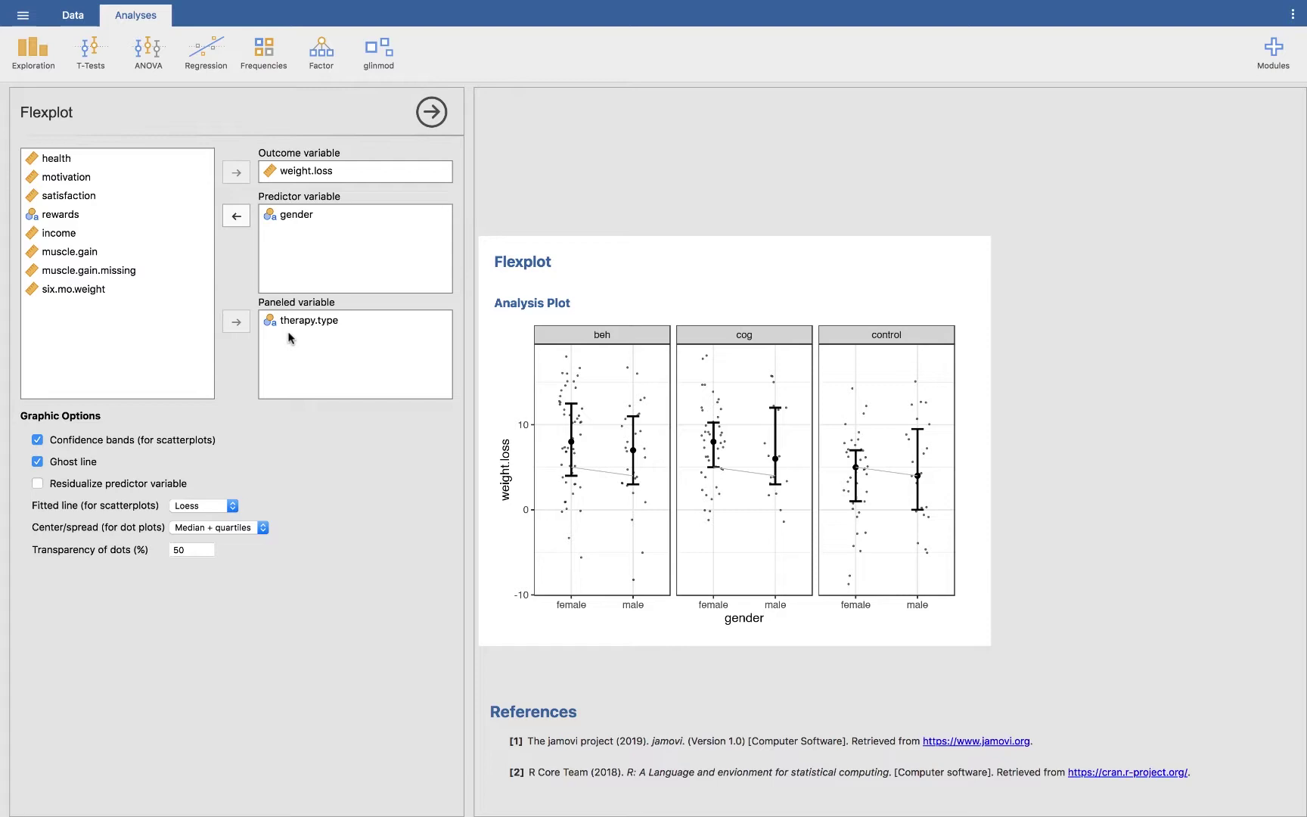
pyautogui.moveTo(295, 322)
pyautogui.mouseDown()
pyautogui.moveTo(315, 266)
pyautogui.moveTo(303, 218)
pyautogui.moveTo(303, 336)
pyautogui.mouseUp()
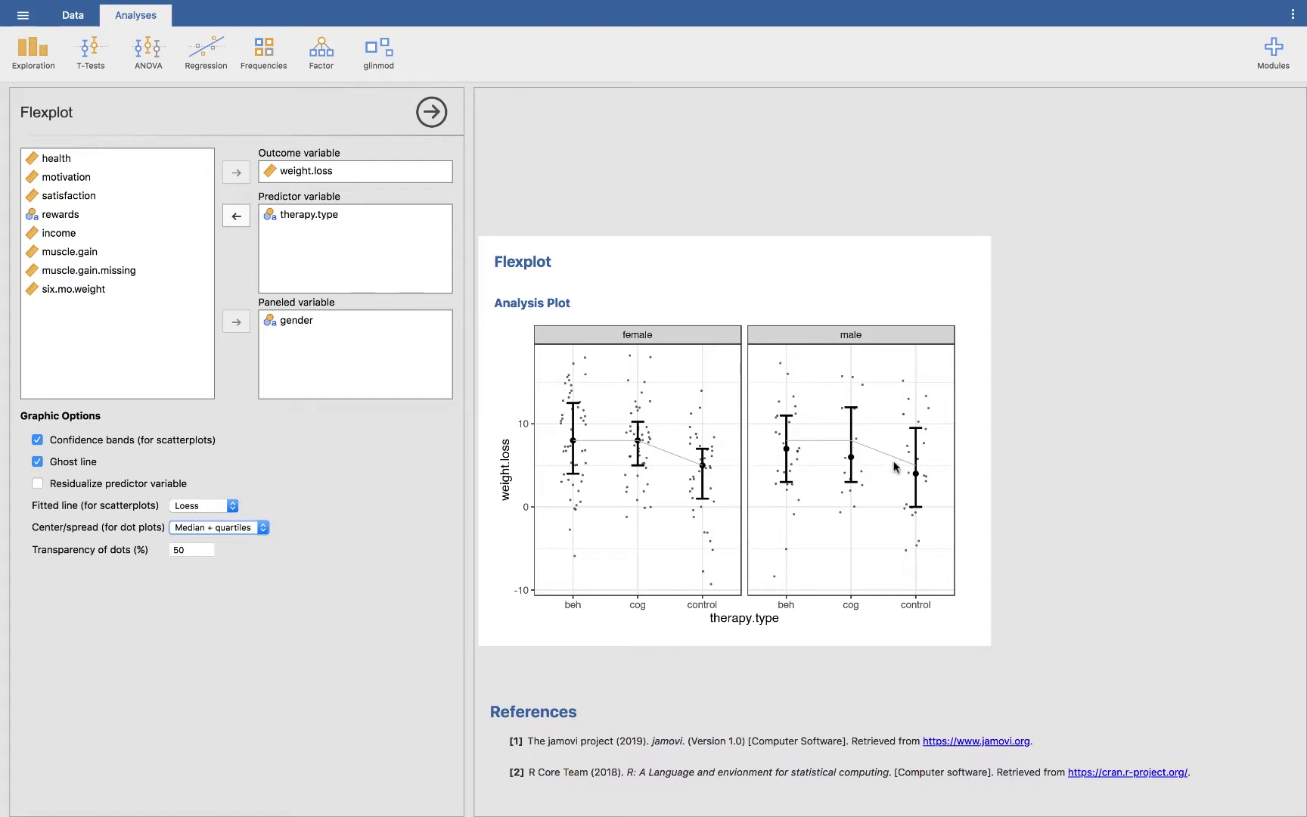
pyautogui.click(38, 484)
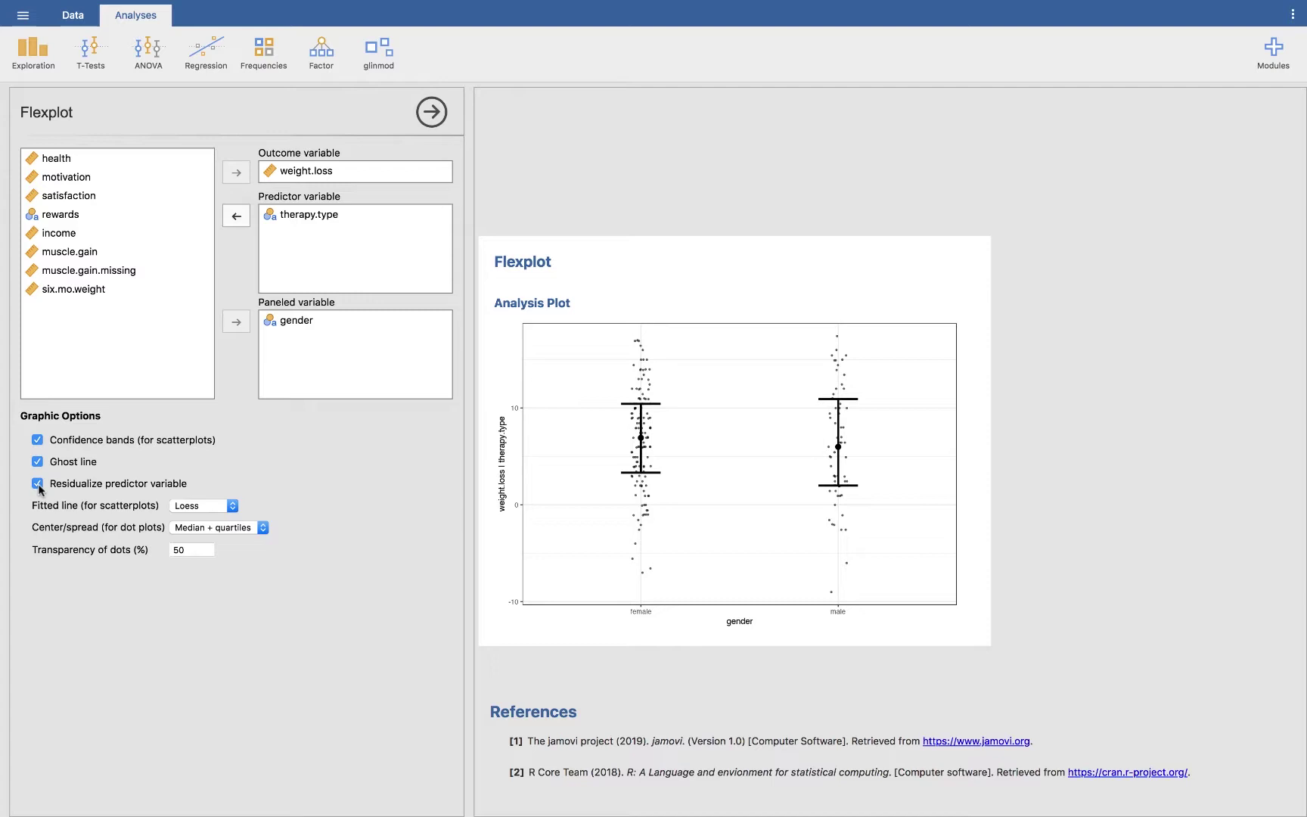
pyautogui.click(38, 485)
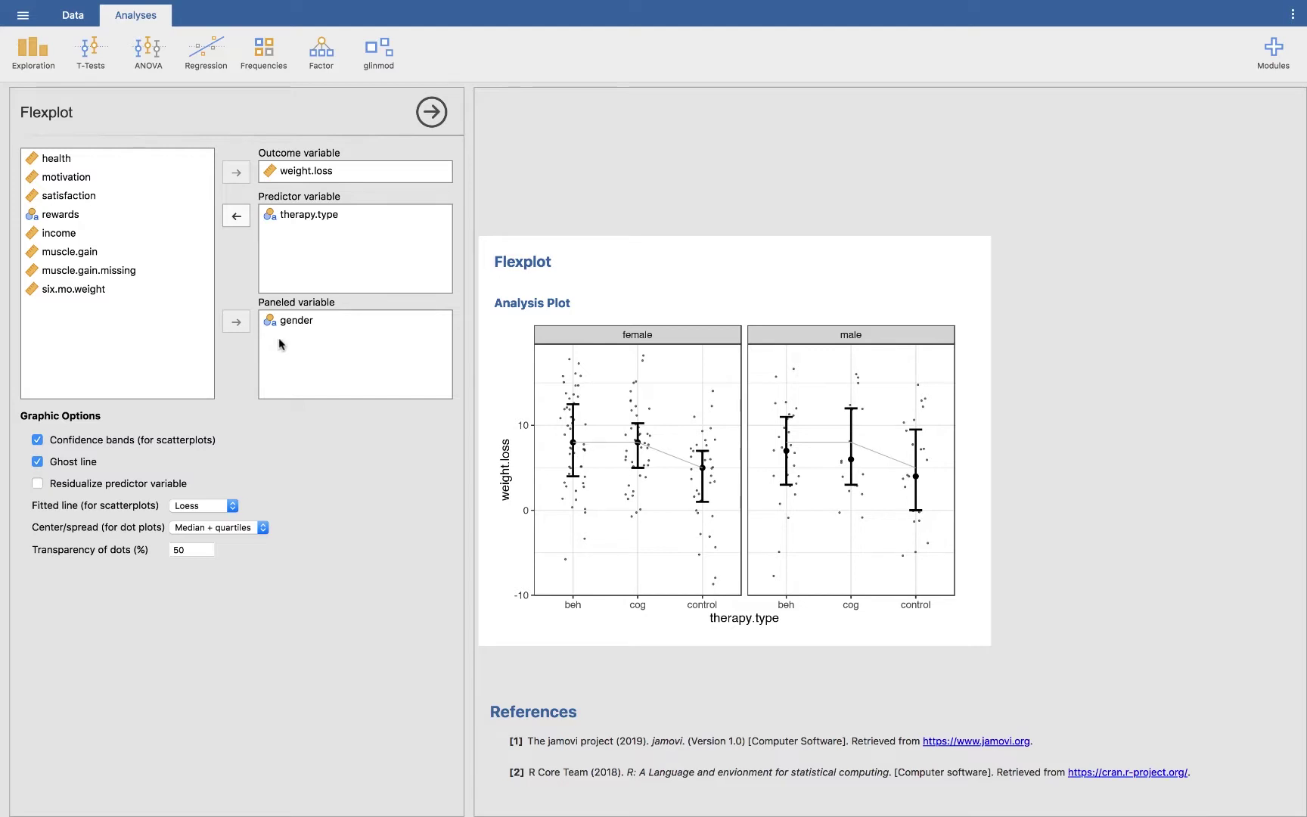
pyautogui.moveTo(295, 325); pyautogui.dragTo(316, 283)
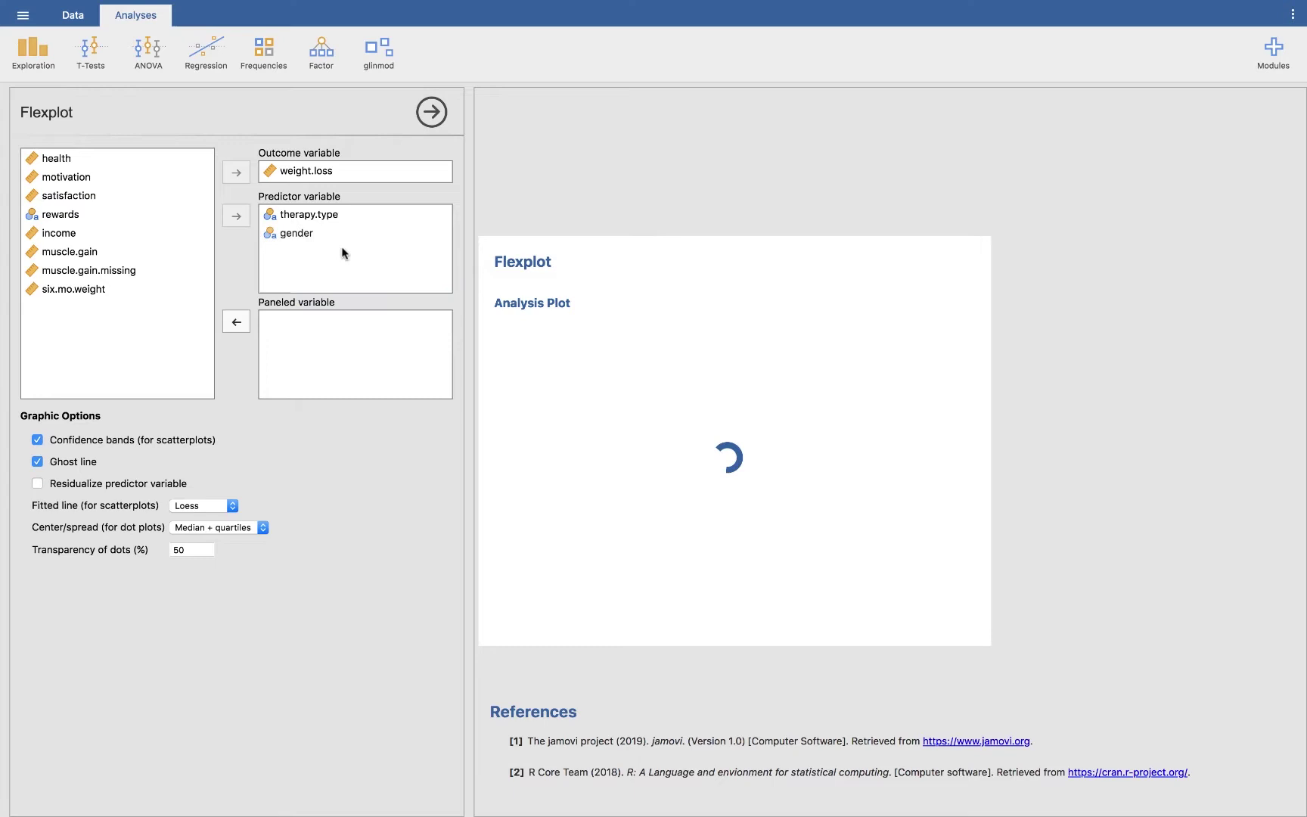
pyautogui.moveTo(309, 216); pyautogui.dragTo(325, 337)
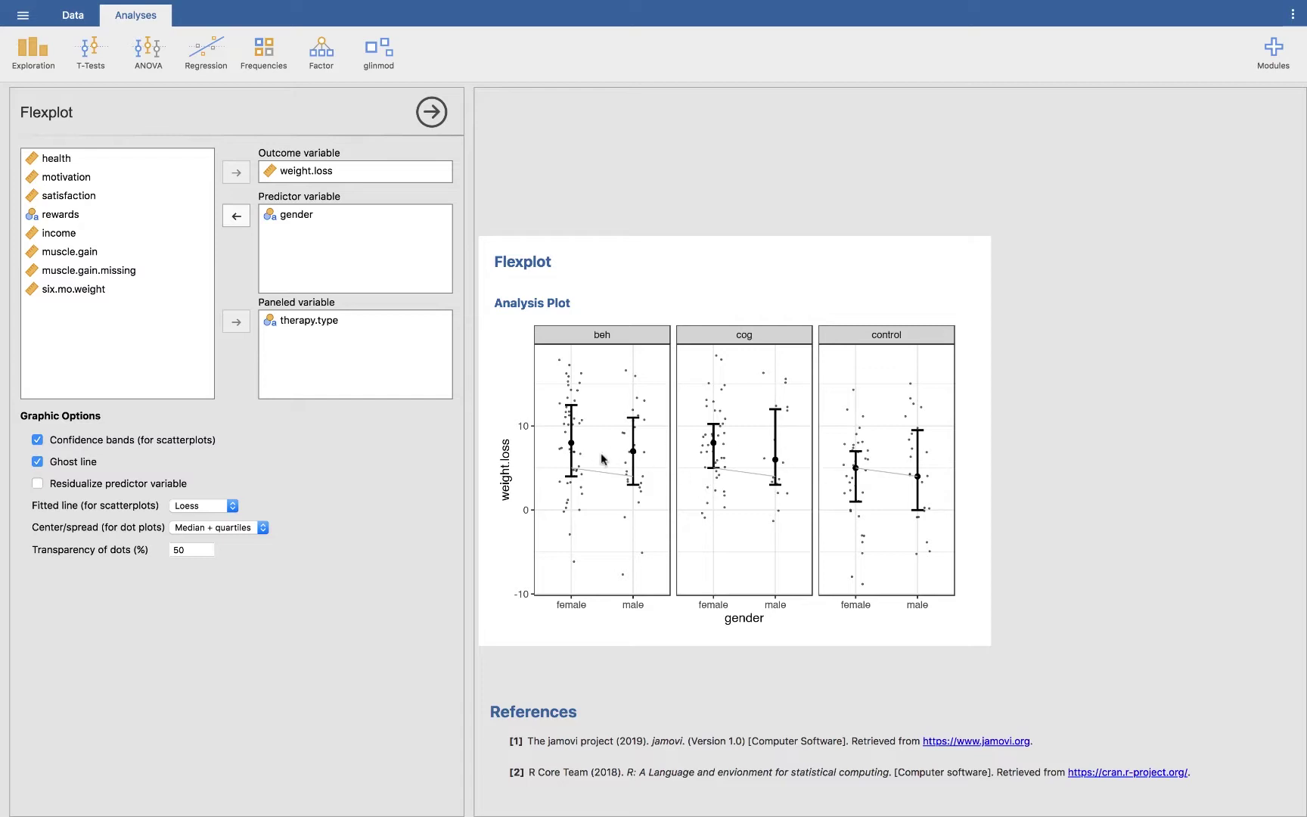
pyautogui.click(277, 322)
pyautogui.moveTo(278, 321)
pyautogui.mouseDown()
pyautogui.moveTo(306, 257)
pyautogui.moveTo(304, 221)
pyautogui.moveTo(303, 325)
pyautogui.mouseUp()
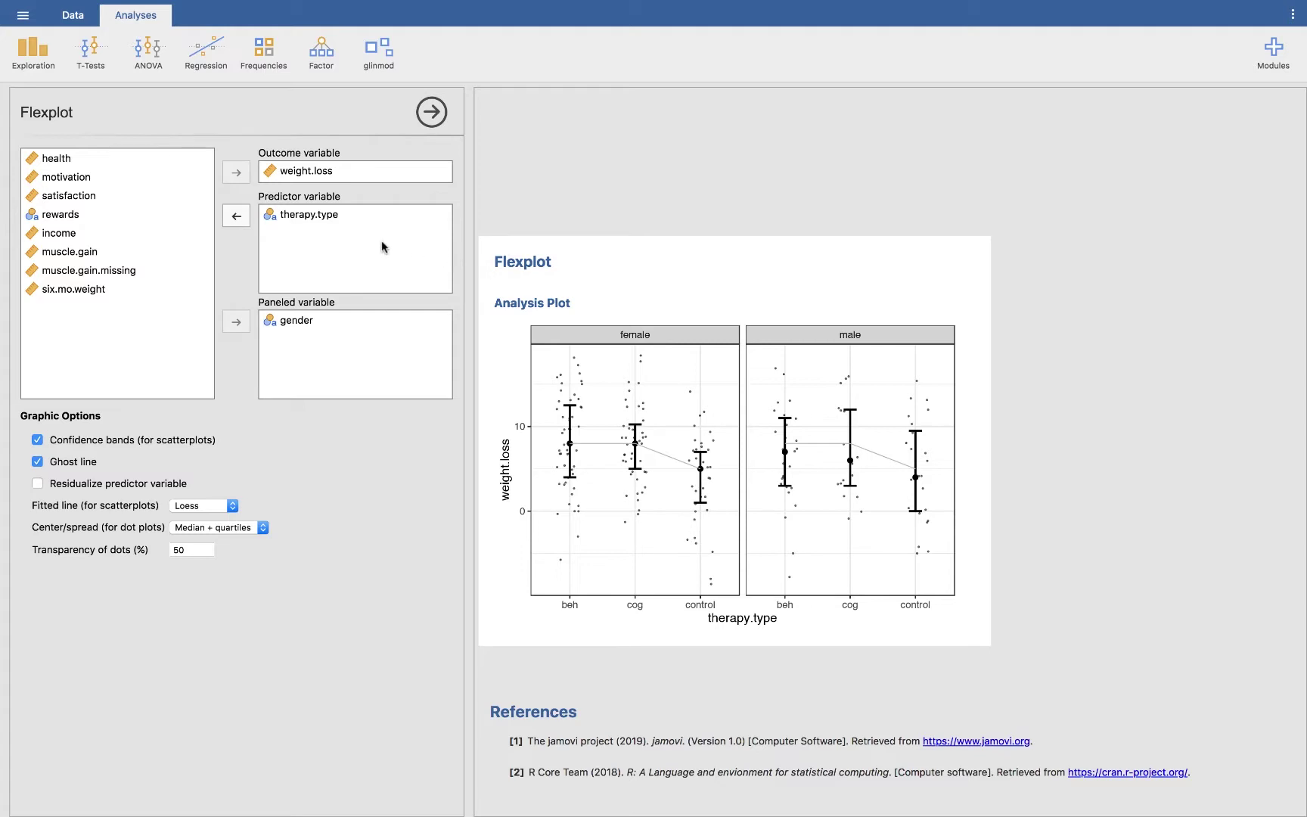
# Step: Build a General Linear Model predicting weight.loss from therapy.type and motivation
pyautogui.click(378, 51)
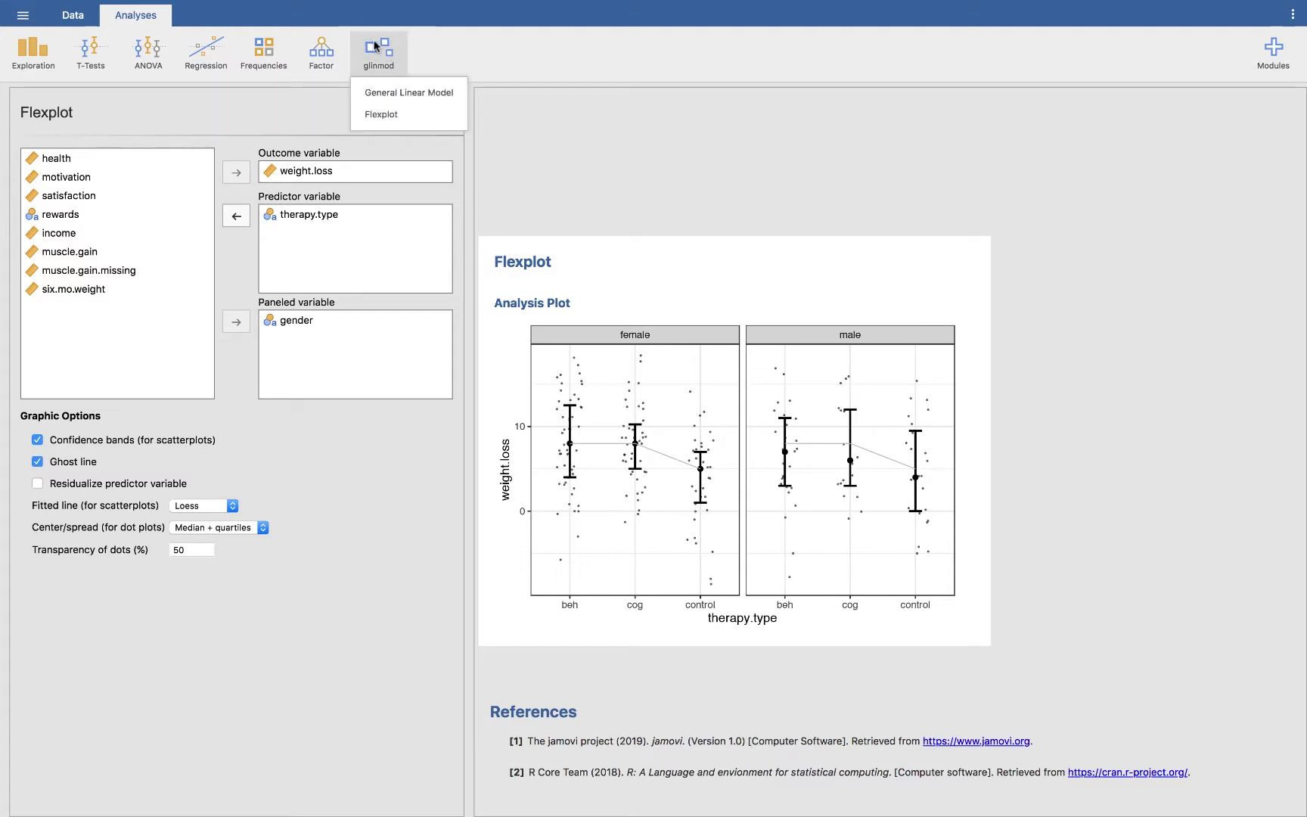
pyautogui.click(387, 92)
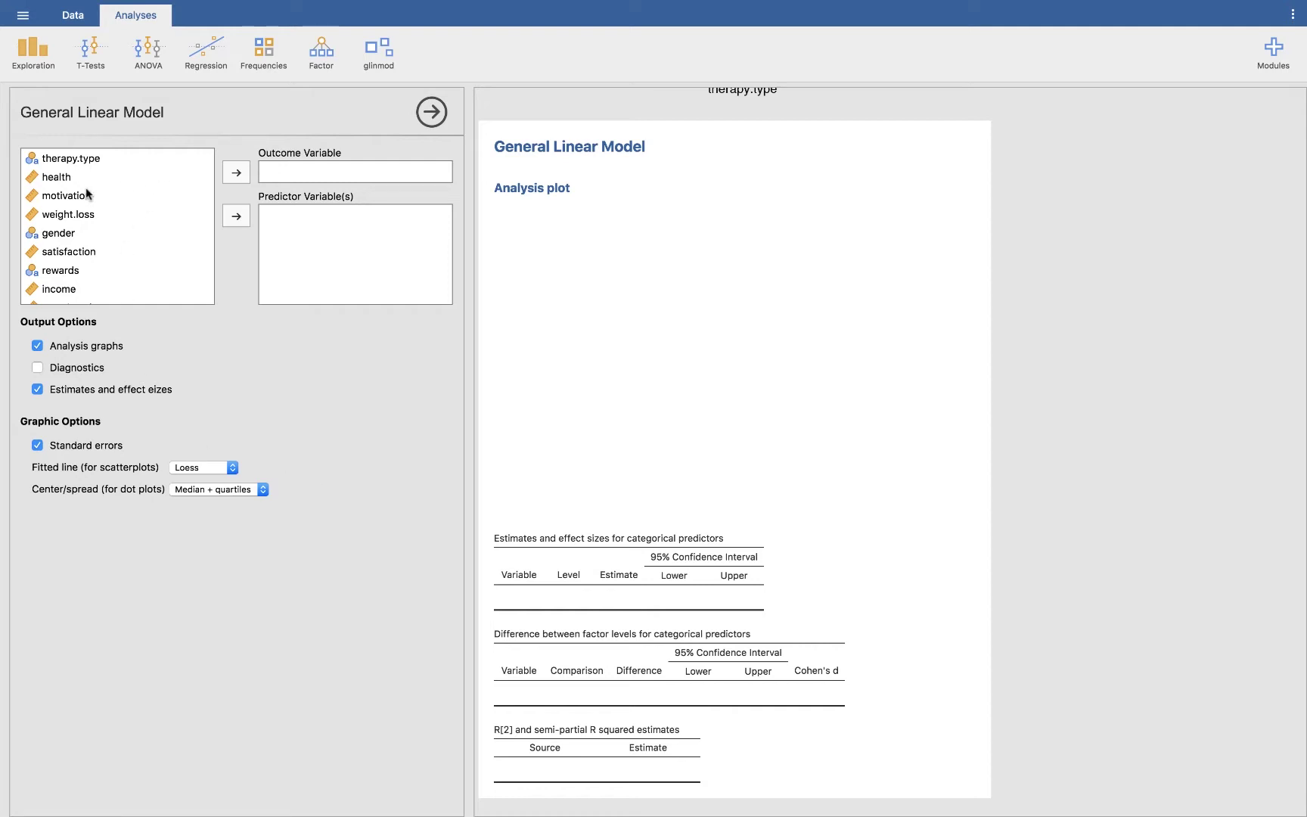
pyautogui.click(71, 217)
pyautogui.moveTo(69, 218); pyautogui.dragTo(296, 173)
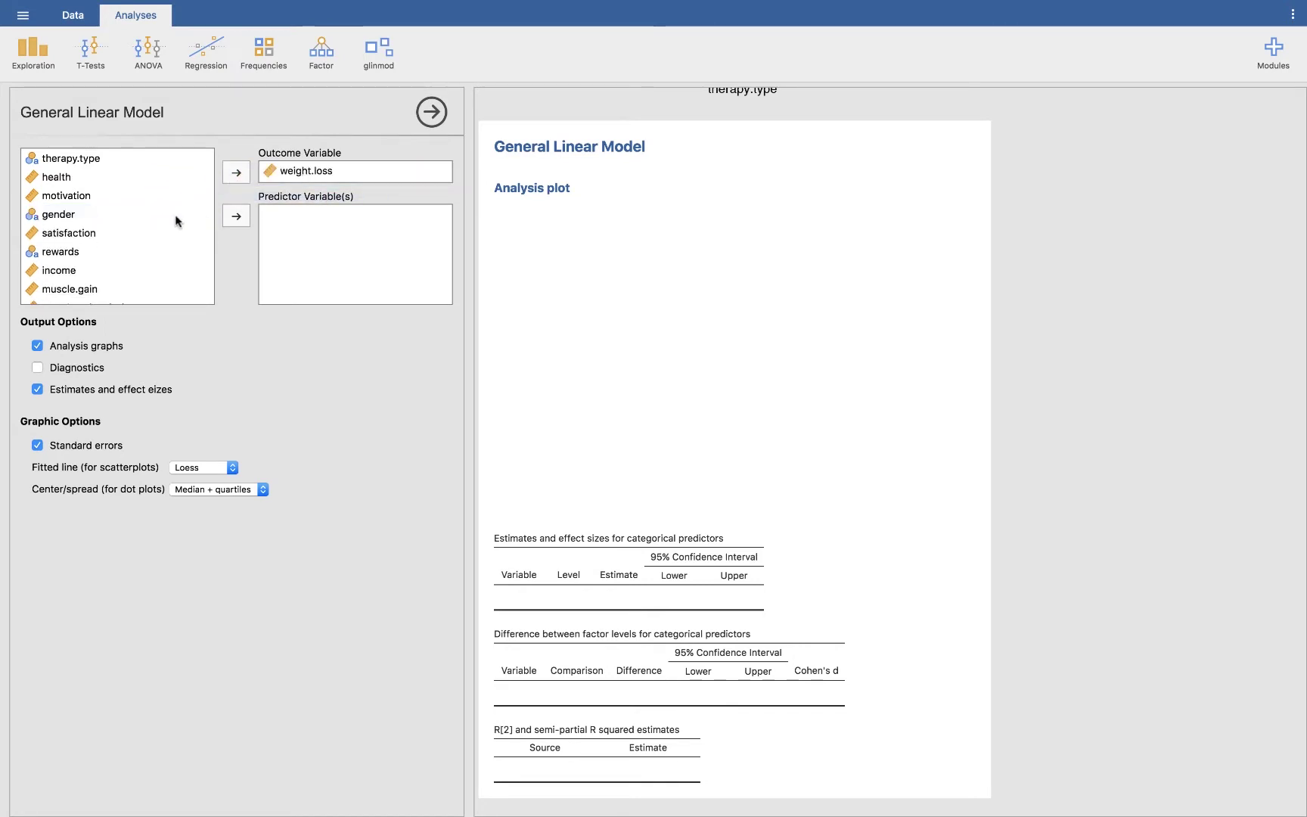
pyautogui.moveTo(72, 159); pyautogui.dragTo(303, 234)
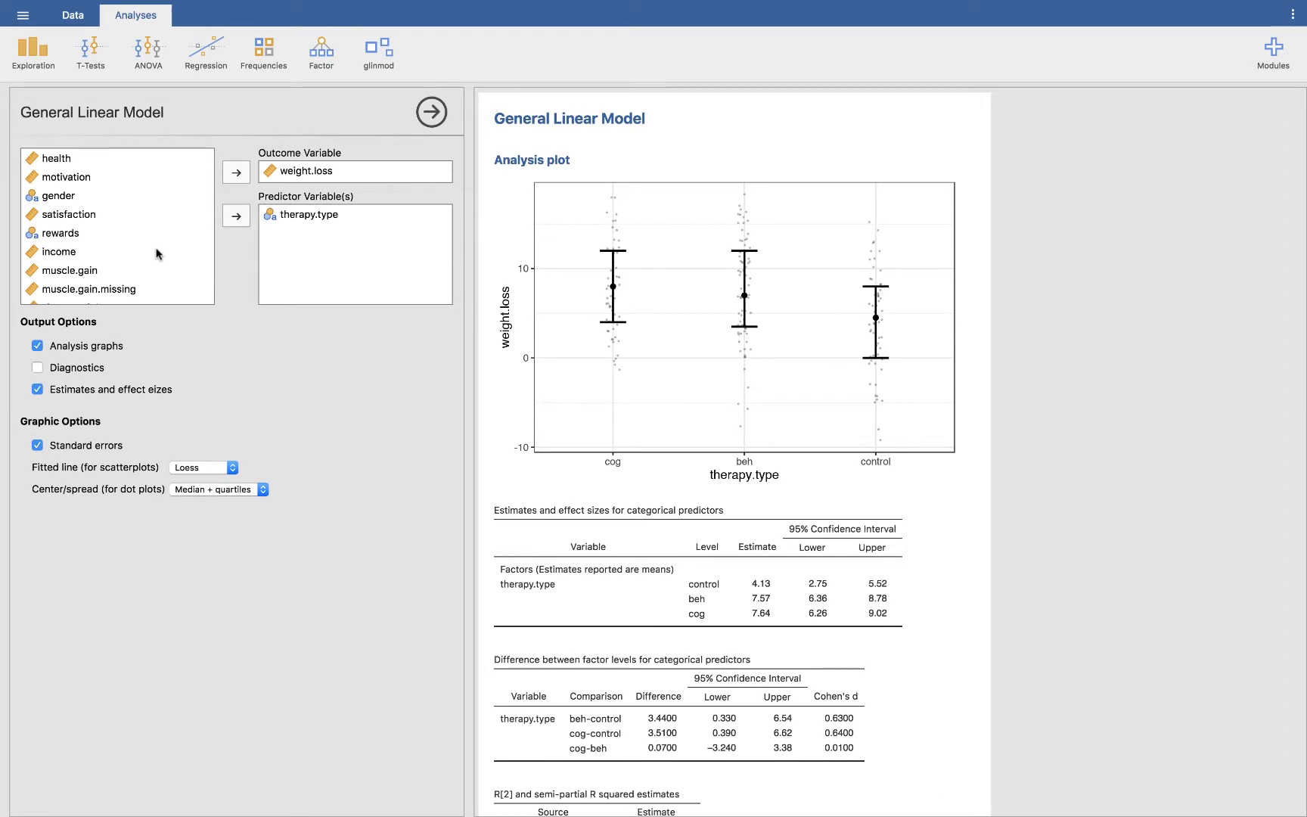
pyautogui.moveTo(56, 178); pyautogui.dragTo(315, 258)
pyautogui.click(311, 236)
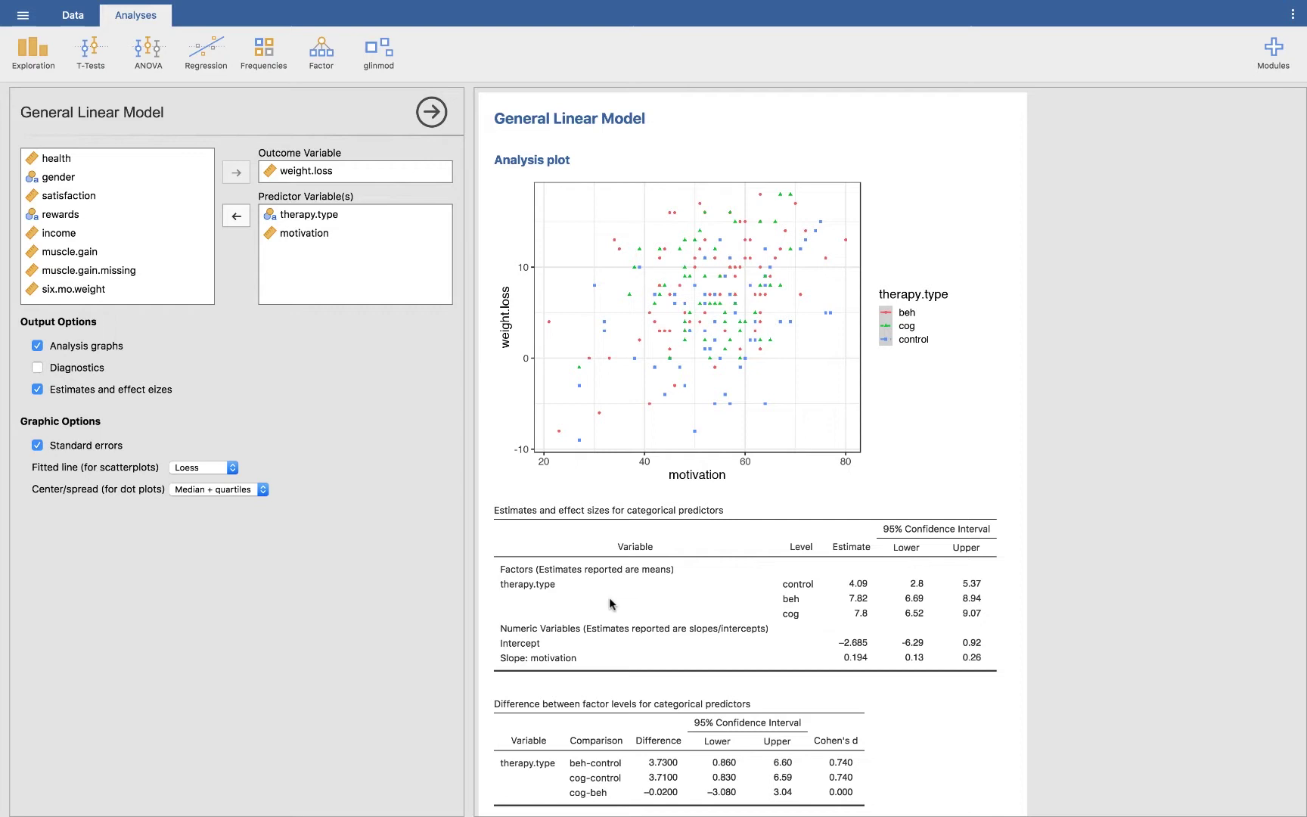
pyautogui.click(37, 367)
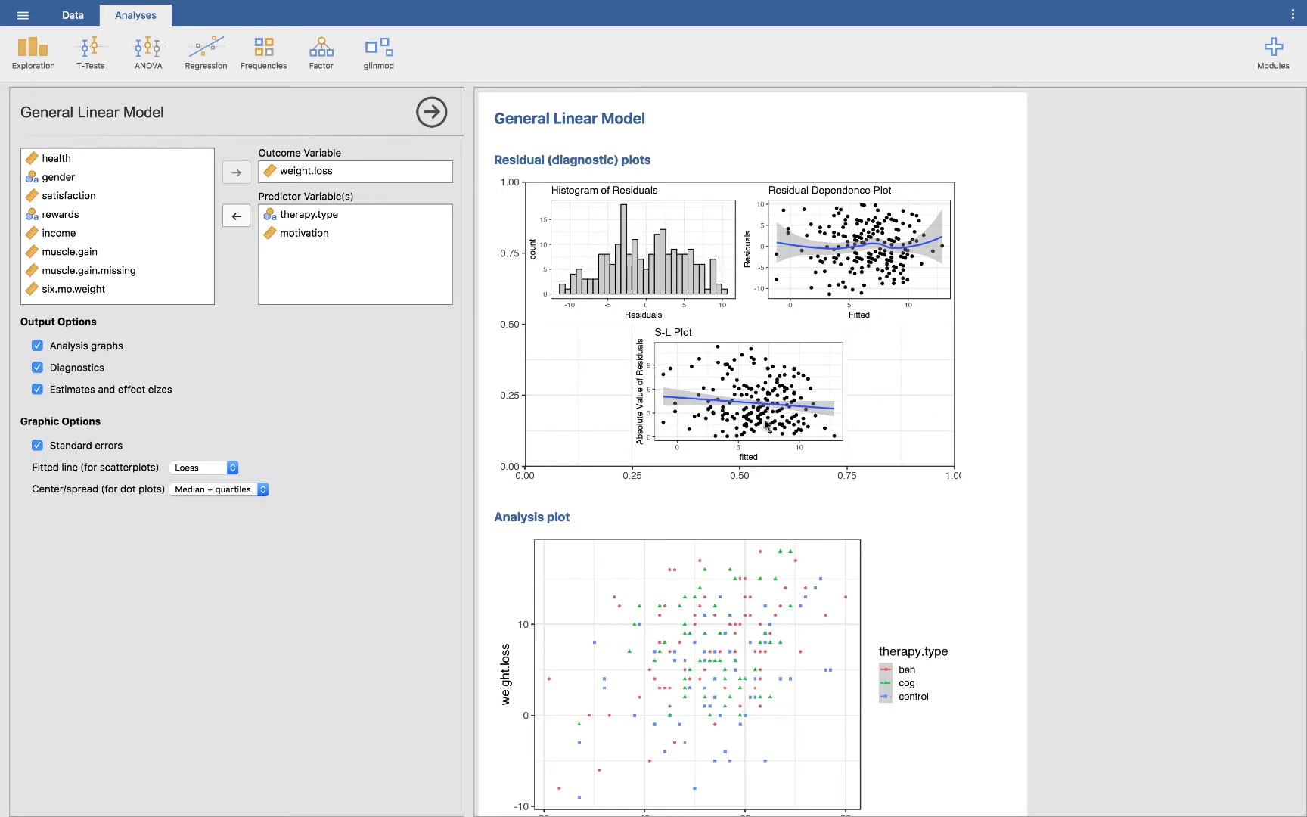
pyautogui.scroll(-4, 765, 426)
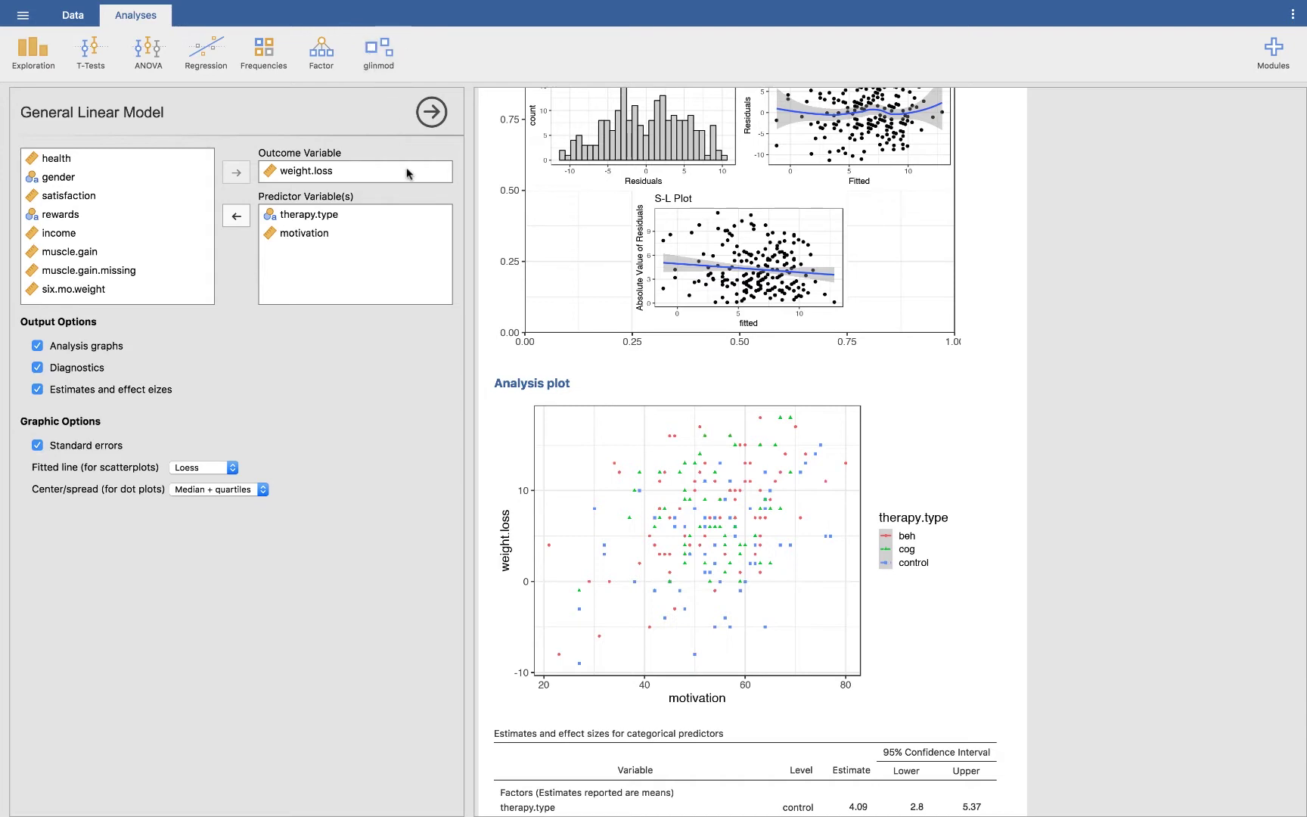
pyautogui.scroll(-10, 626, 519)
pyautogui.scroll(-2, 627, 519)
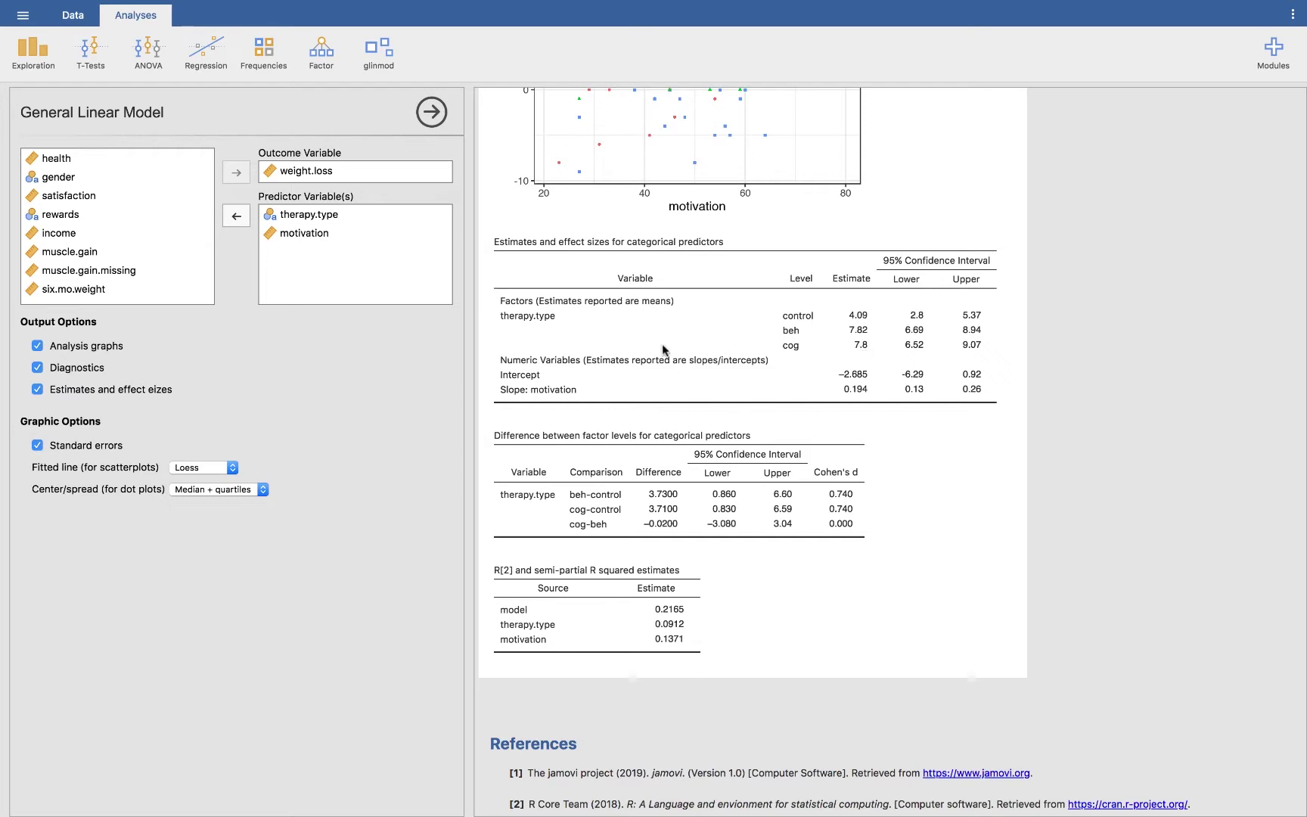
pyautogui.scroll(1, 641, 368)
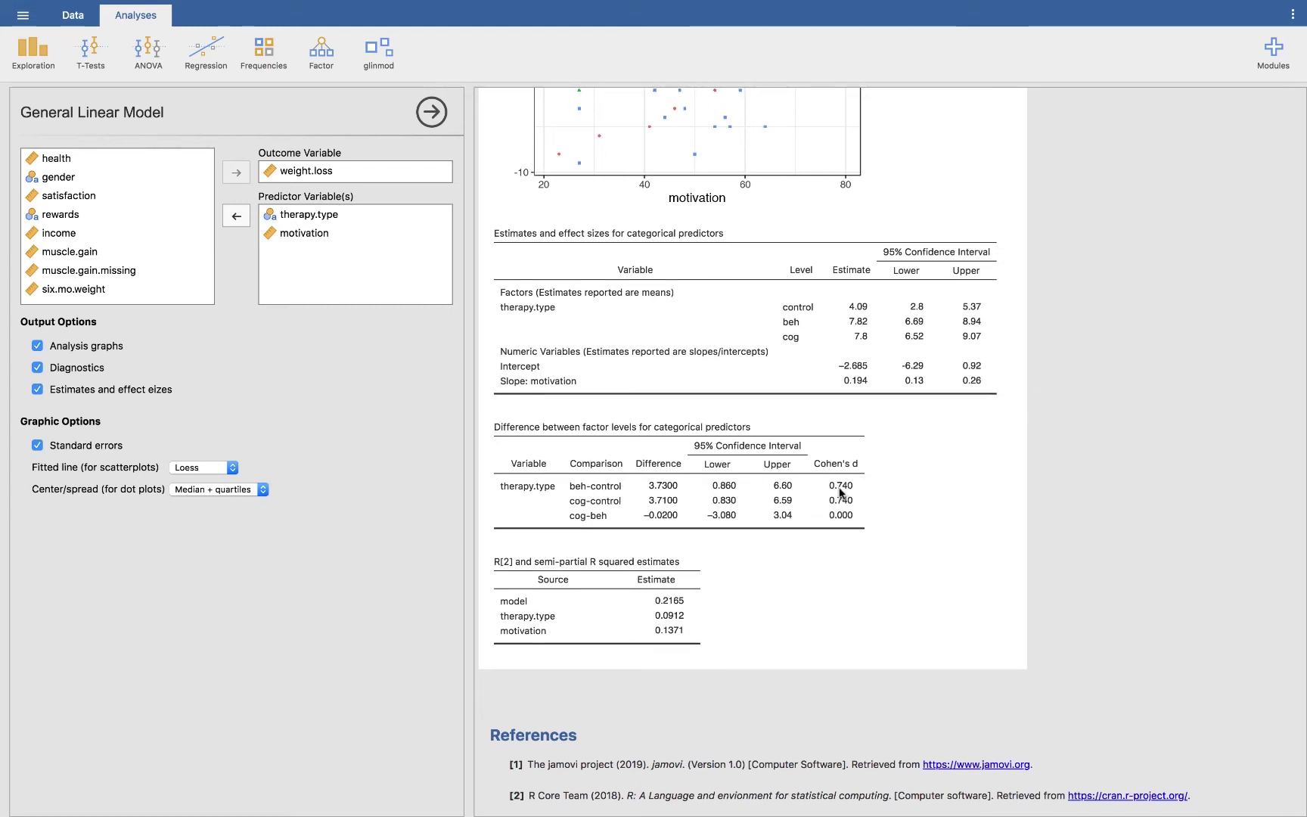
pyautogui.scroll(-1, 839, 492)
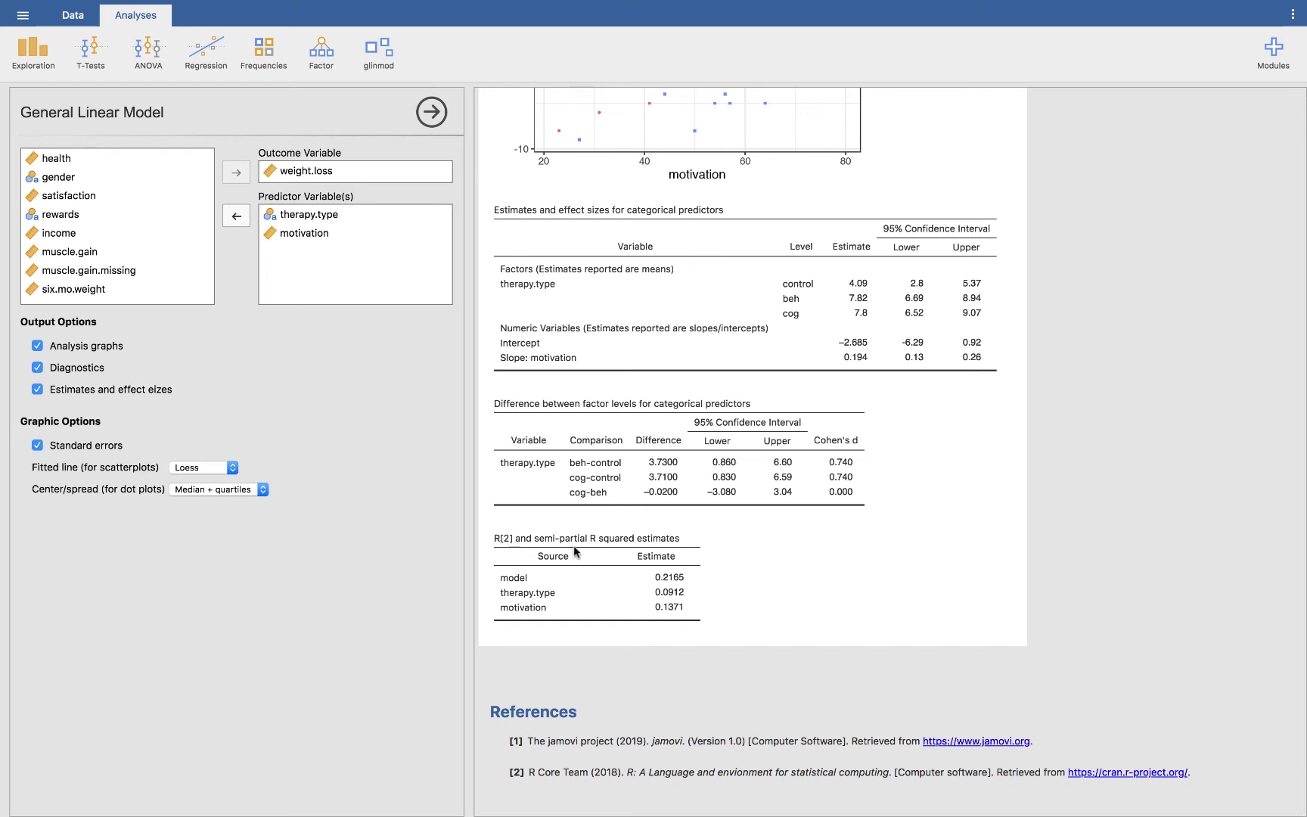